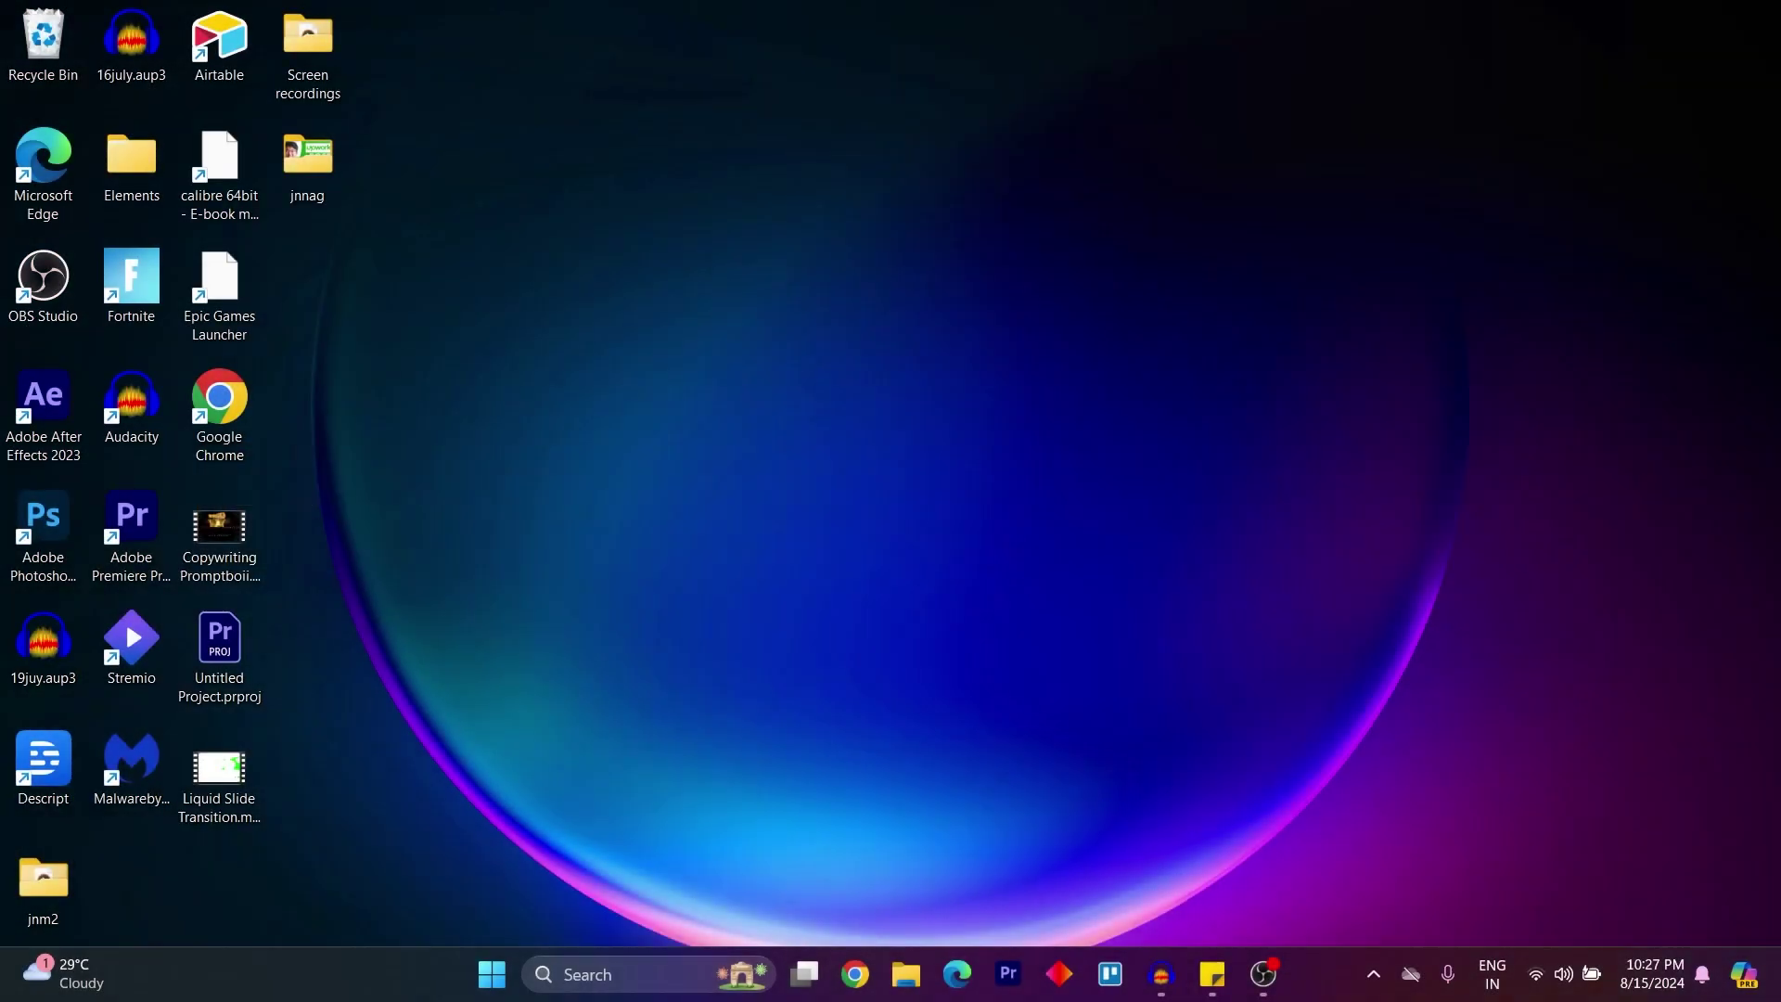
# Launch Chrome, search for 'upwork' and open the official Upwork site from the results
pyautogui.click(855, 975)
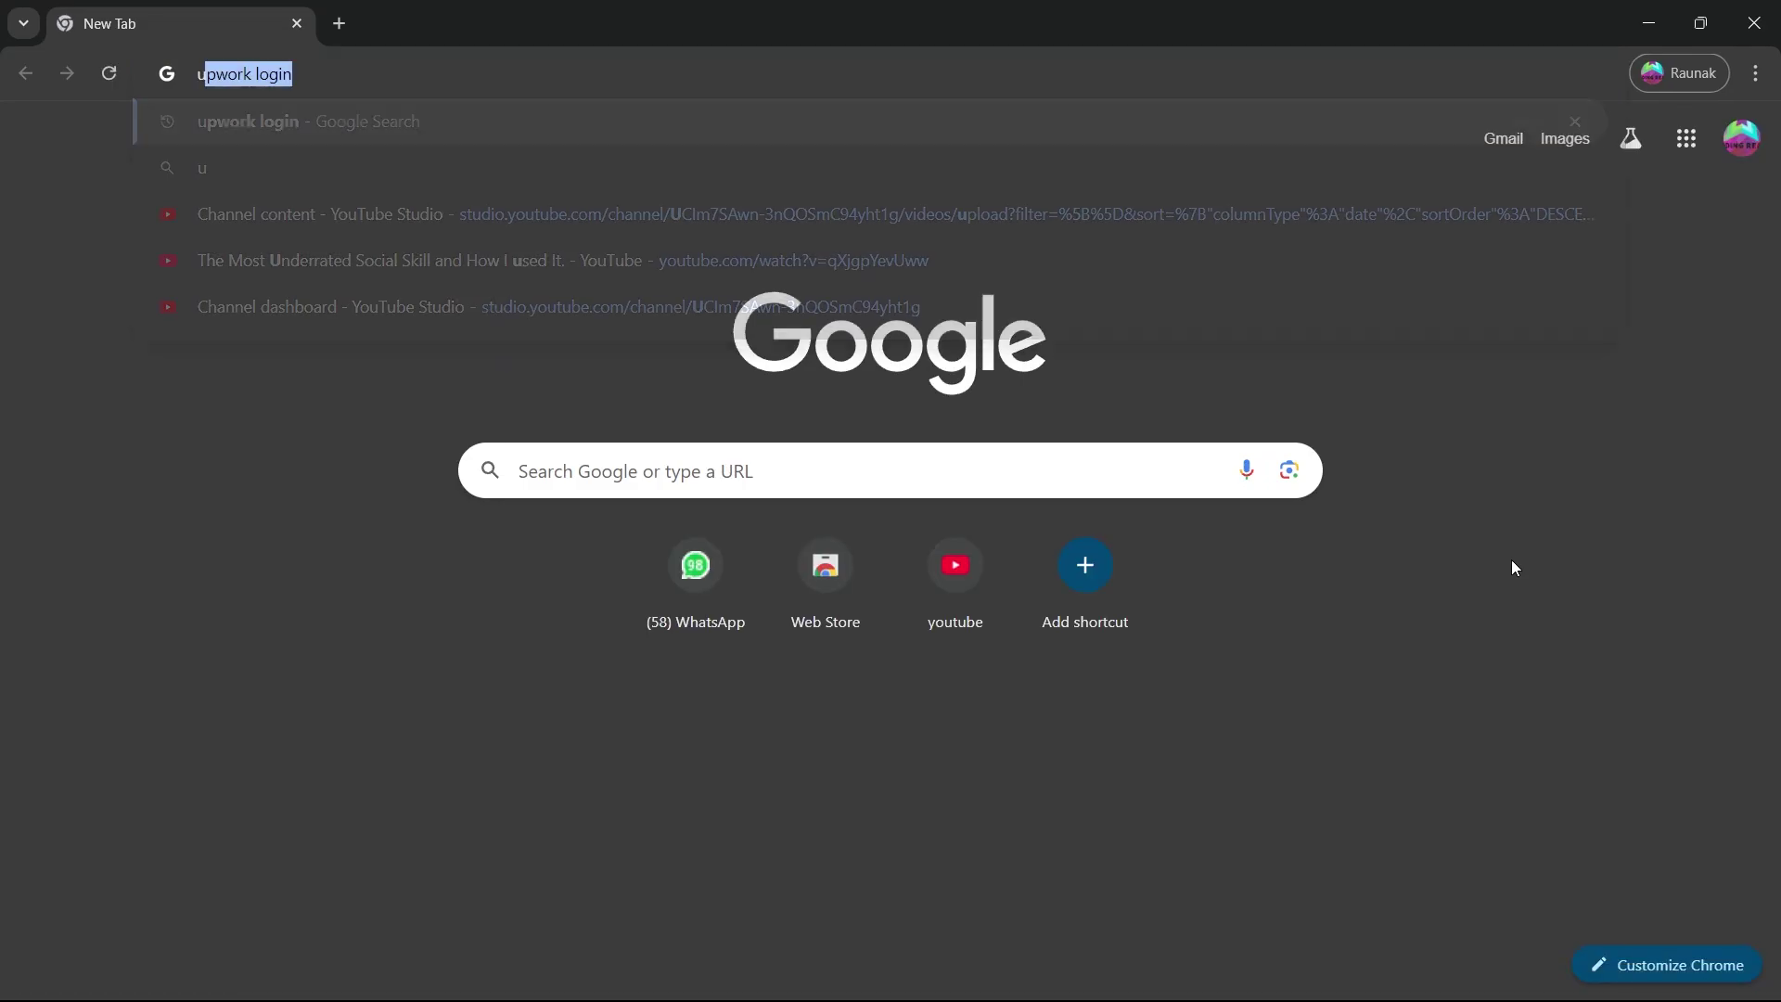
pyautogui.write('upwork')
pyautogui.press('Return')
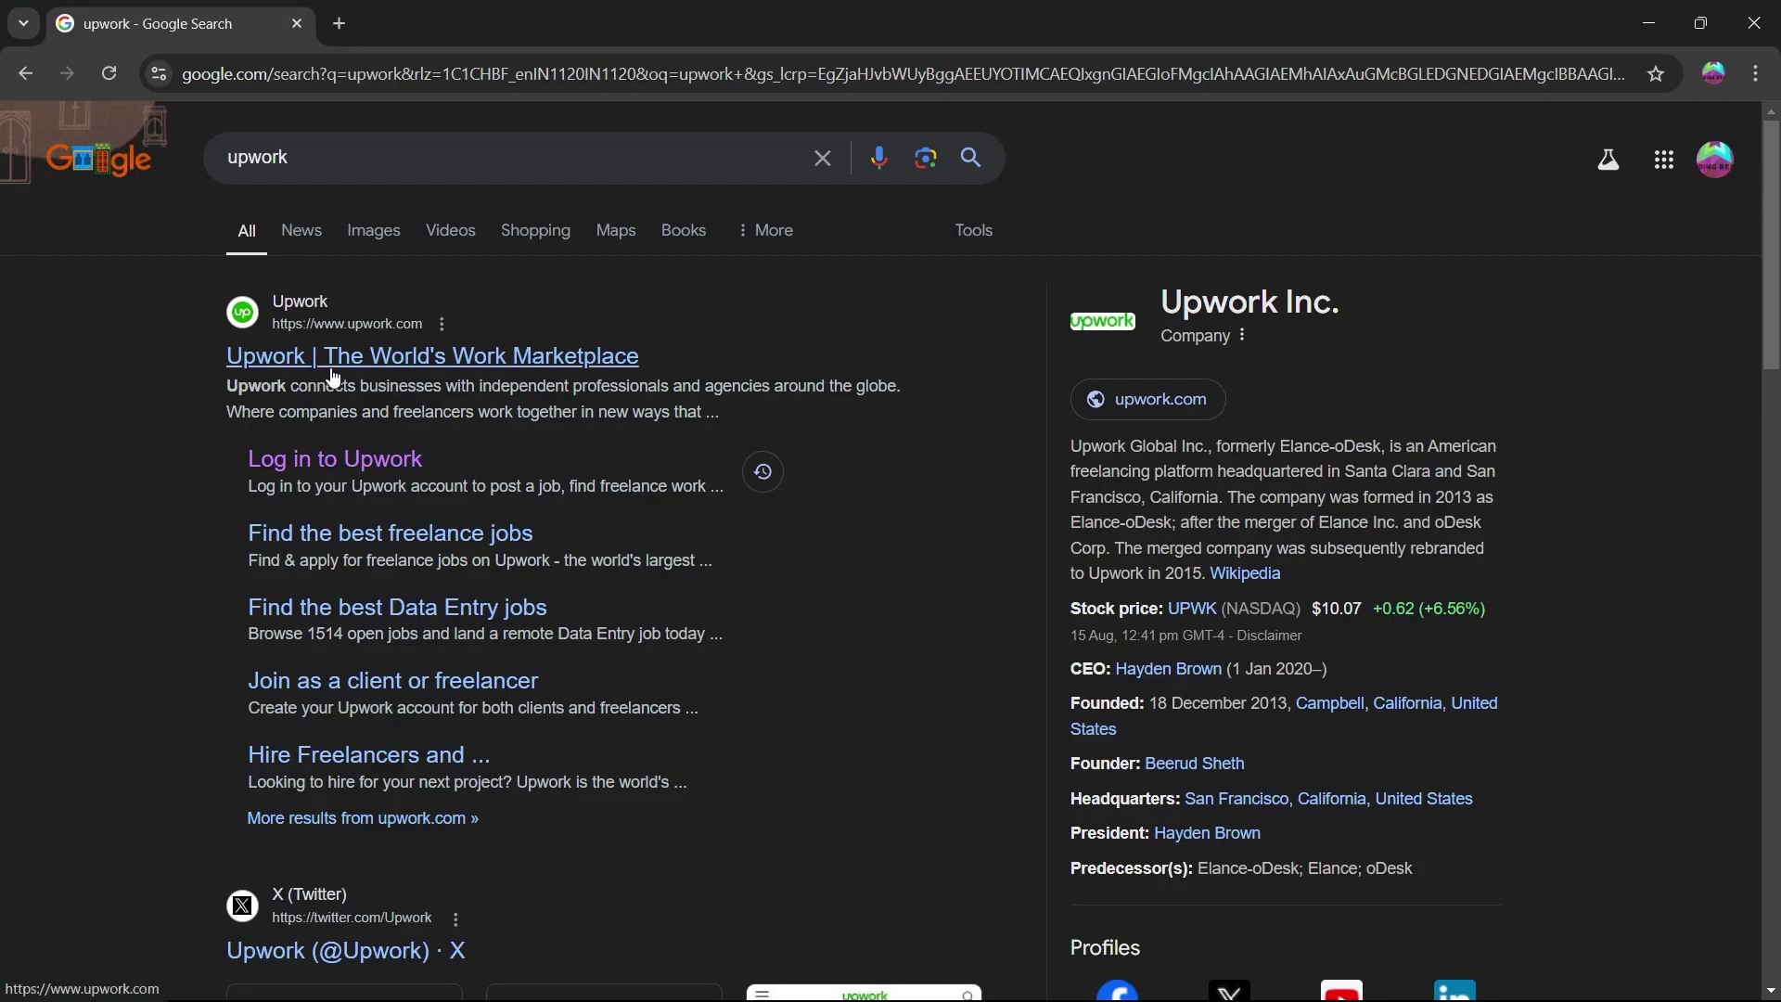
pyautogui.click(390, 359)
# Dismiss the Google prompt, start sign-up and choose 'I'm a freelancer, looking for work'
pyautogui.click(1696, 156)
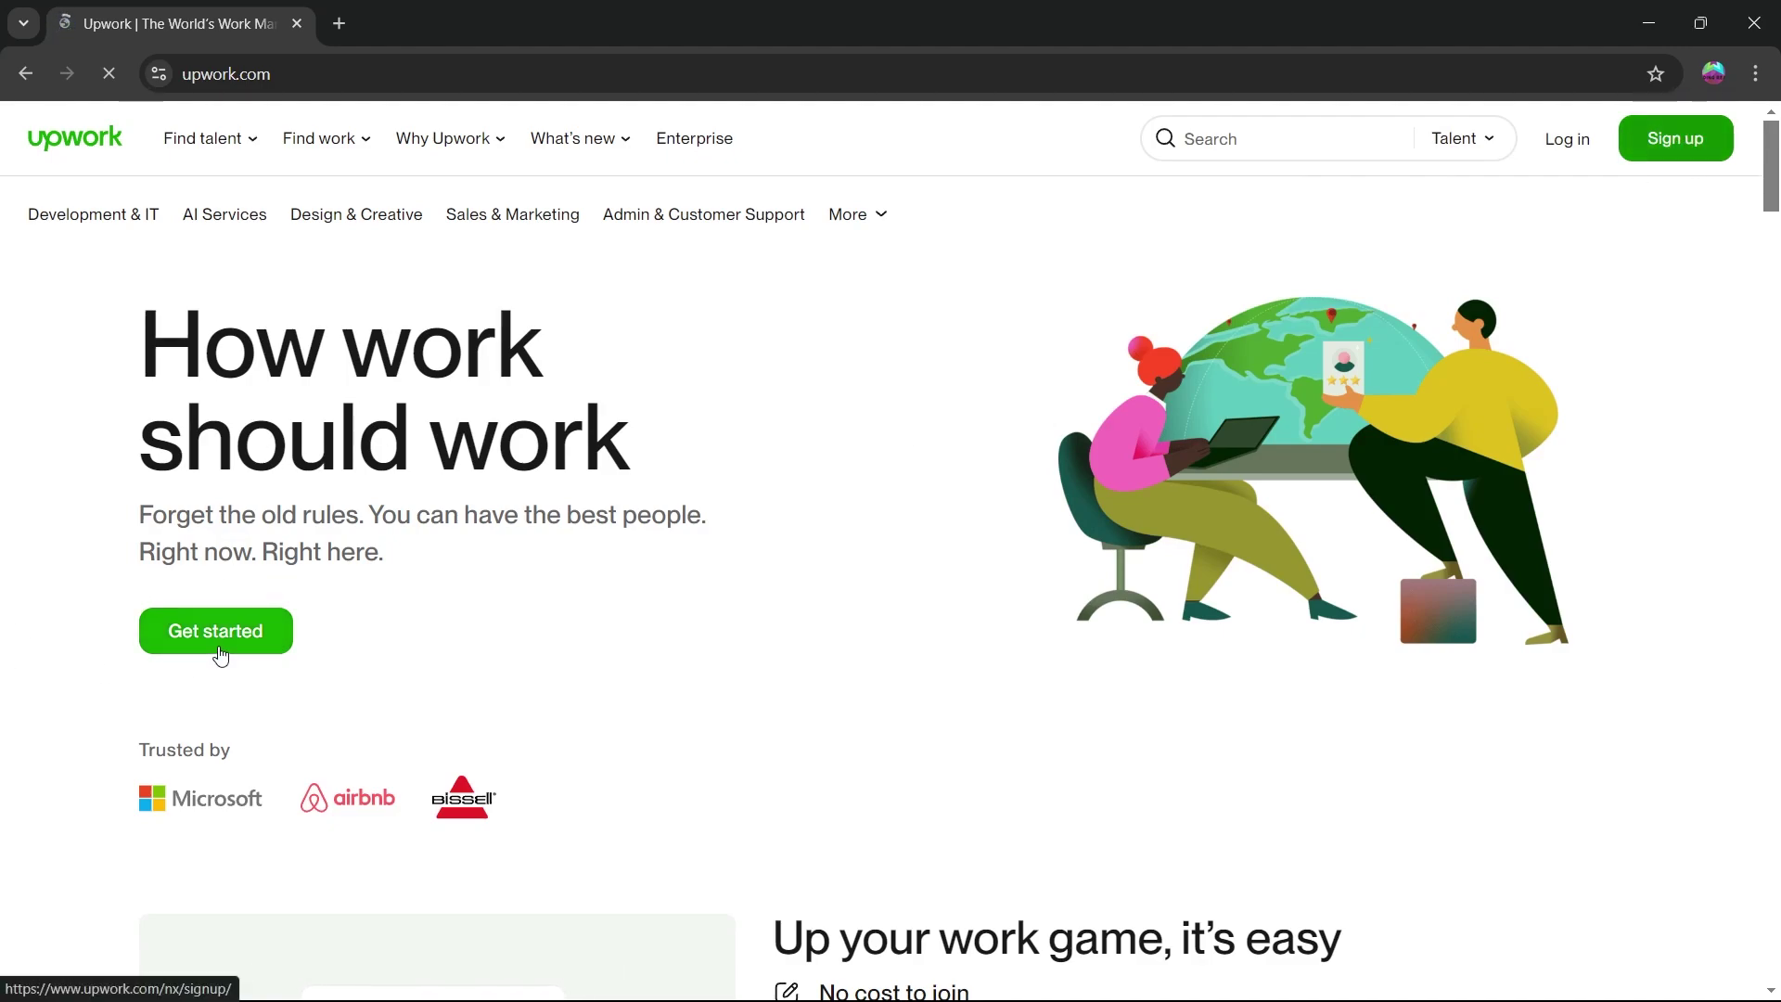
pyautogui.click(1683, 145)
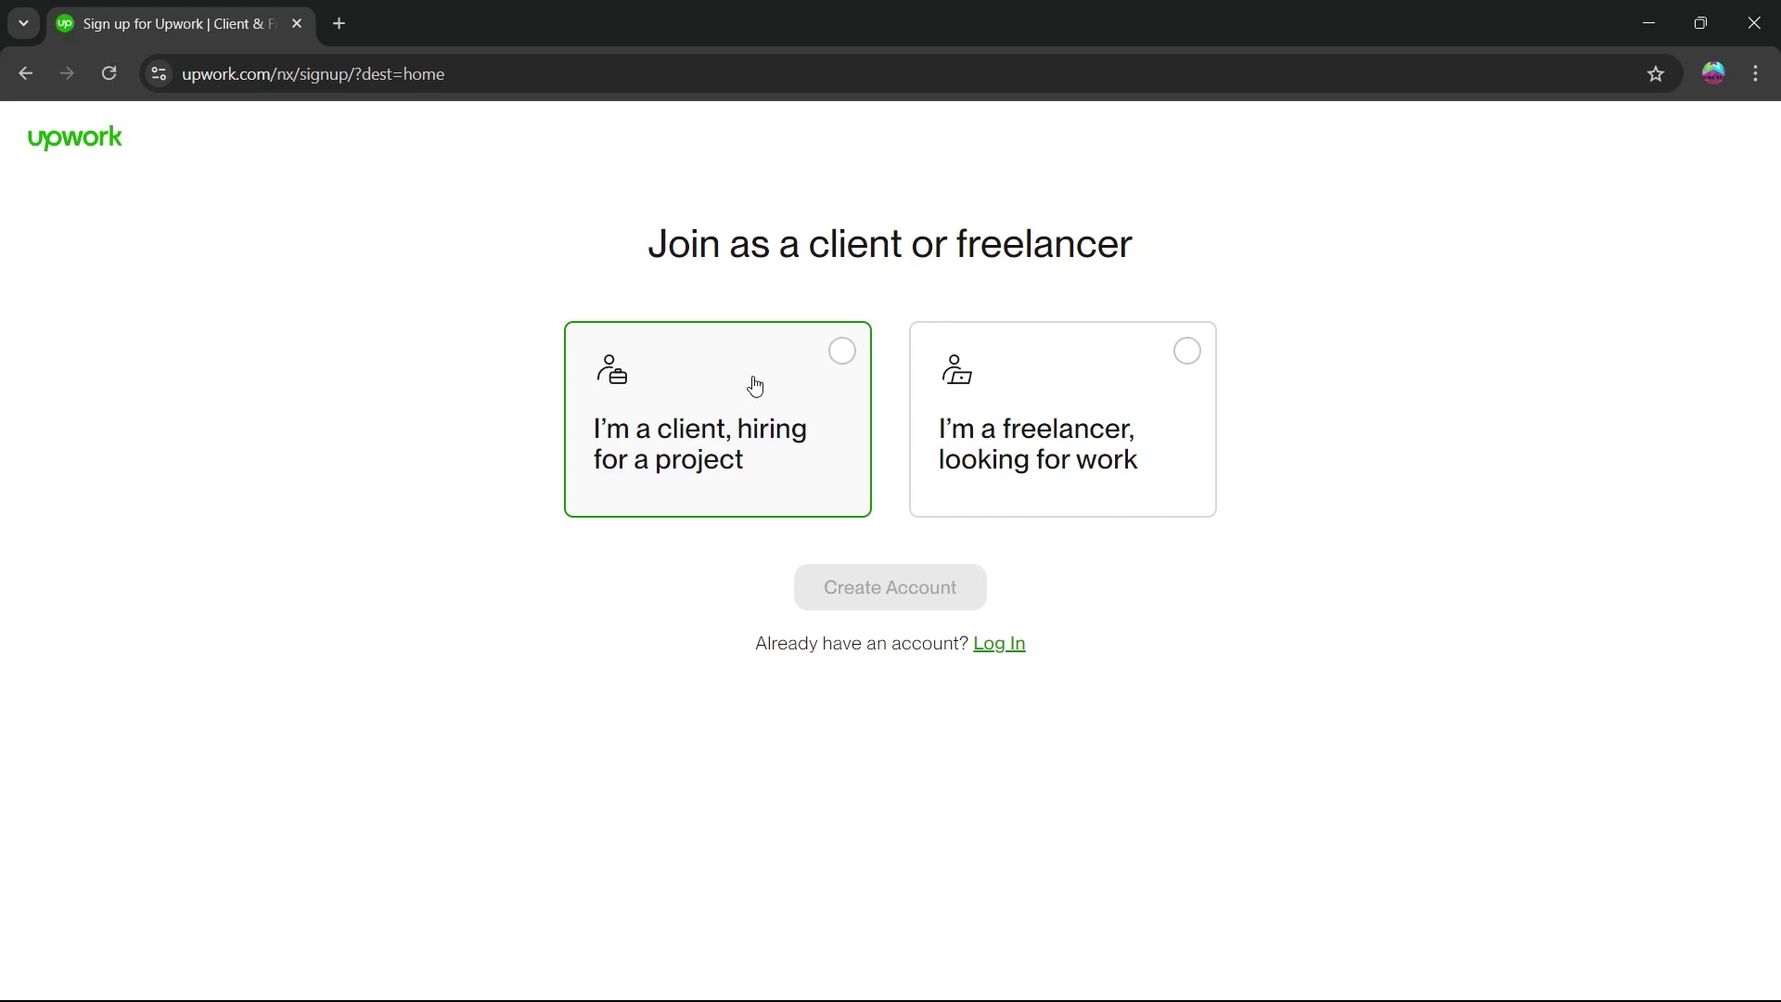
pyautogui.click(1186, 351)
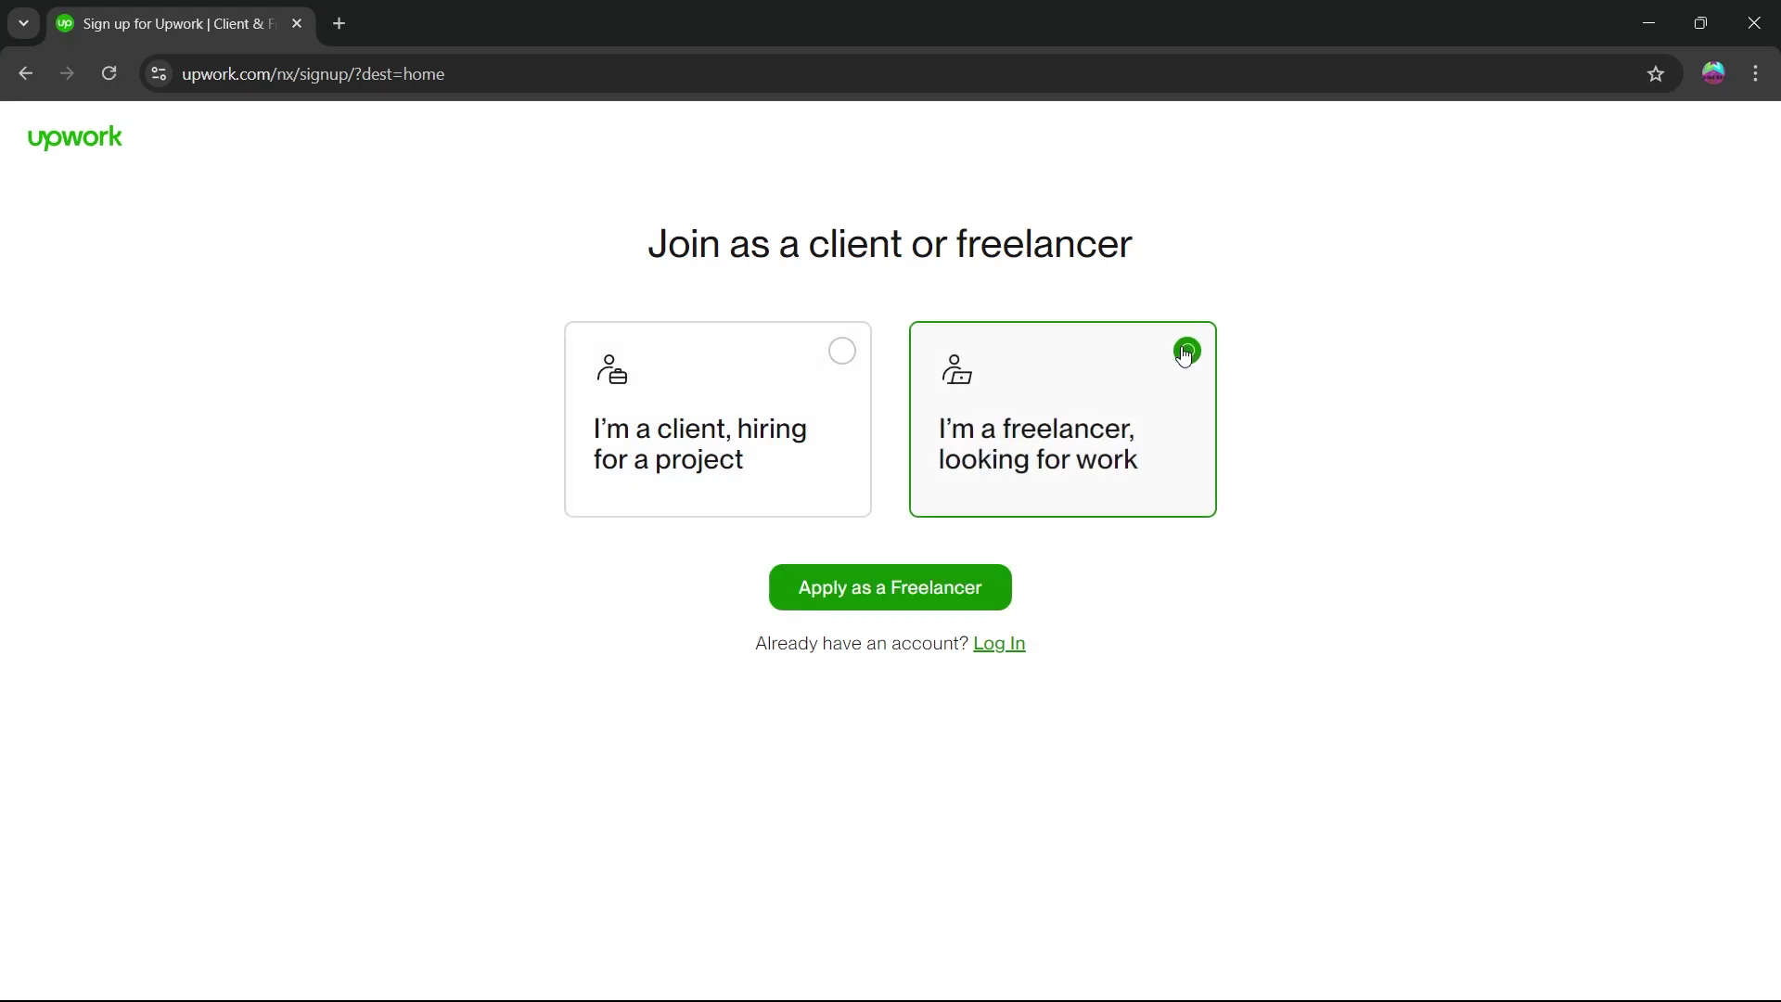
pyautogui.click(903, 587)
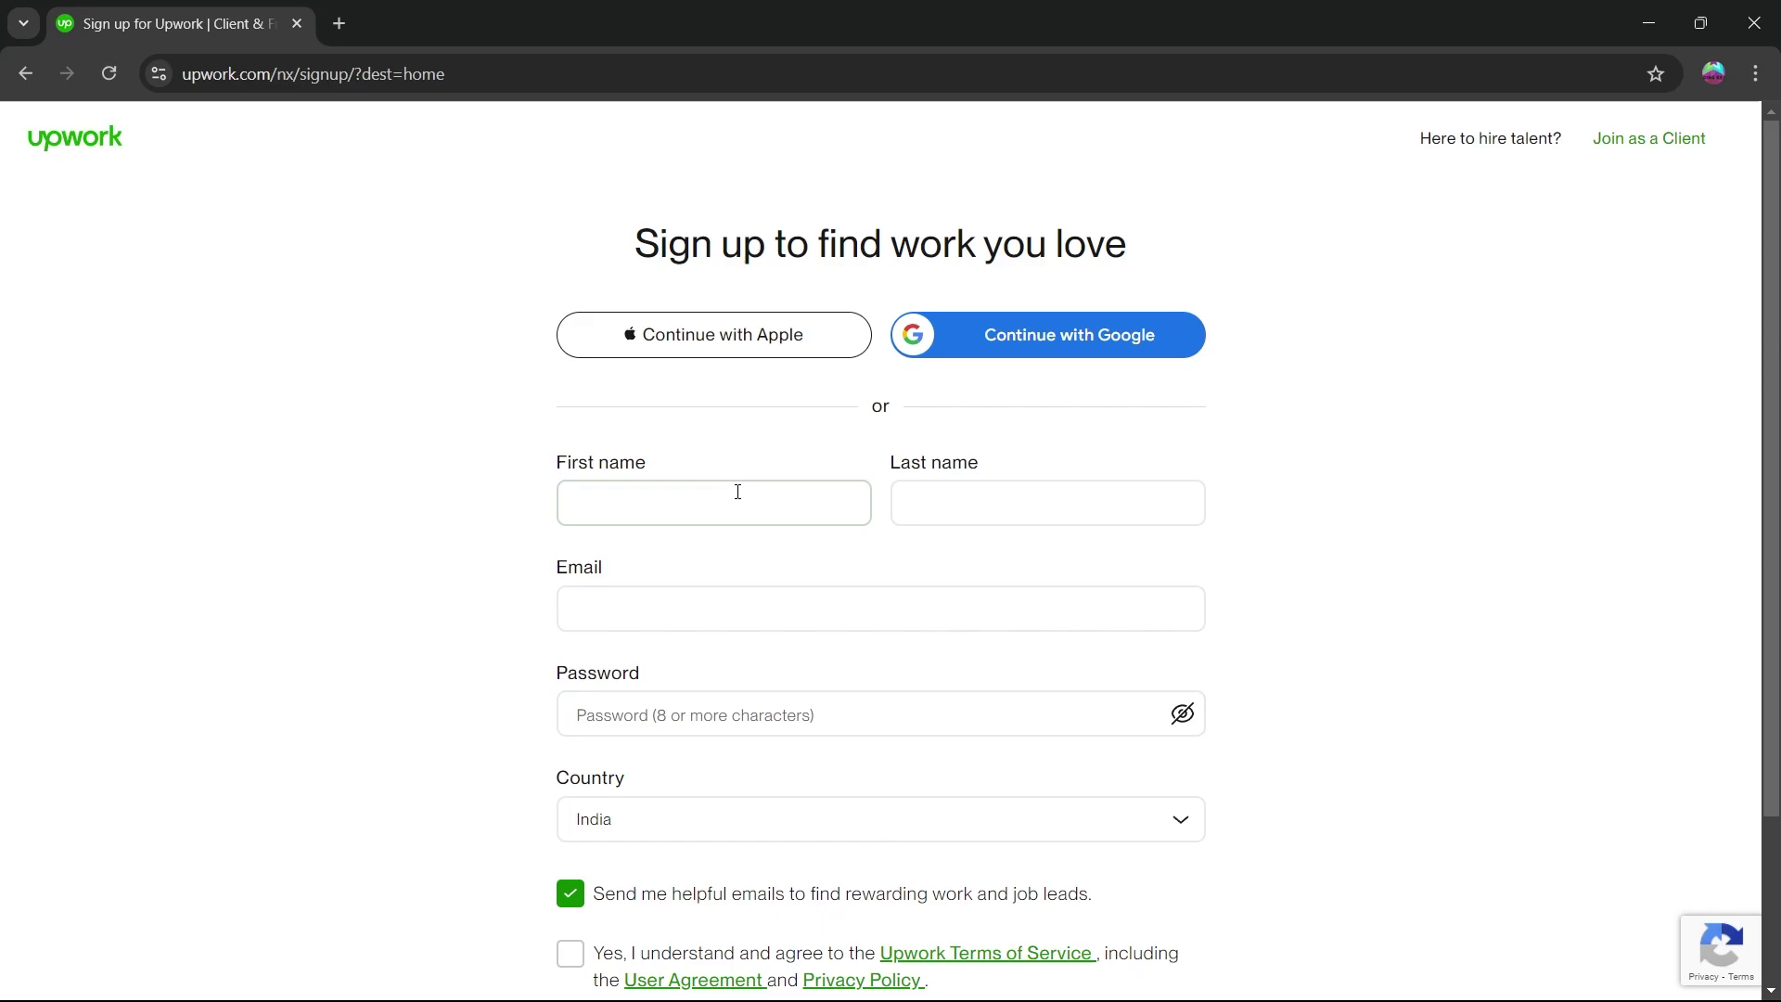
pyautogui.scroll(-1, 738, 490)
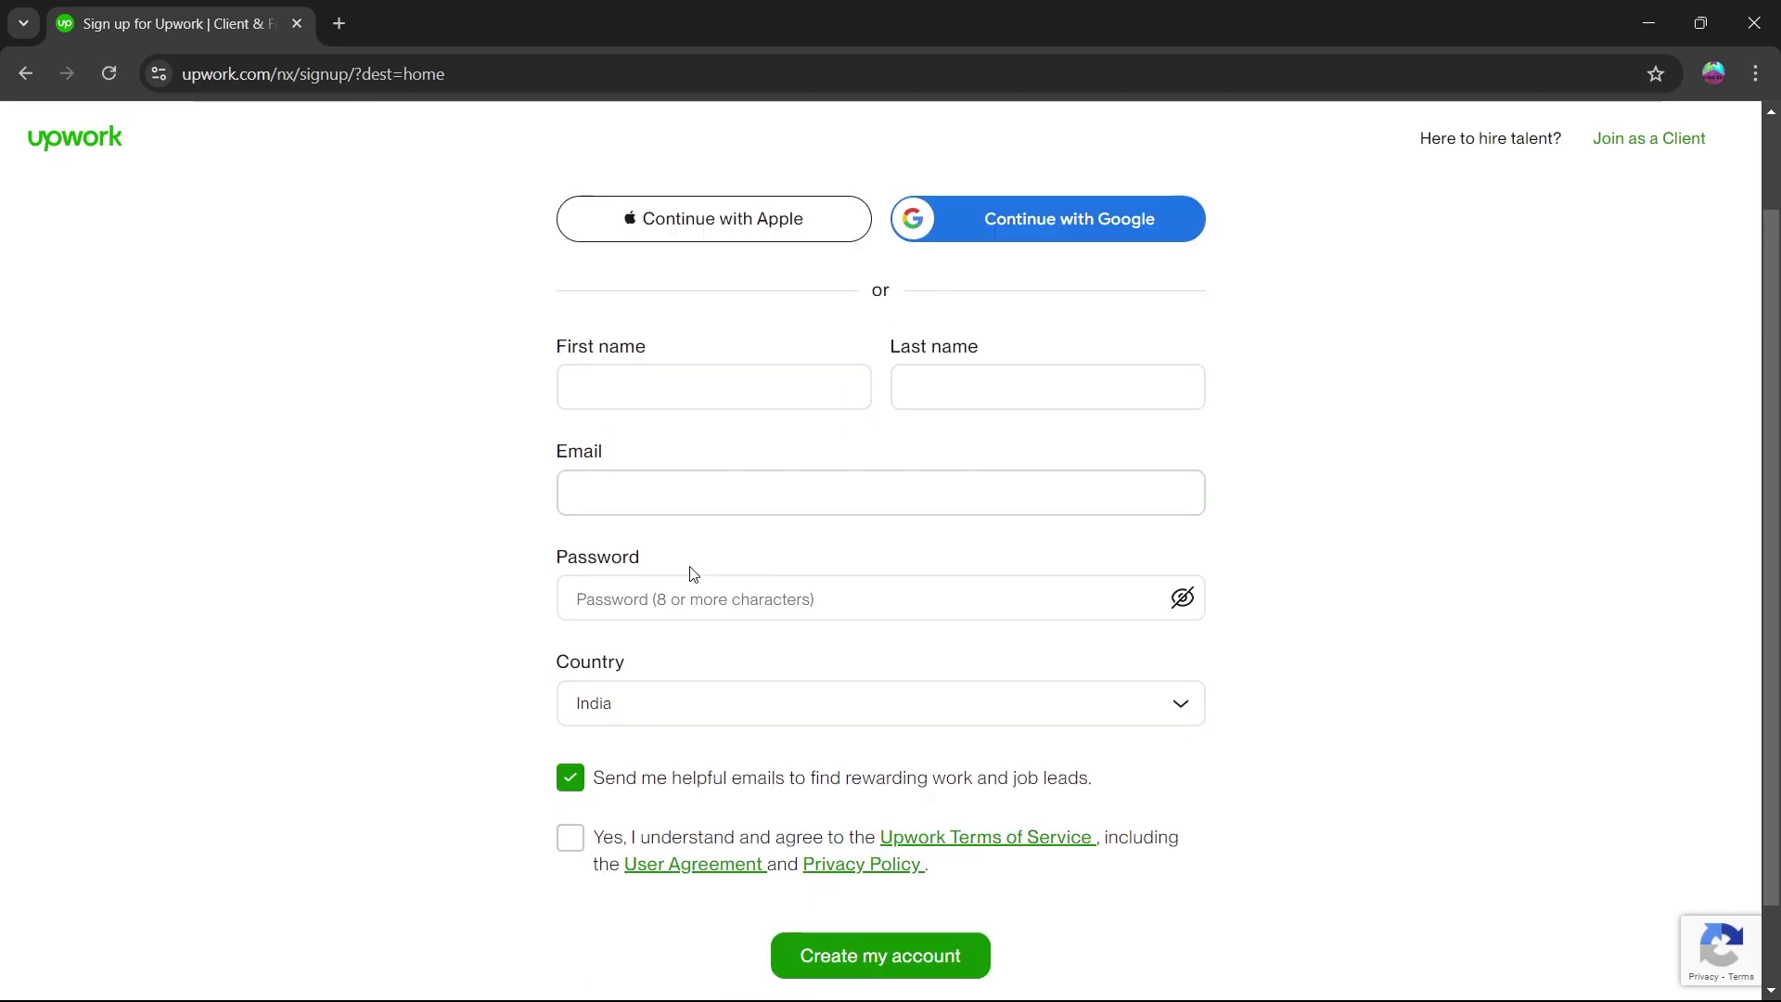
# Accept the Terms of Service, untick 'Send me helpful emails' and create the account
pyautogui.click(570, 843)
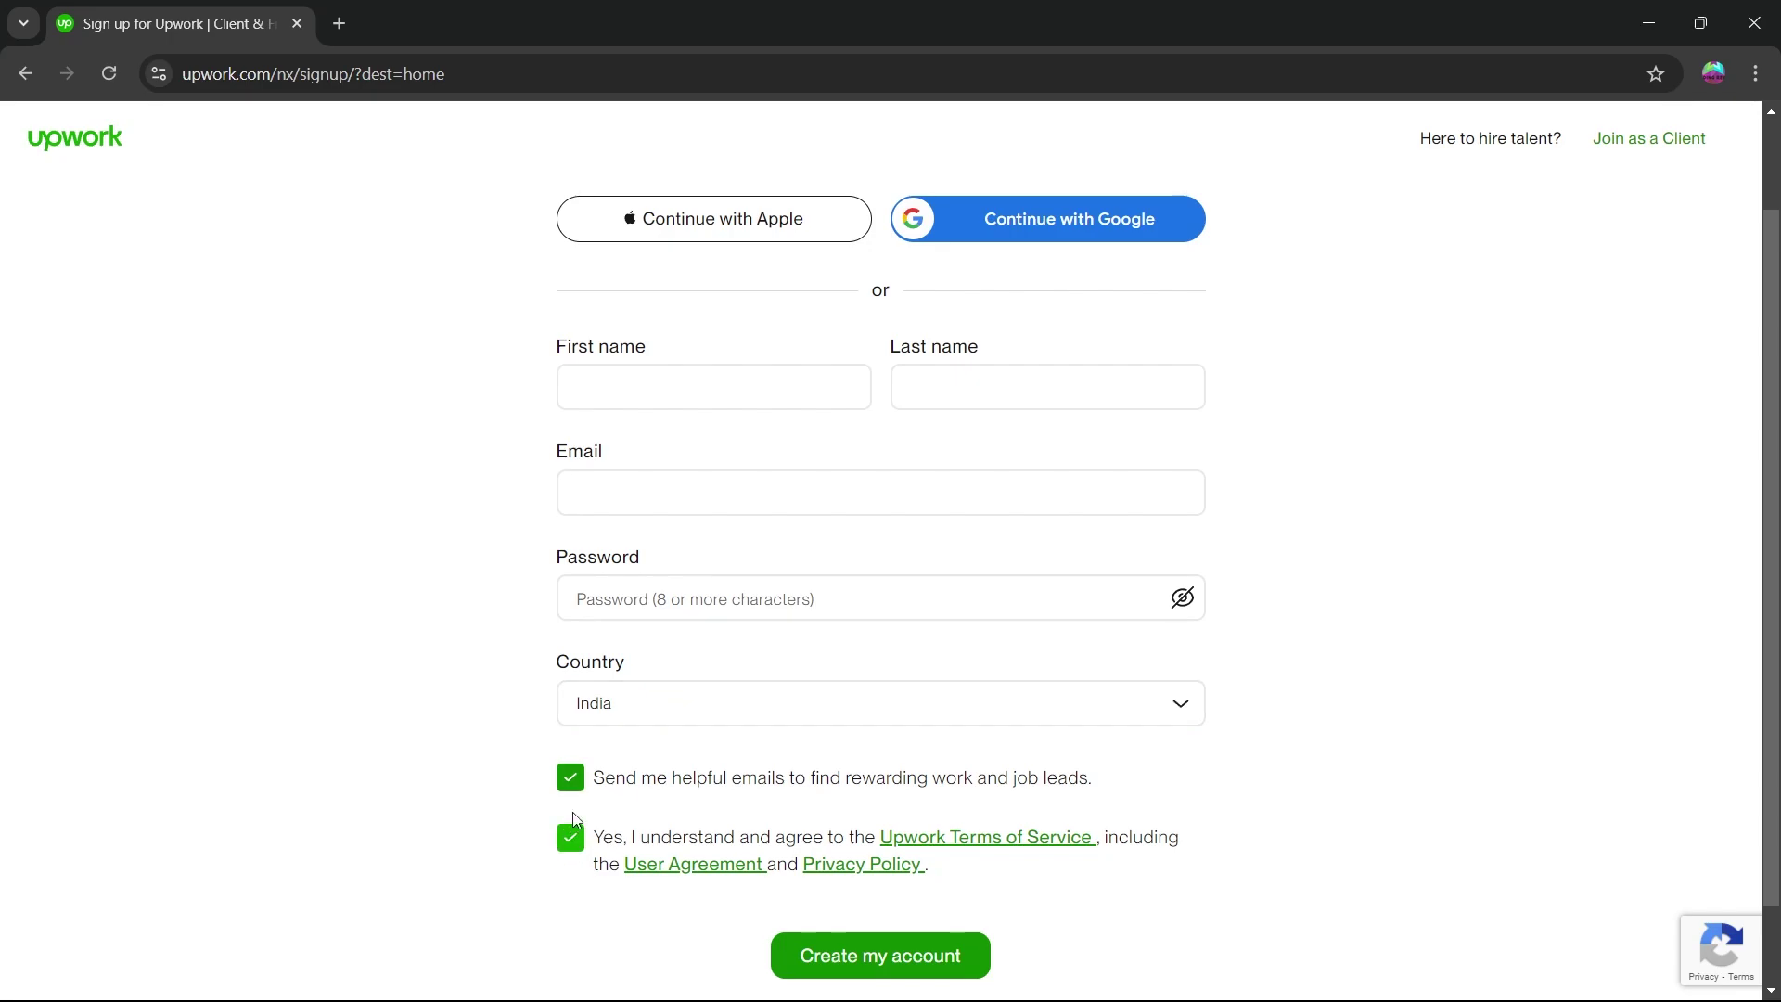
pyautogui.click(570, 779)
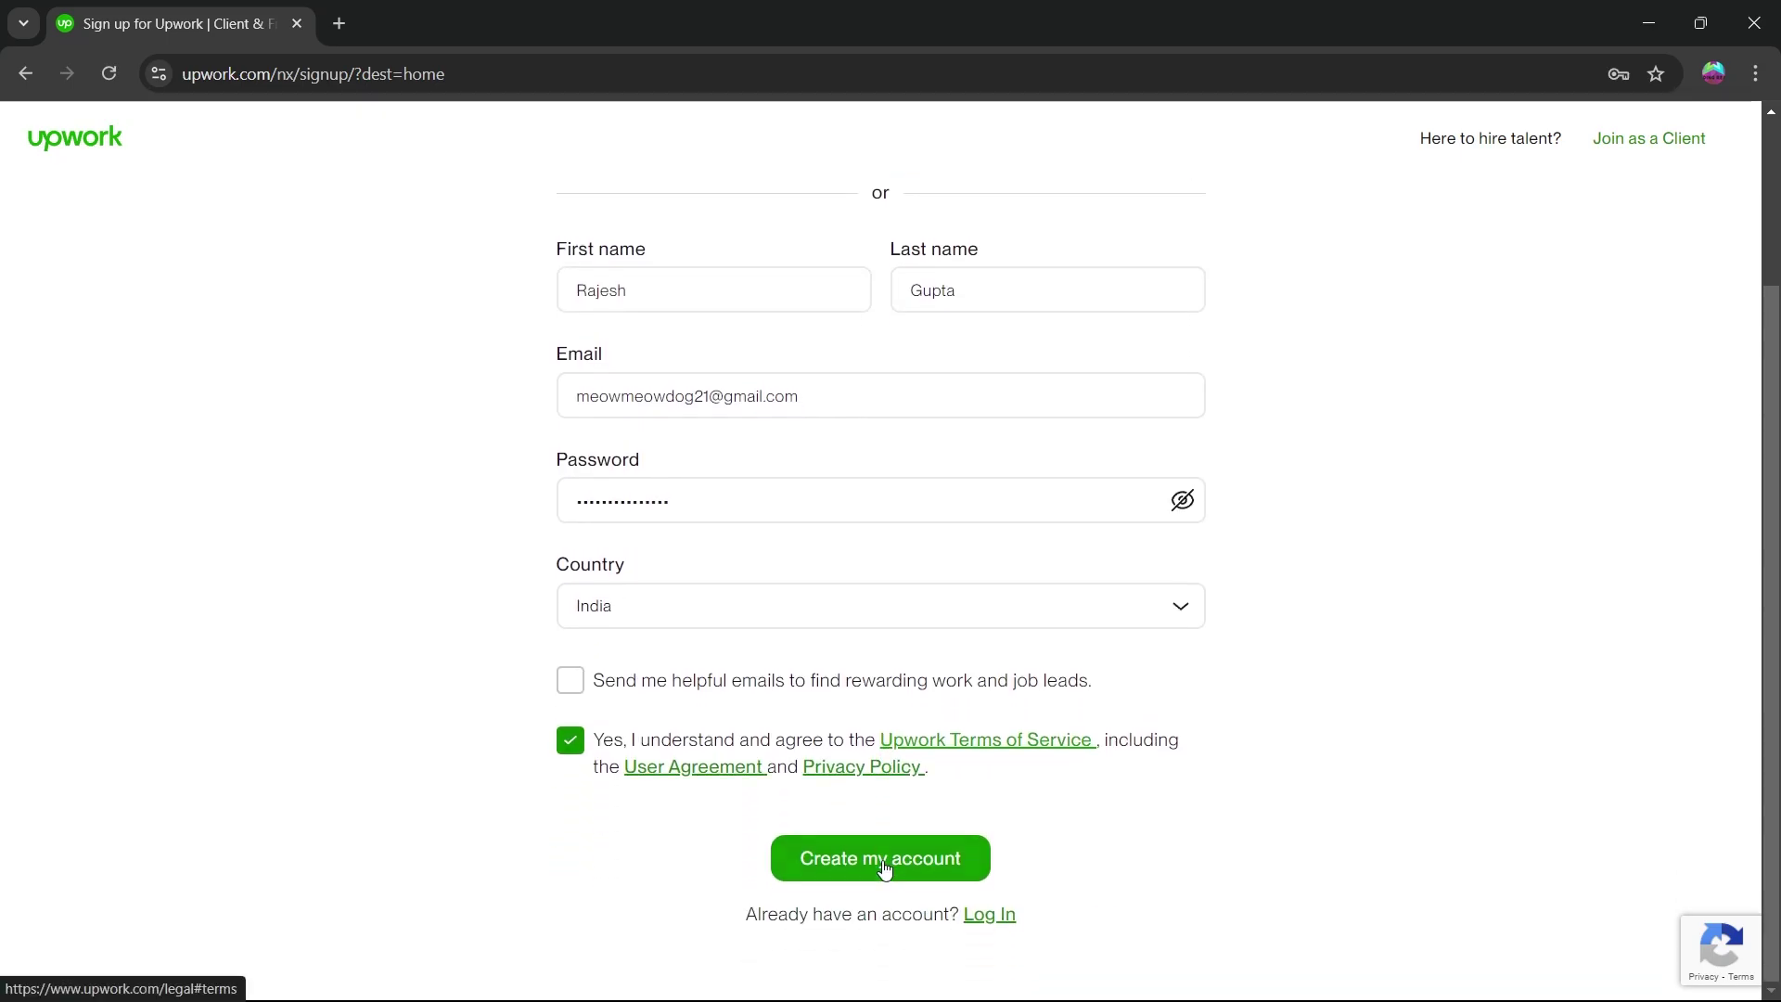
pyautogui.click(885, 864)
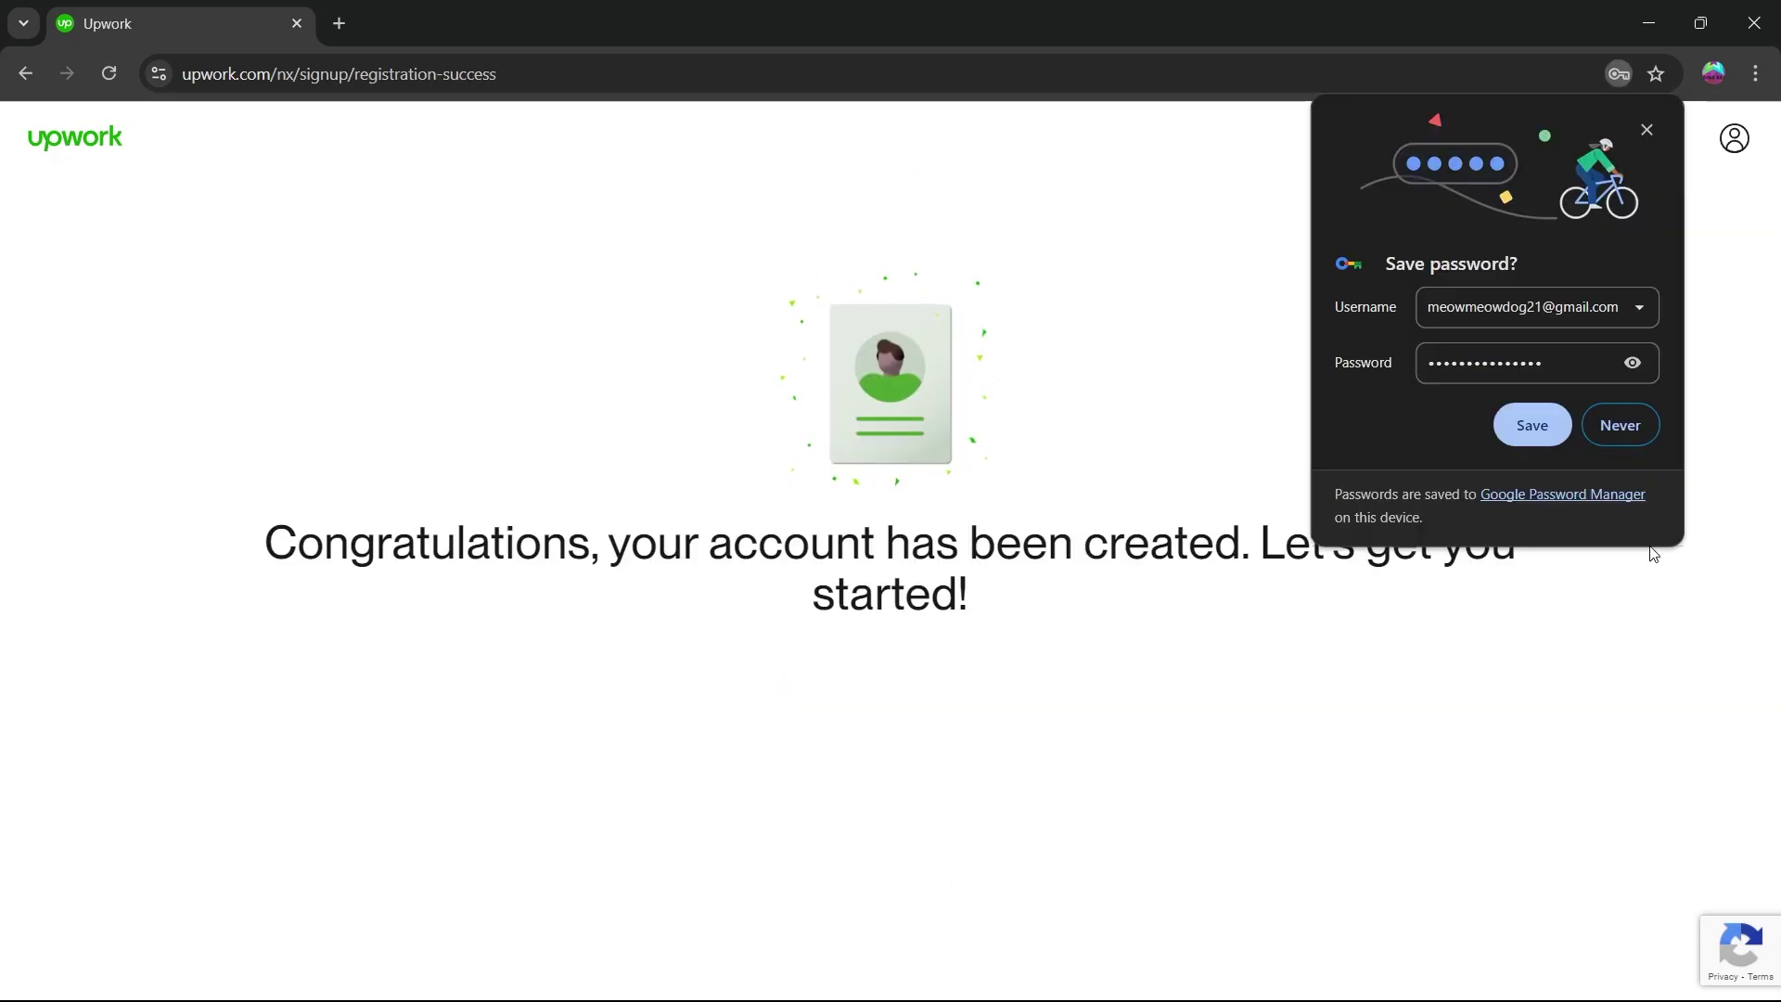
# Dismiss Chrome's save-password prompt and return to the Verify your email tab
pyautogui.click(1651, 129)
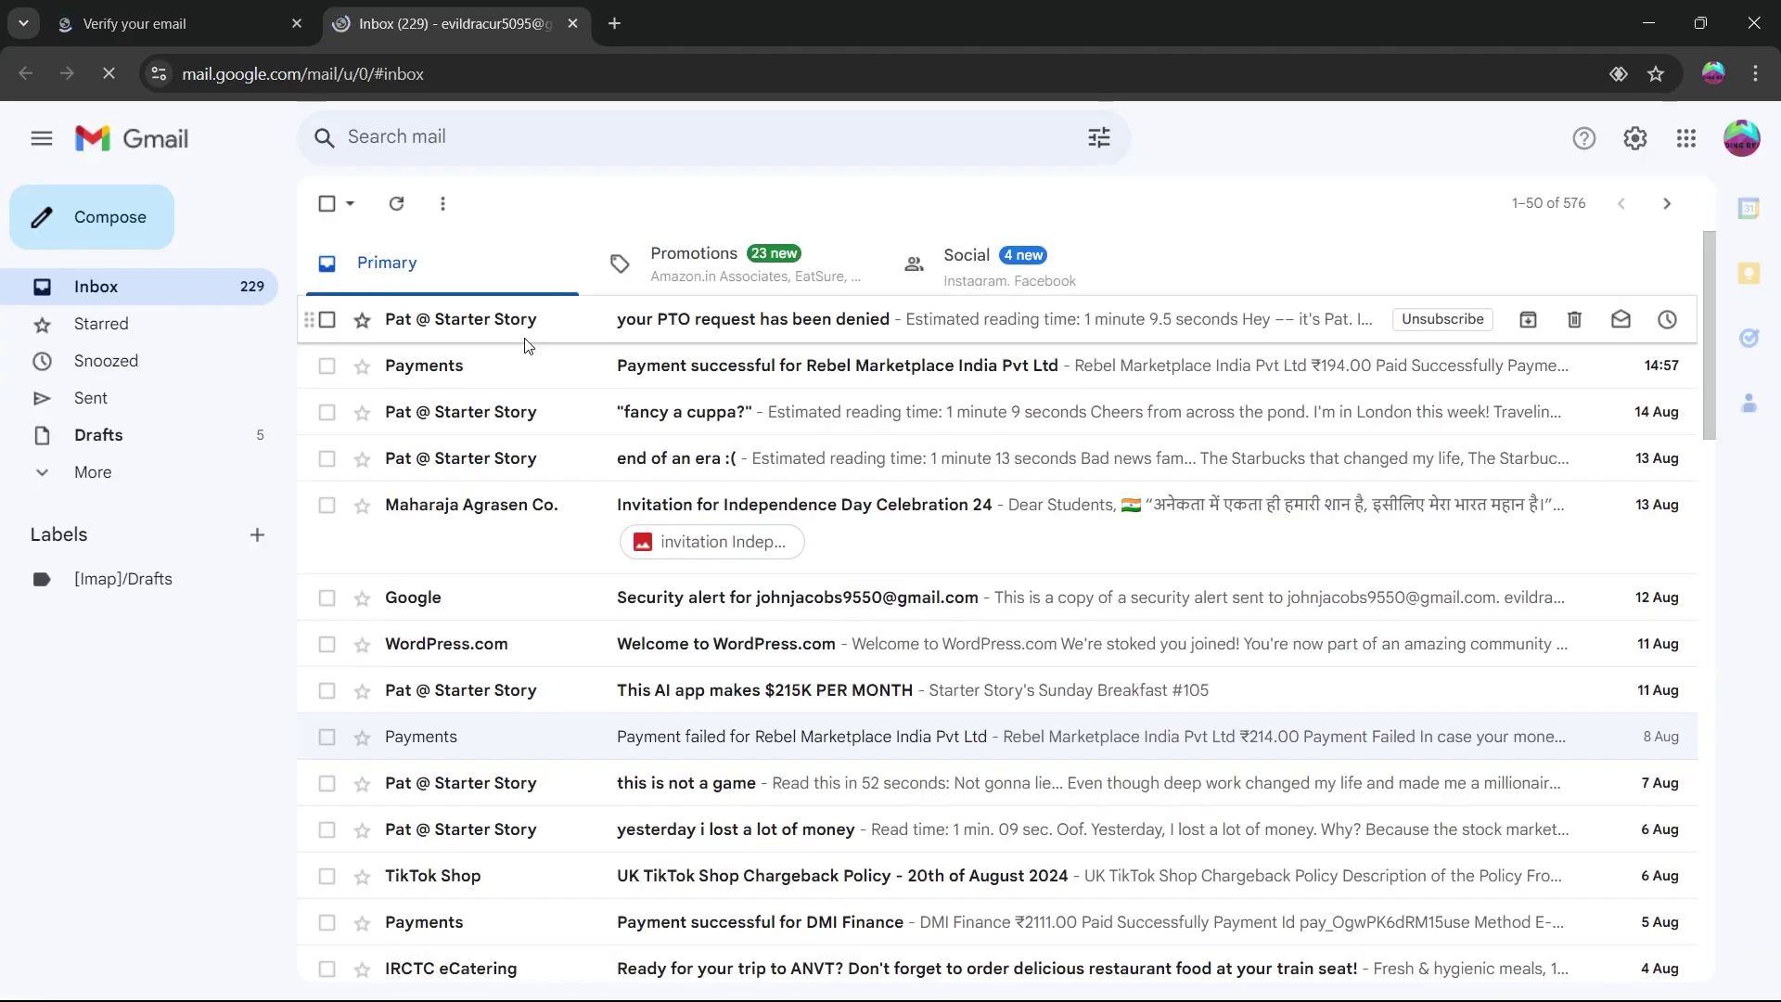
pyautogui.hotkey('ctrl', 'shift', 'Tab')
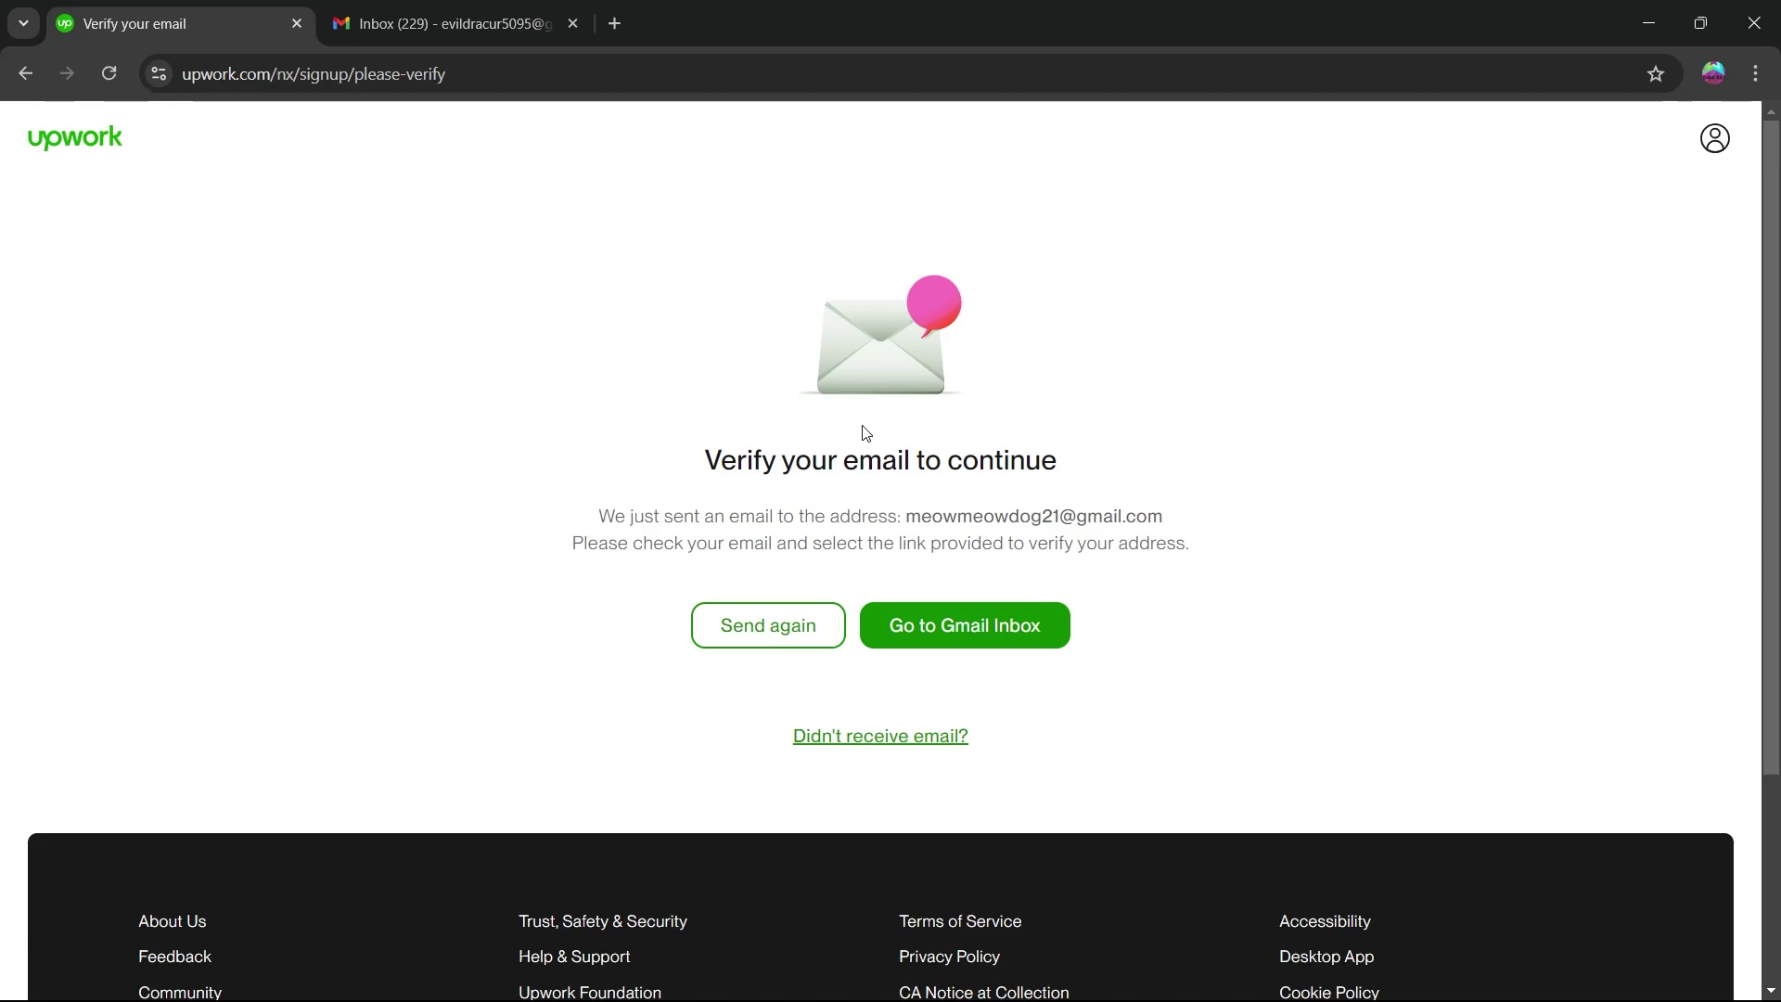
# Reload, get started and answer 'I have some experience' to the freelancing-experience question
pyautogui.click(116, 74)
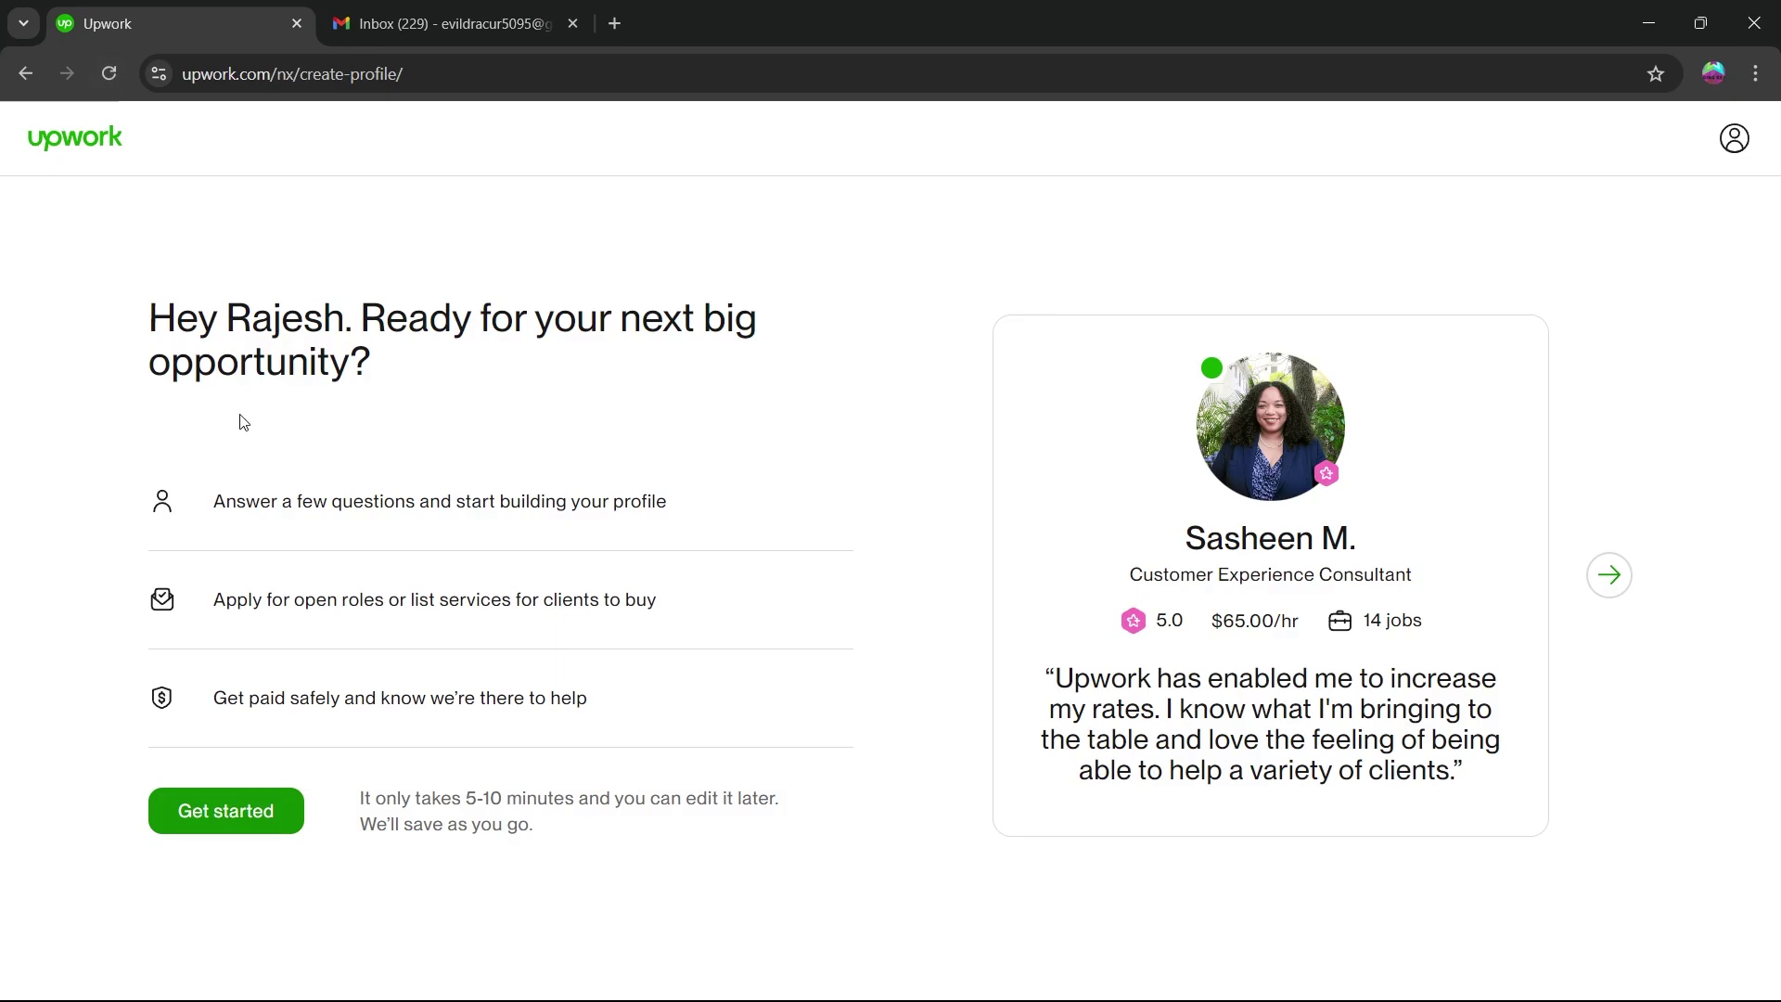
pyautogui.click(191, 816)
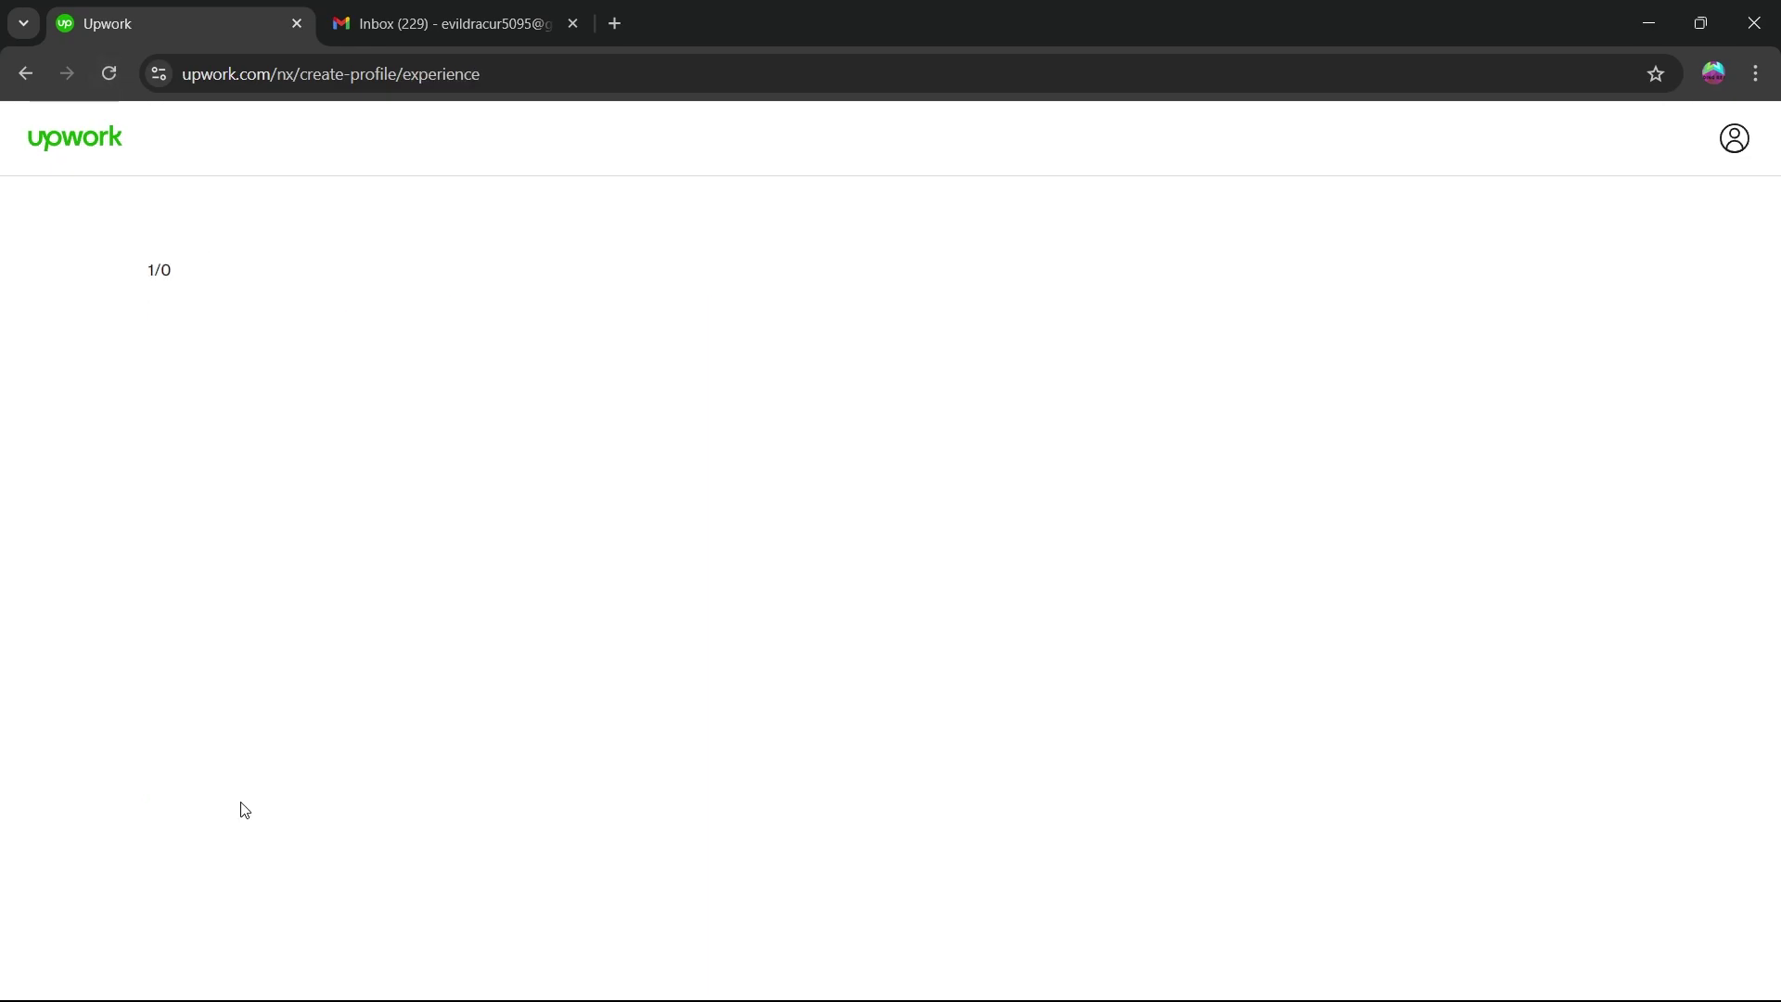
pyautogui.click(418, 744)
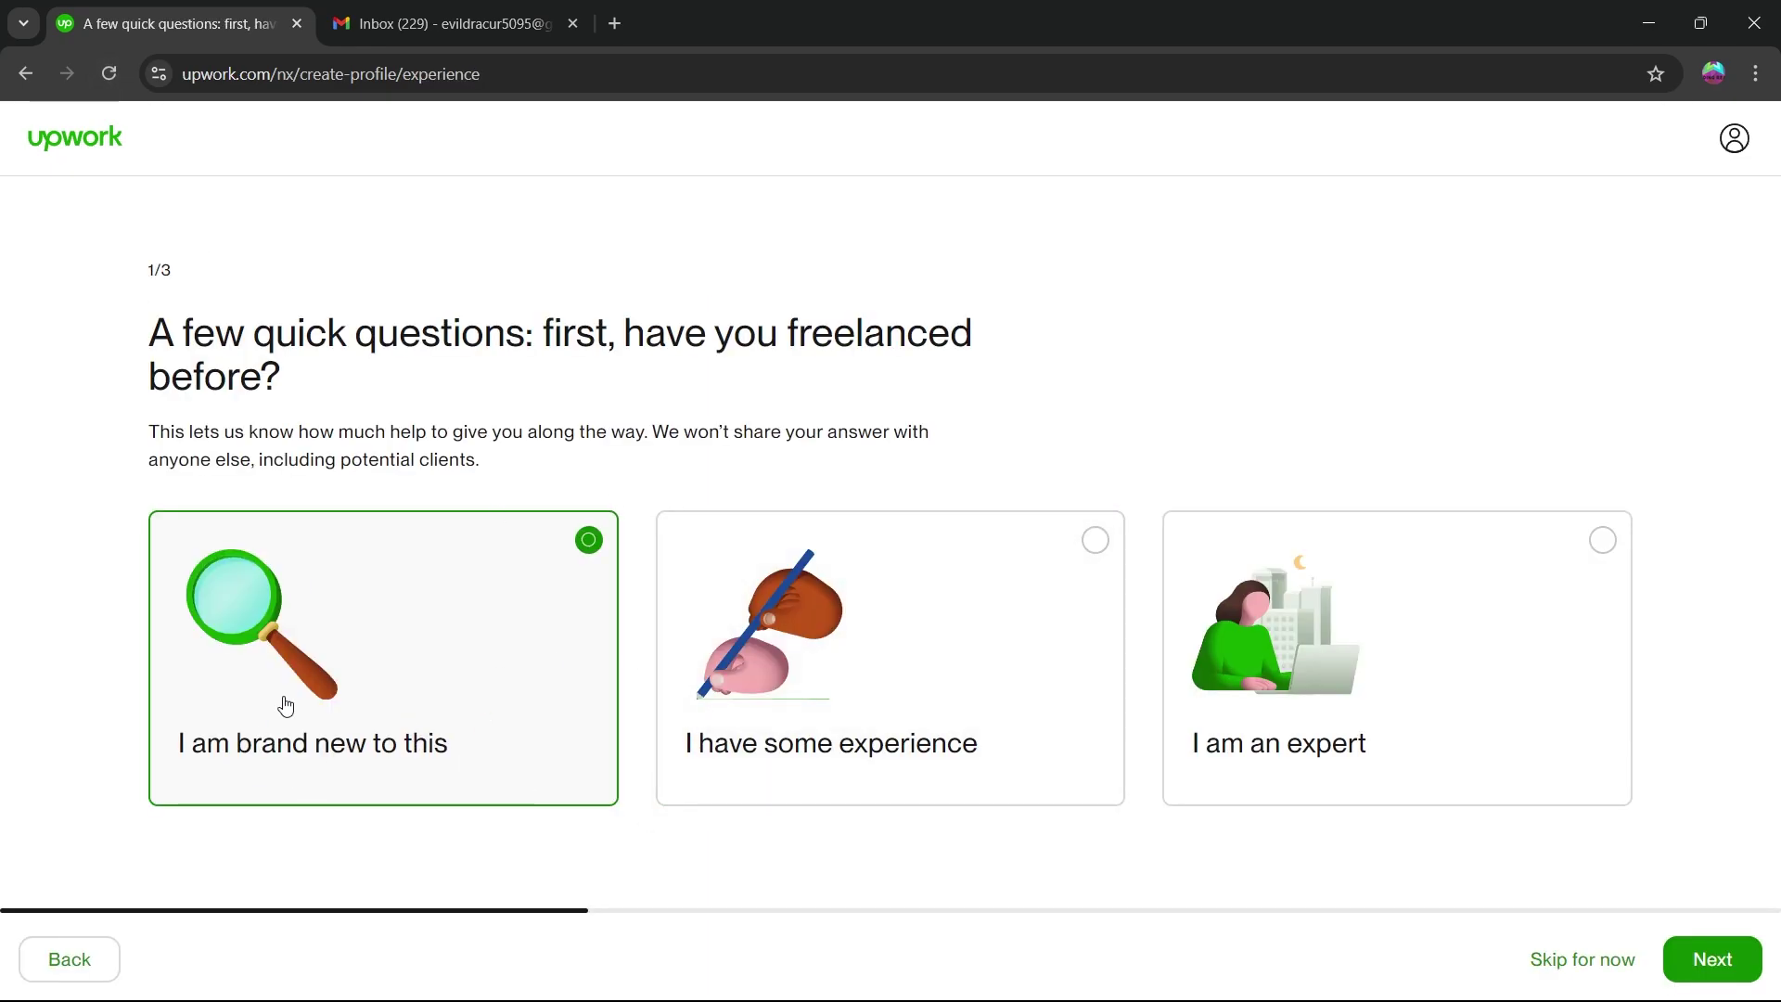
pyautogui.click(1046, 598)
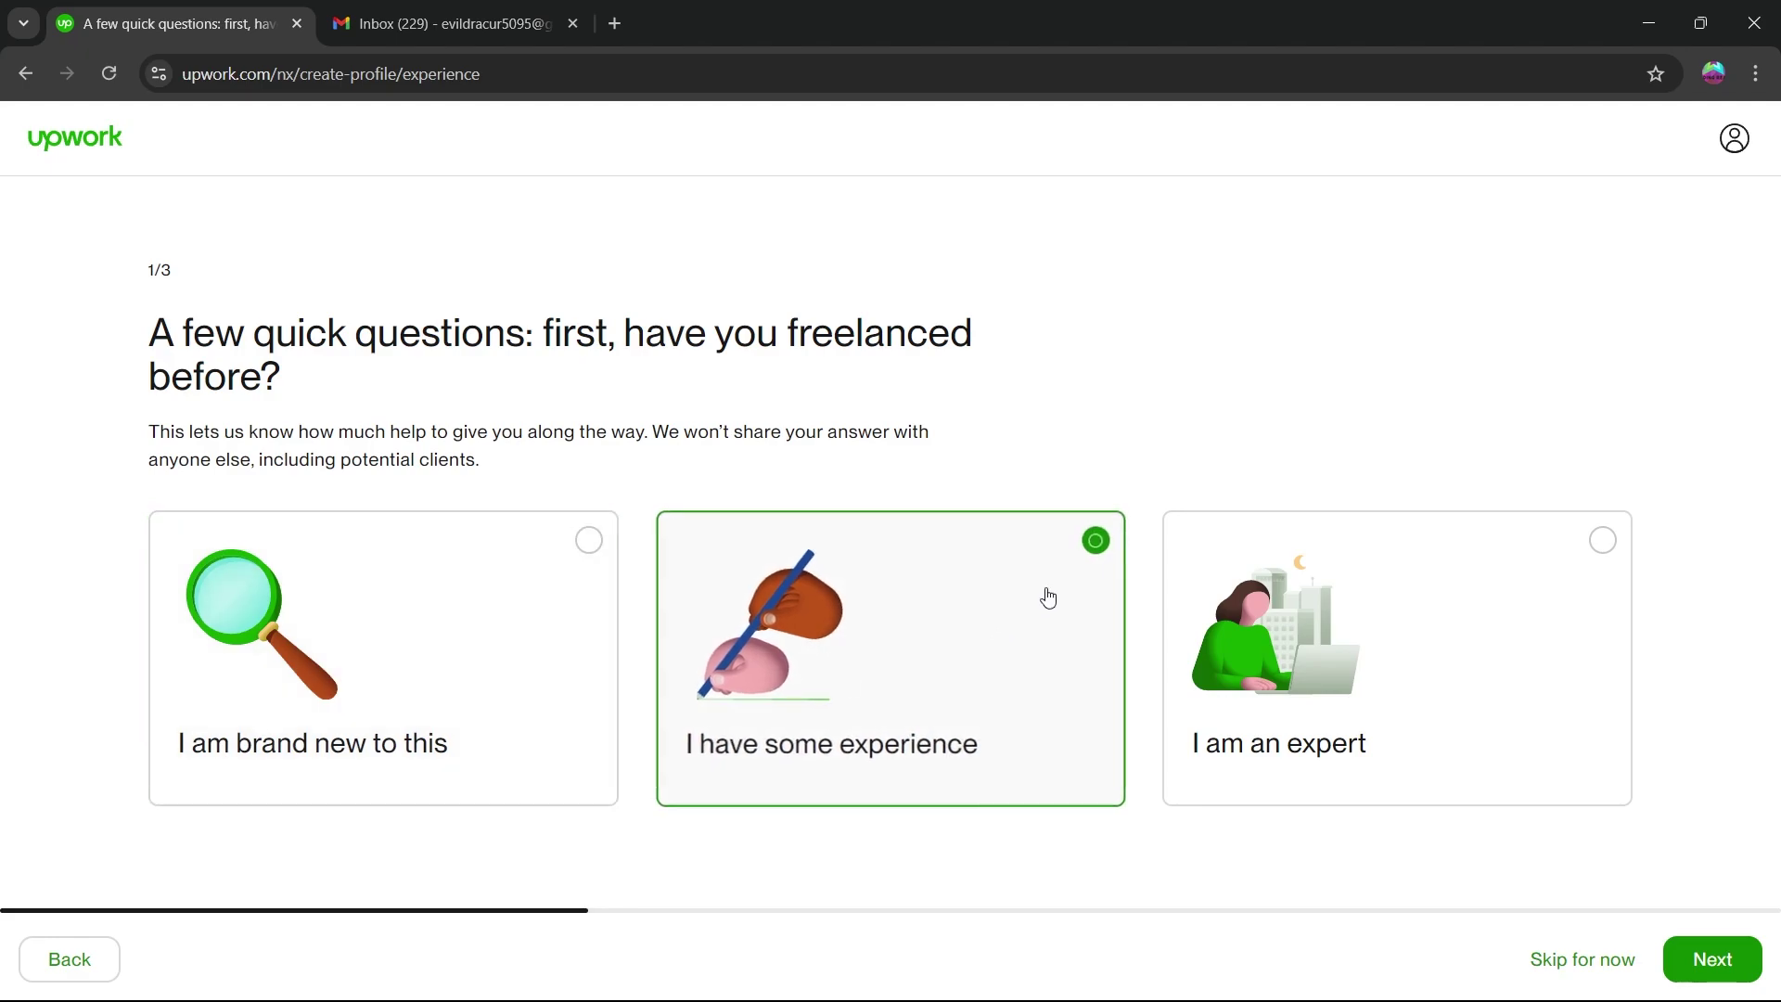
pyautogui.click(1539, 576)
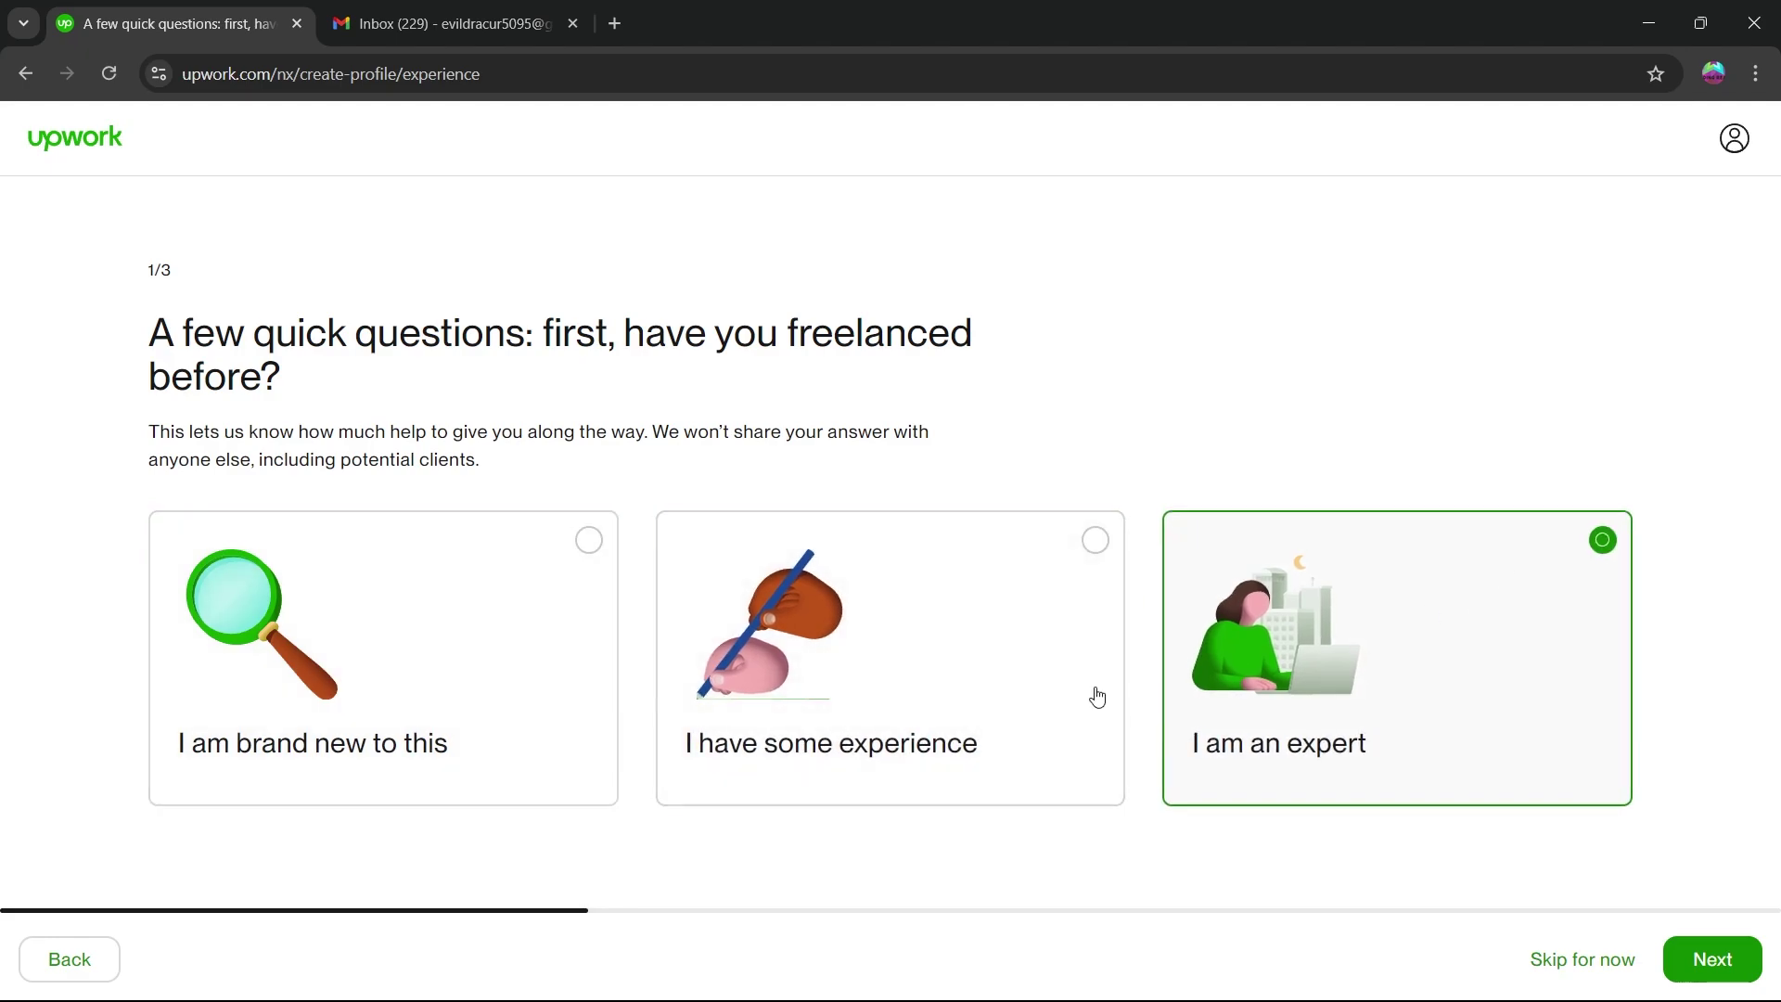
pyautogui.click(855, 585)
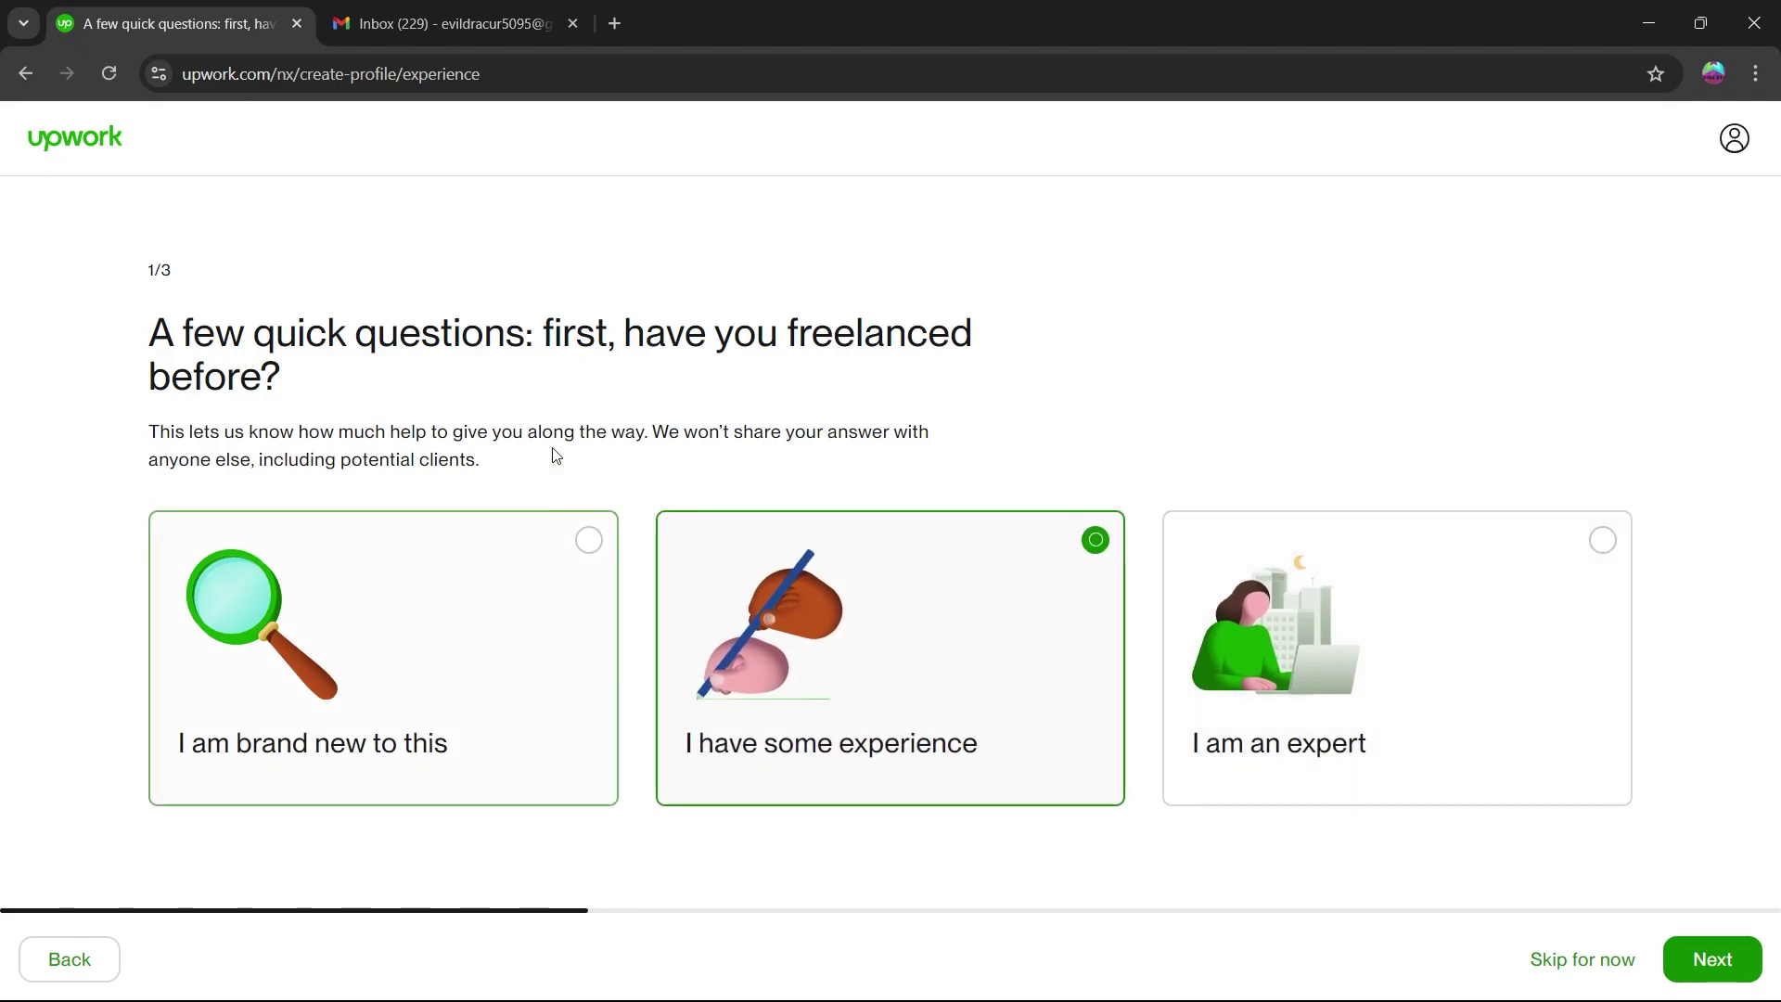
pyautogui.click(1713, 958)
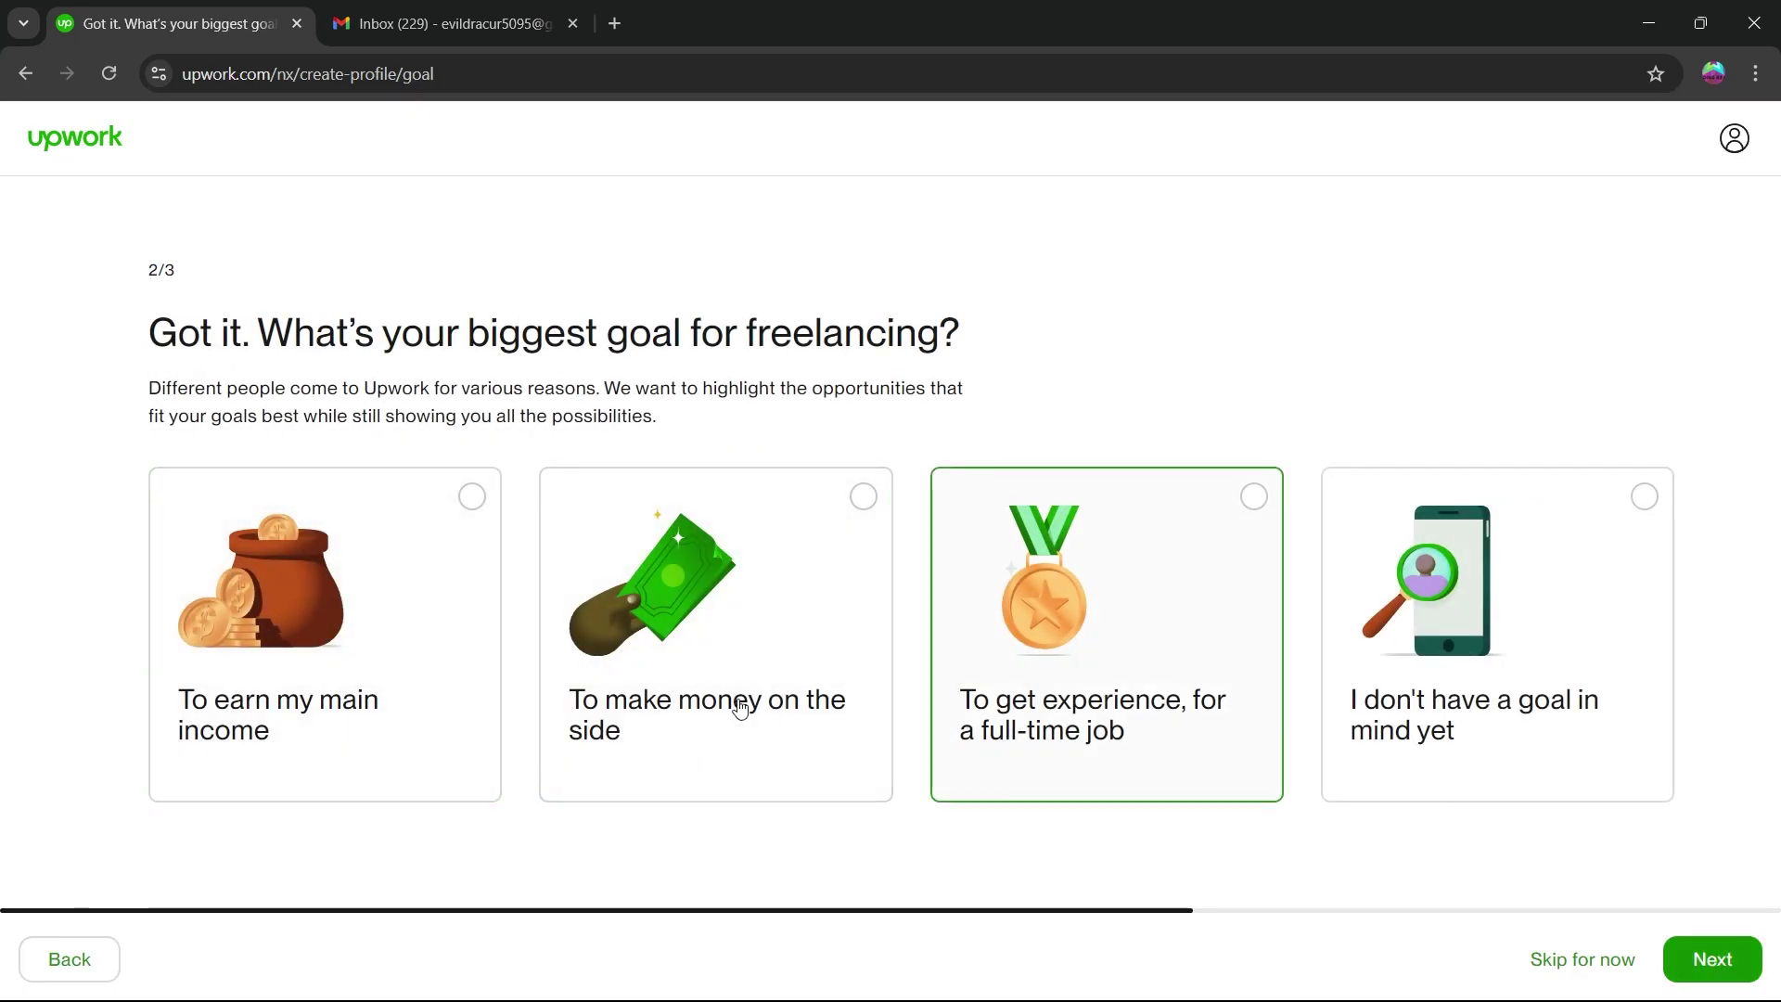
# Choose earning main income, both work-preference cards and contract-to-hire, then continue to profile creation
pyautogui.click(1714, 958)
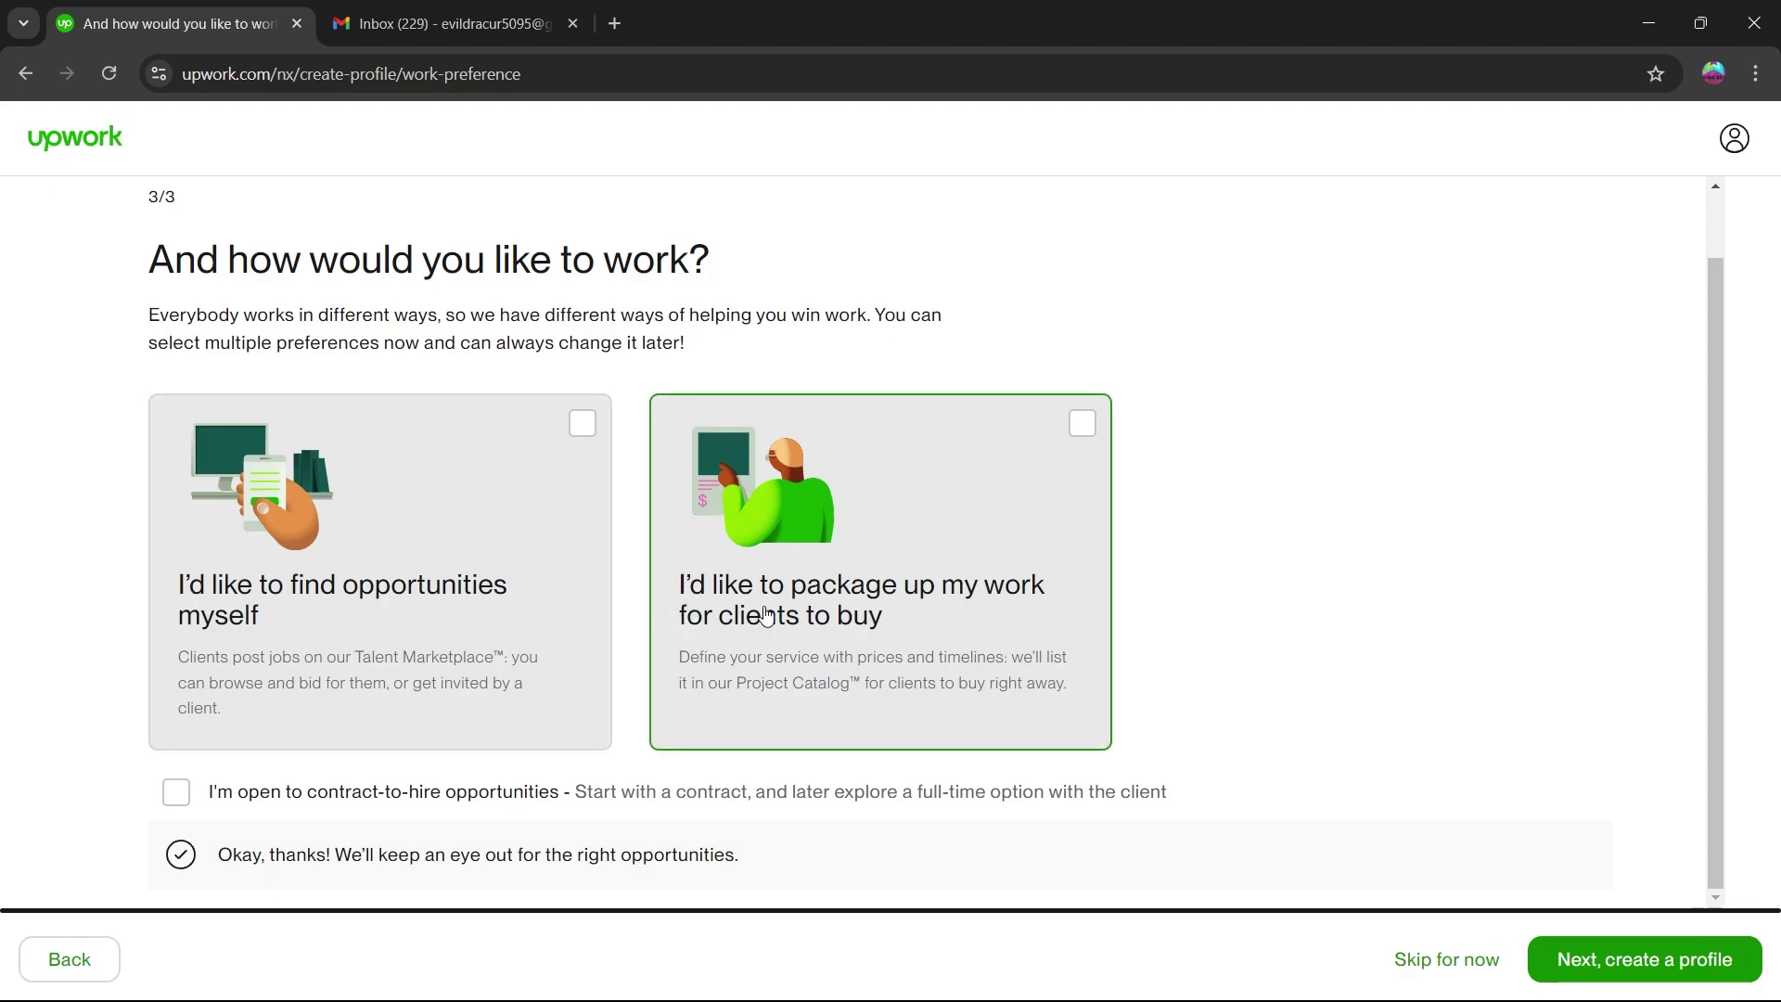
pyautogui.click(582, 424)
pyautogui.click(1081, 426)
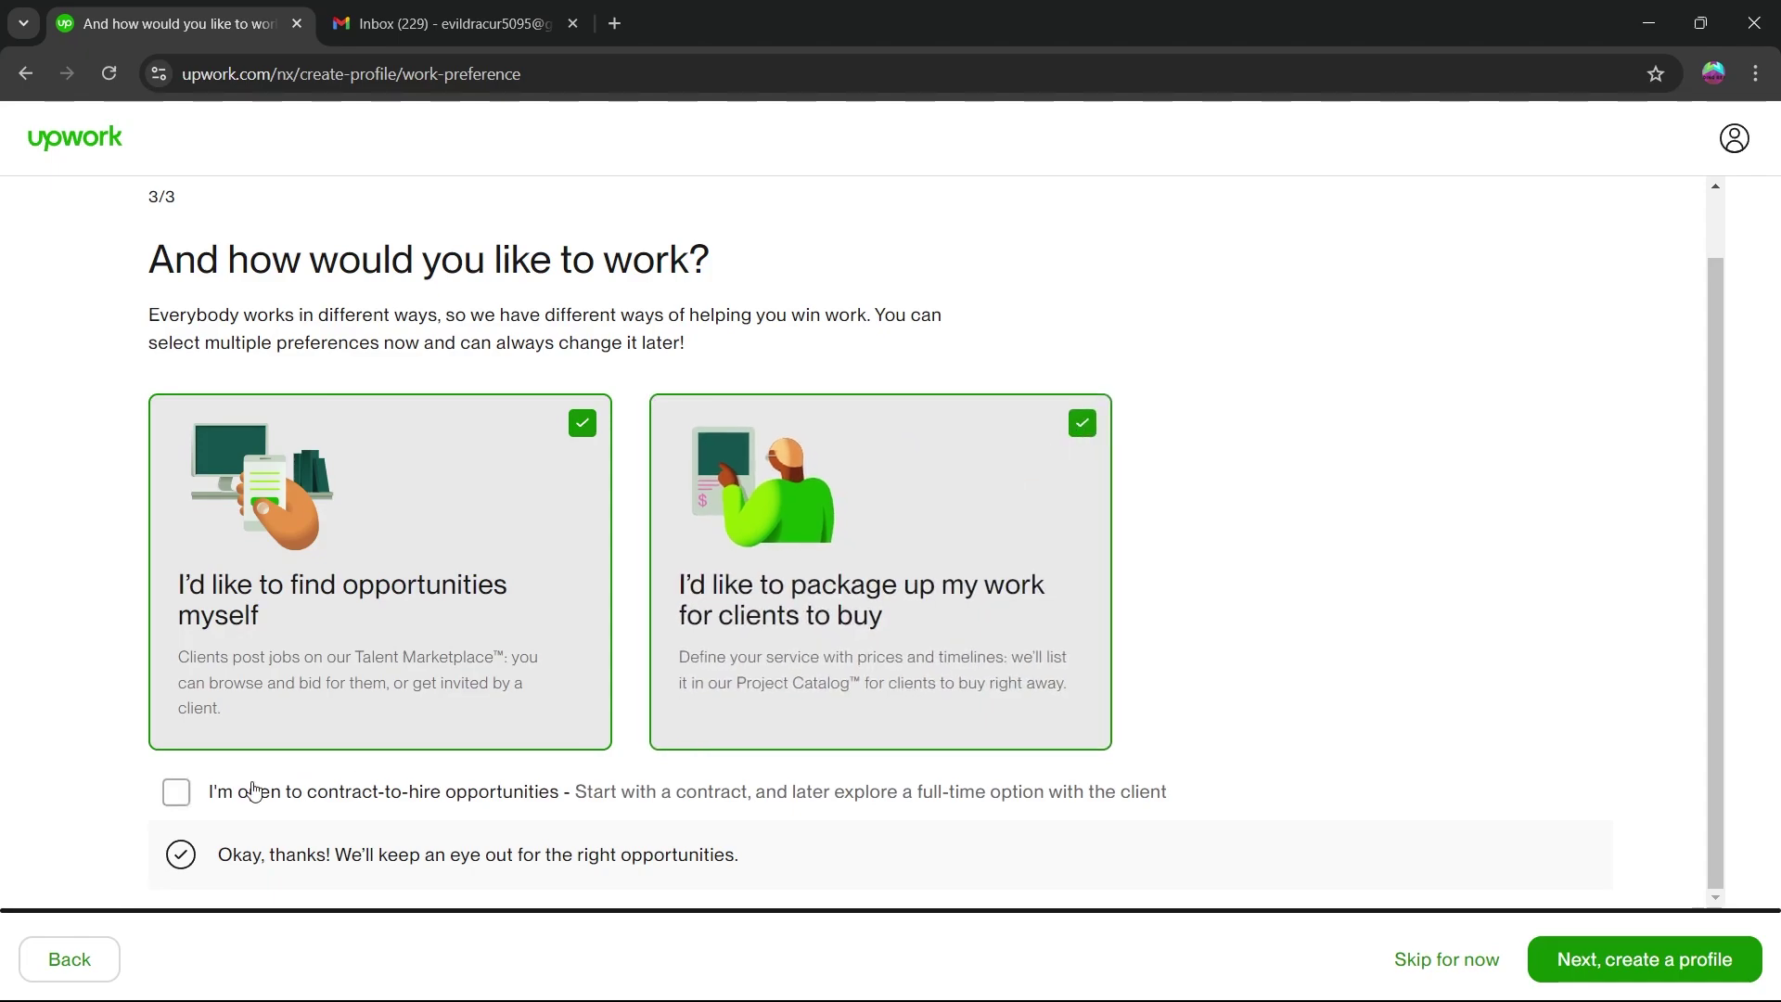
pyautogui.click(176, 794)
pyautogui.click(1638, 968)
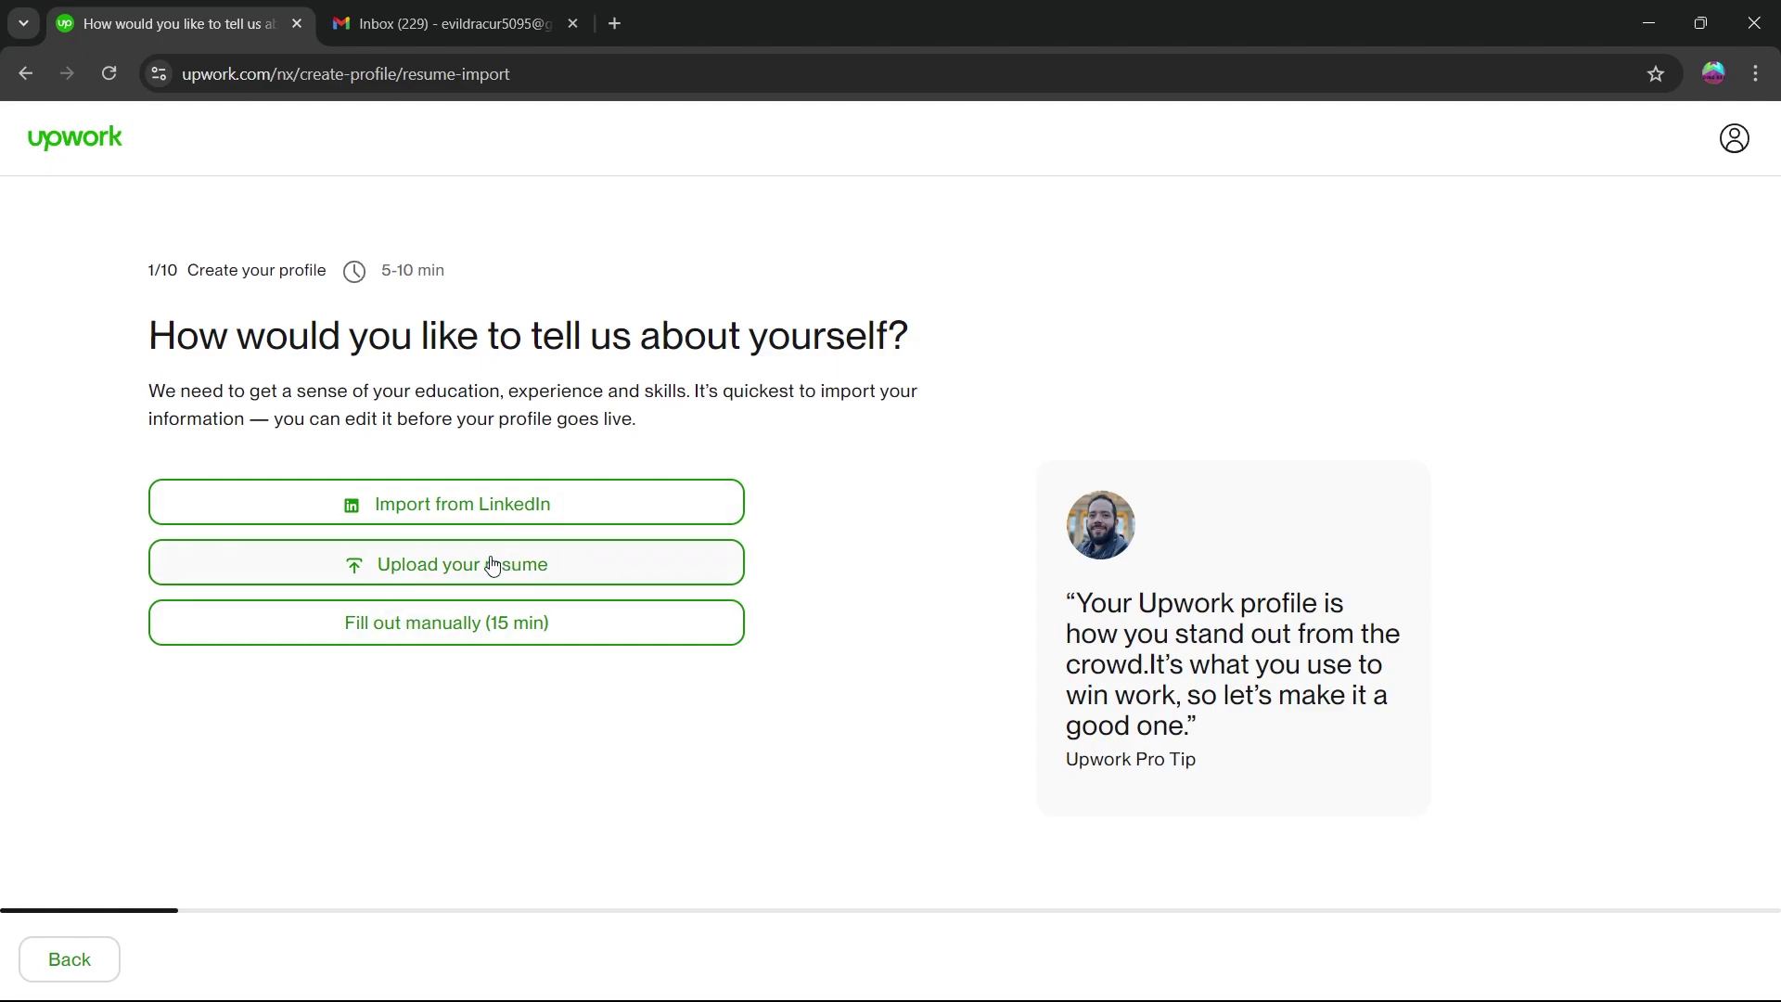
# Fill out manually, pick Design & Creative and tick three specialties including Video & Animation
pyautogui.click(466, 626)
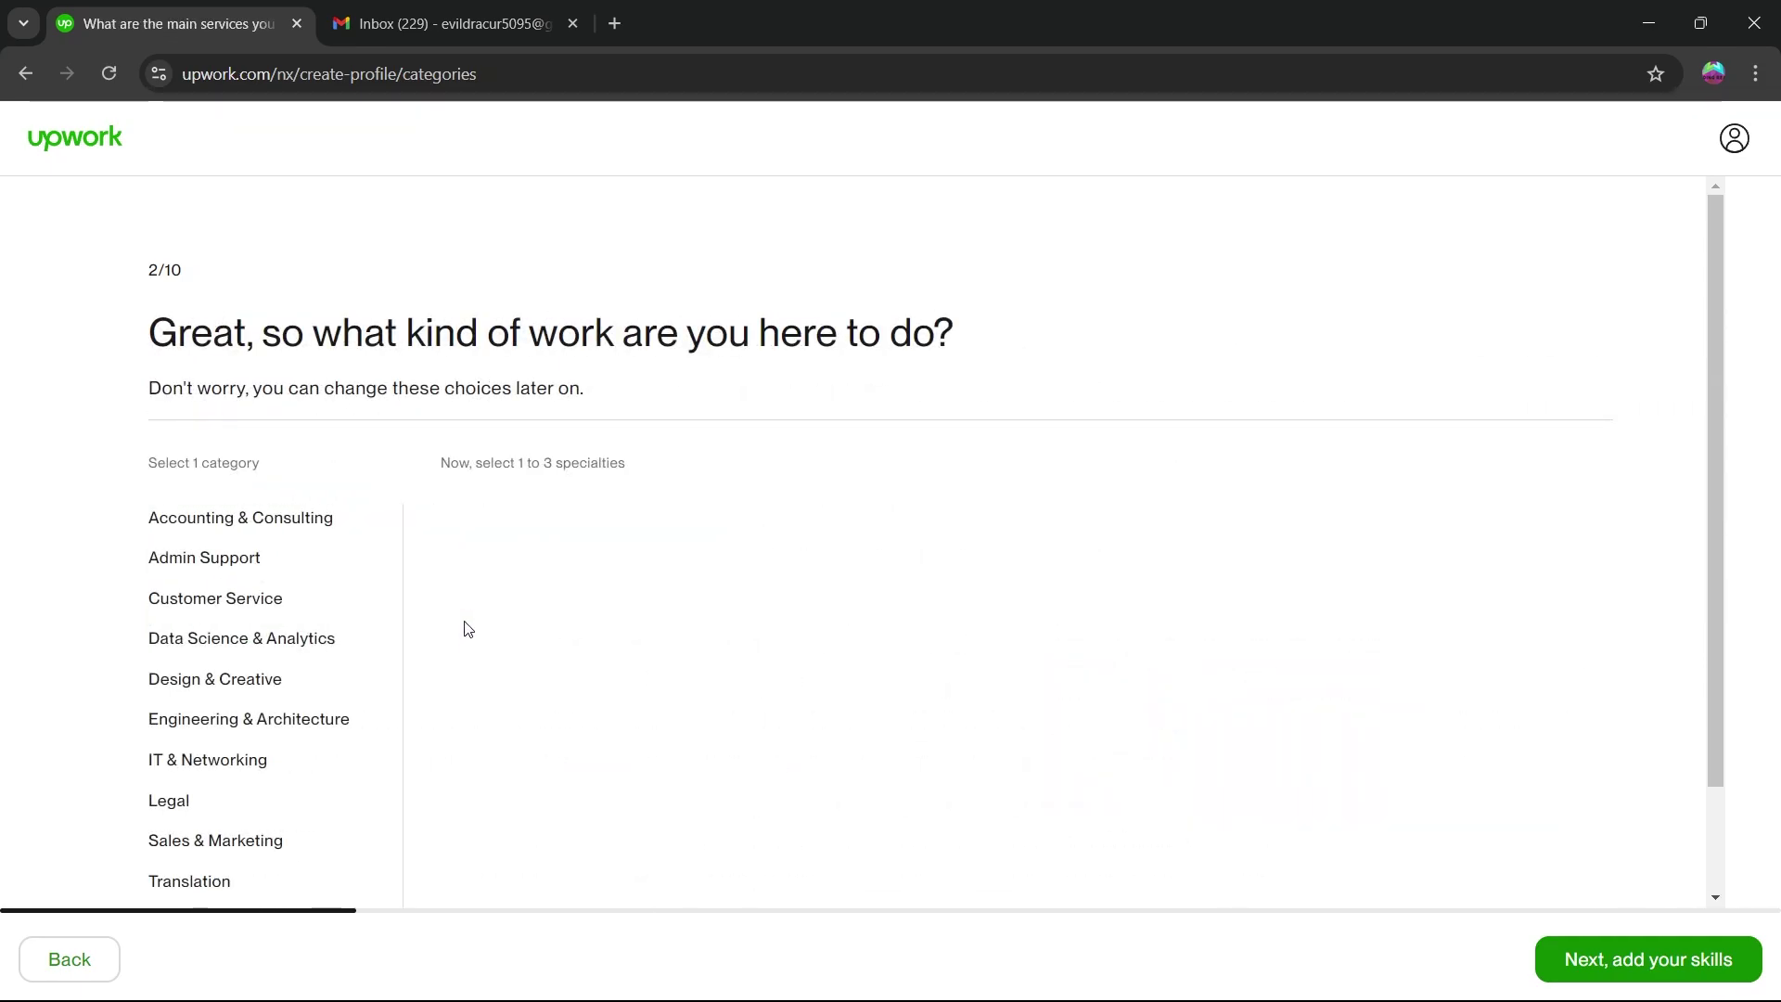
pyautogui.scroll(-1, 219, 335)
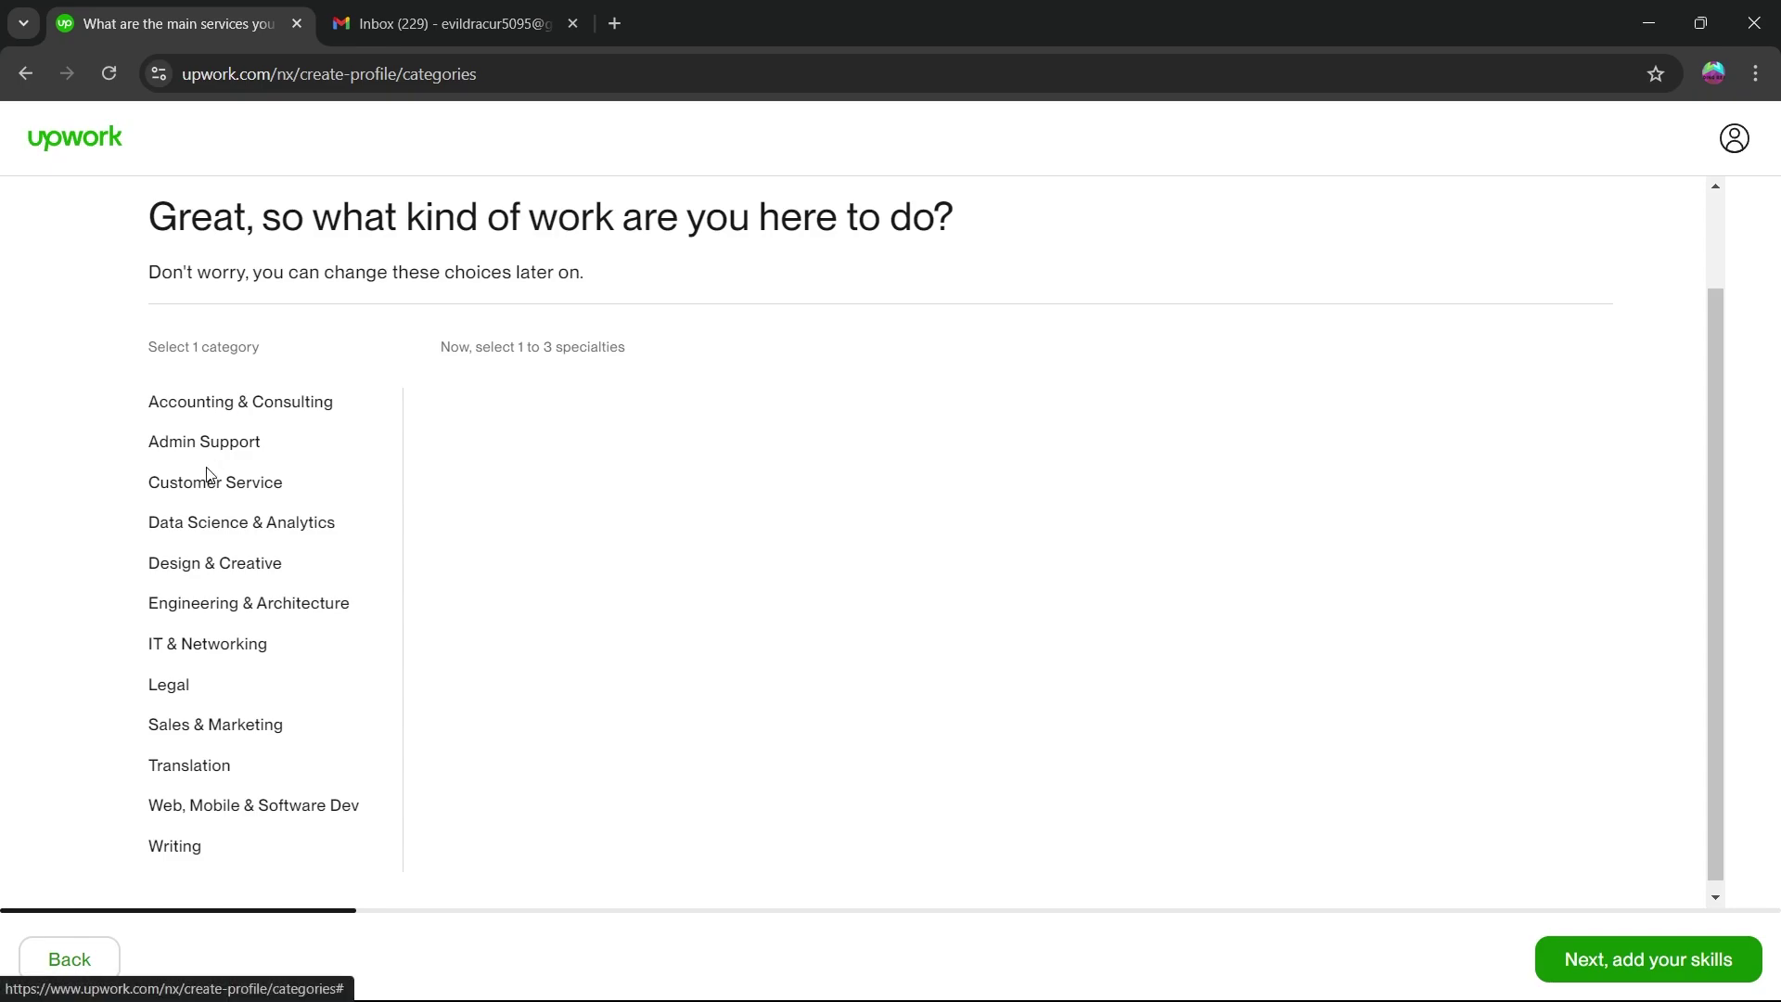
pyautogui.click(207, 564)
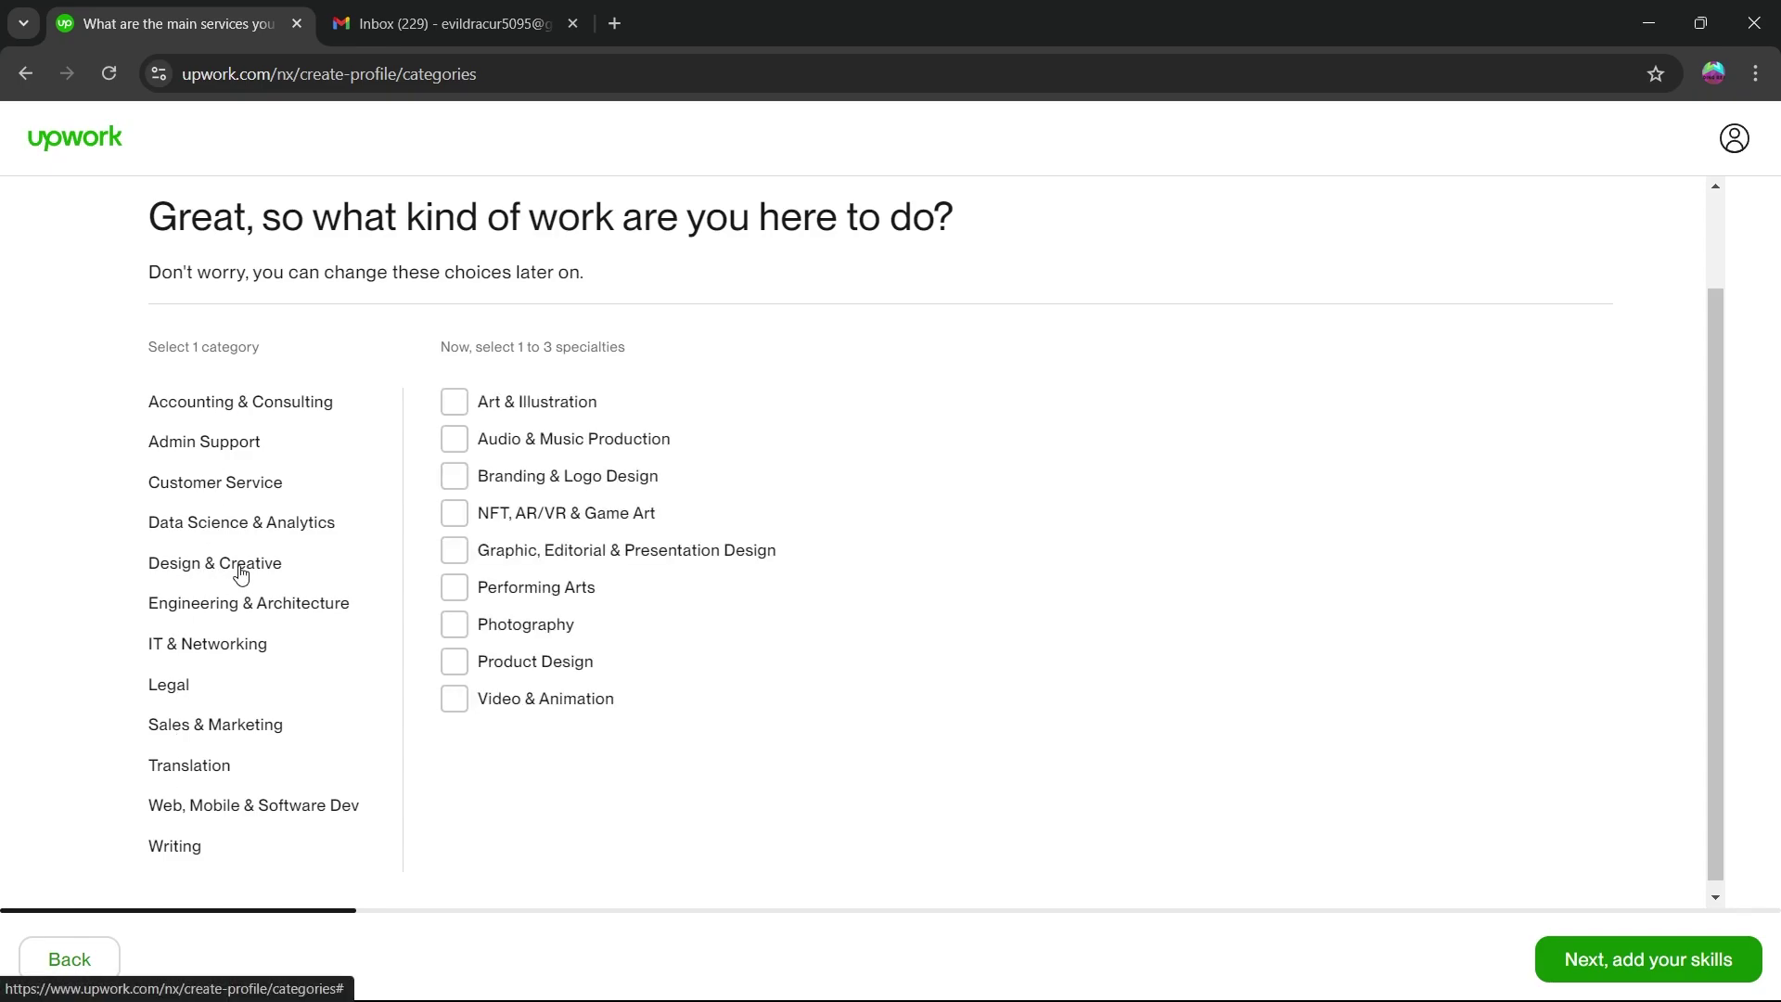
pyautogui.click(454, 402)
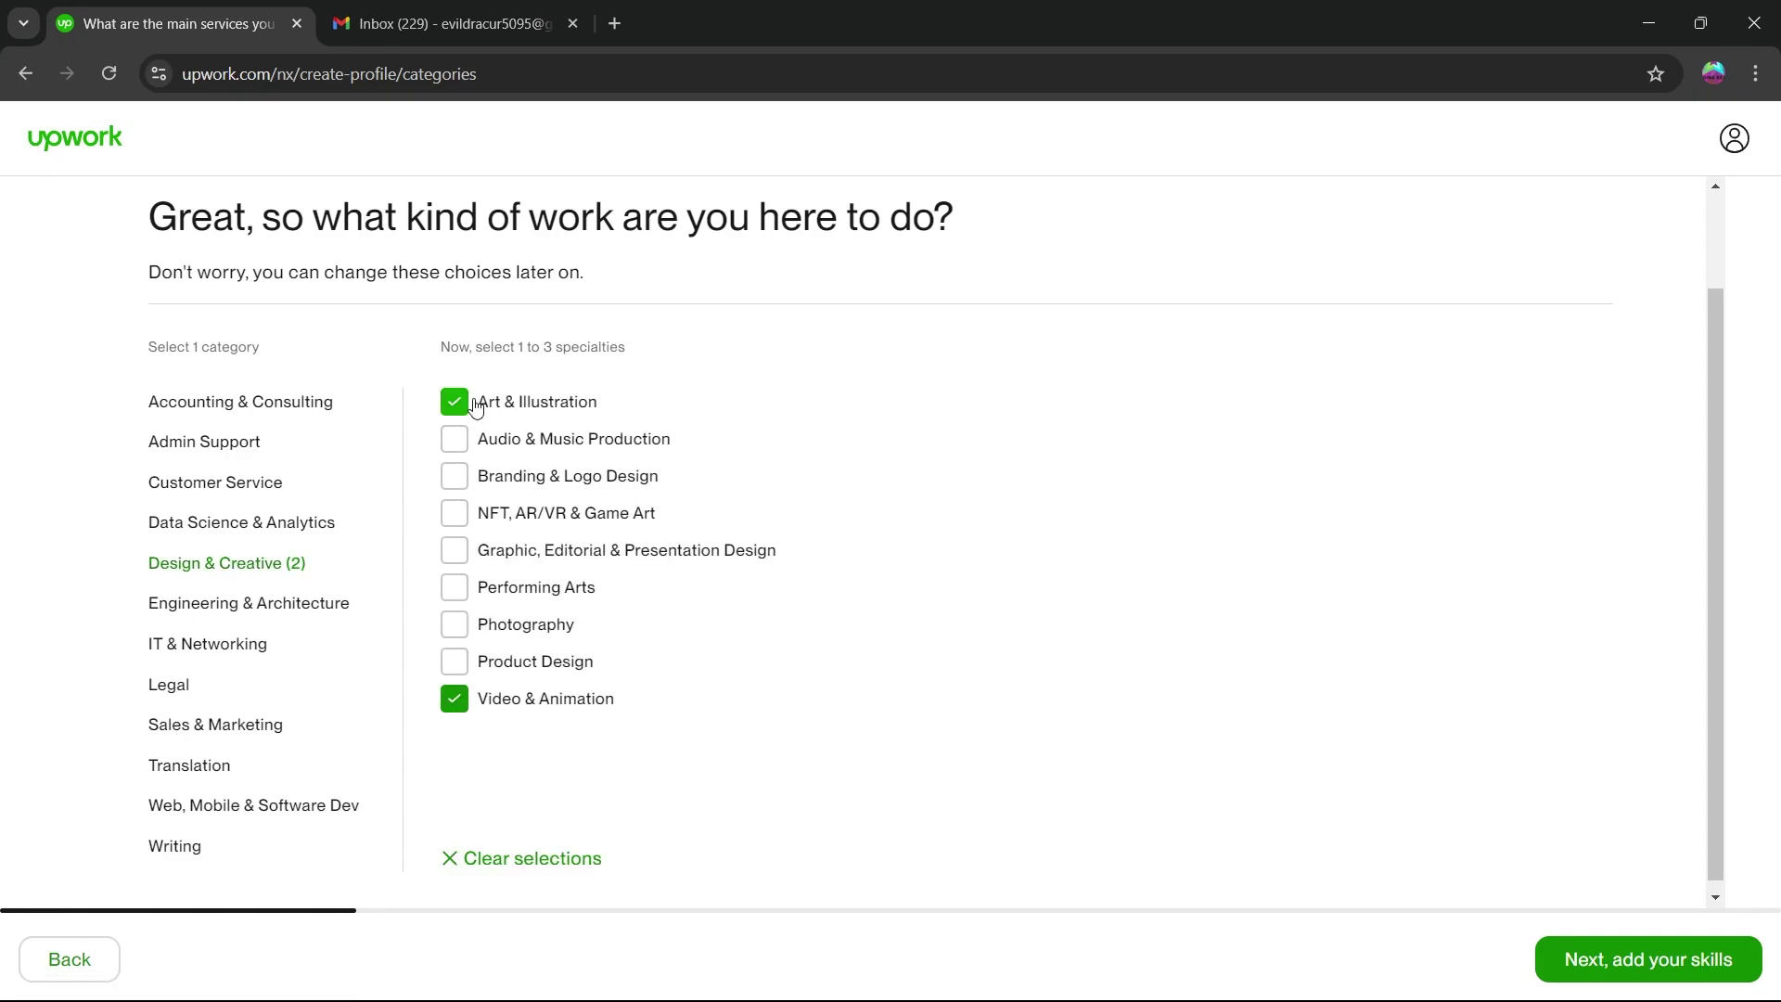
pyautogui.click(454, 624)
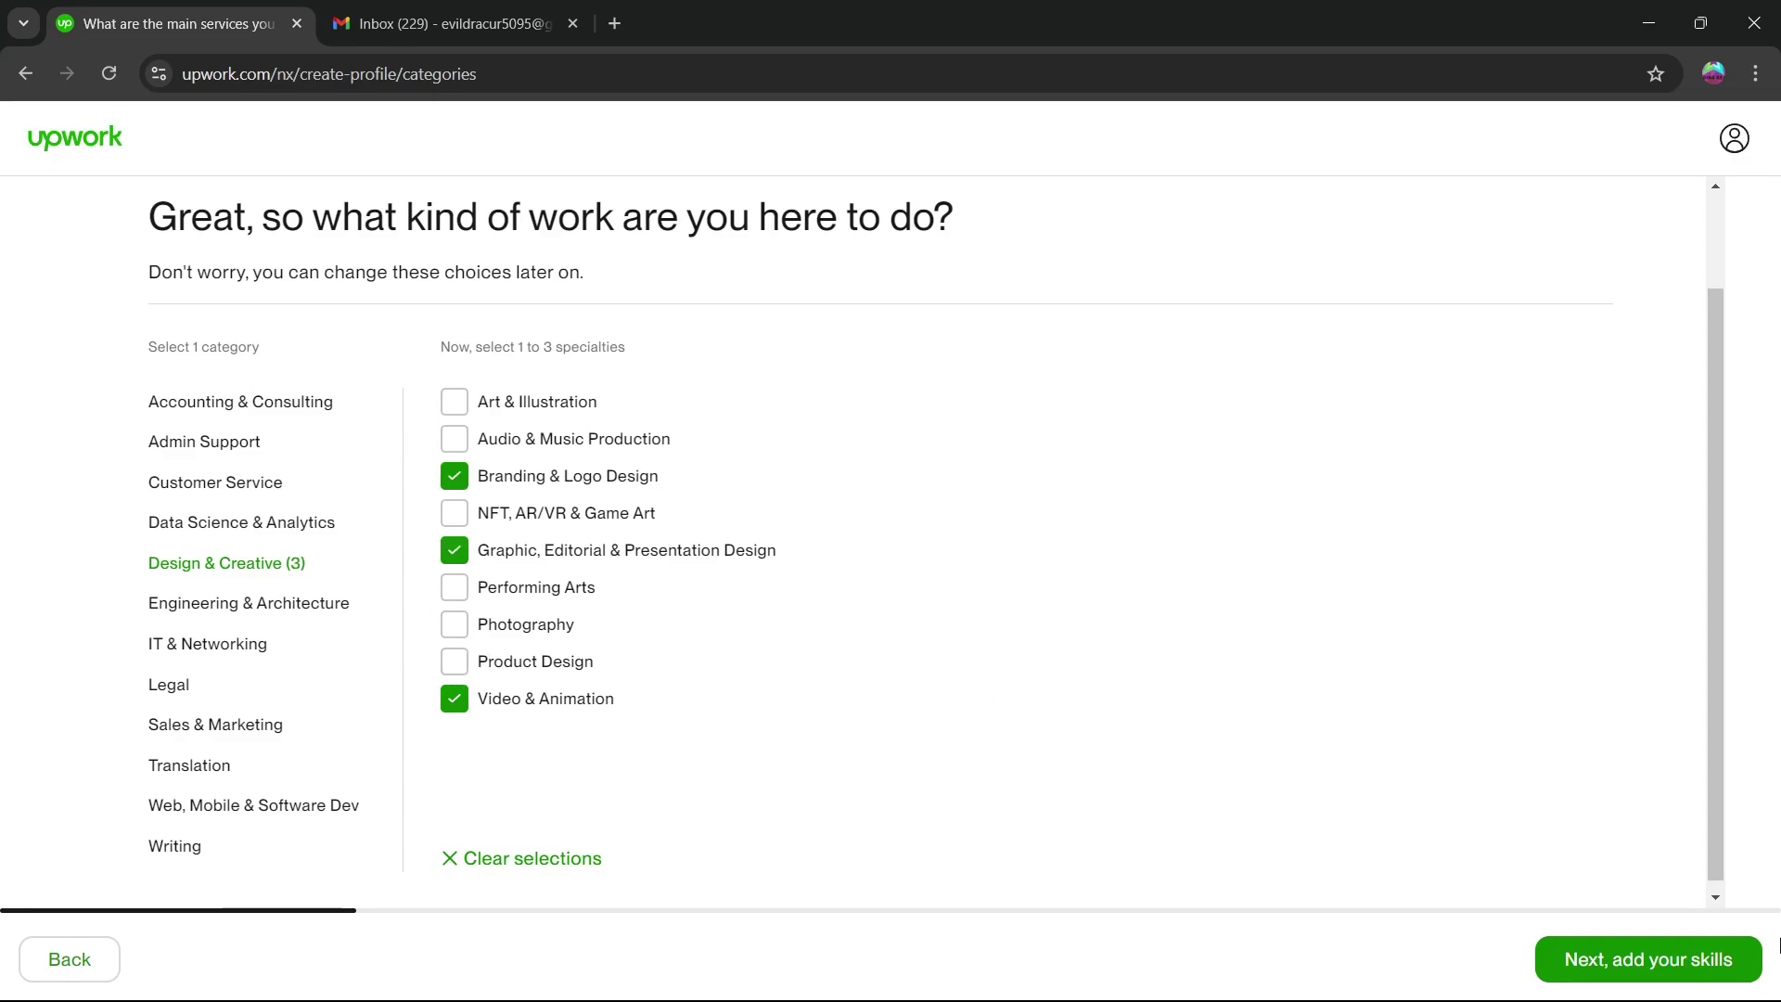
pyautogui.click(1668, 959)
# Add Video Editing & Production, Audio & Music Software and Brand Consulting skills, then title 'Editor and Producer'
pyautogui.click(273, 580)
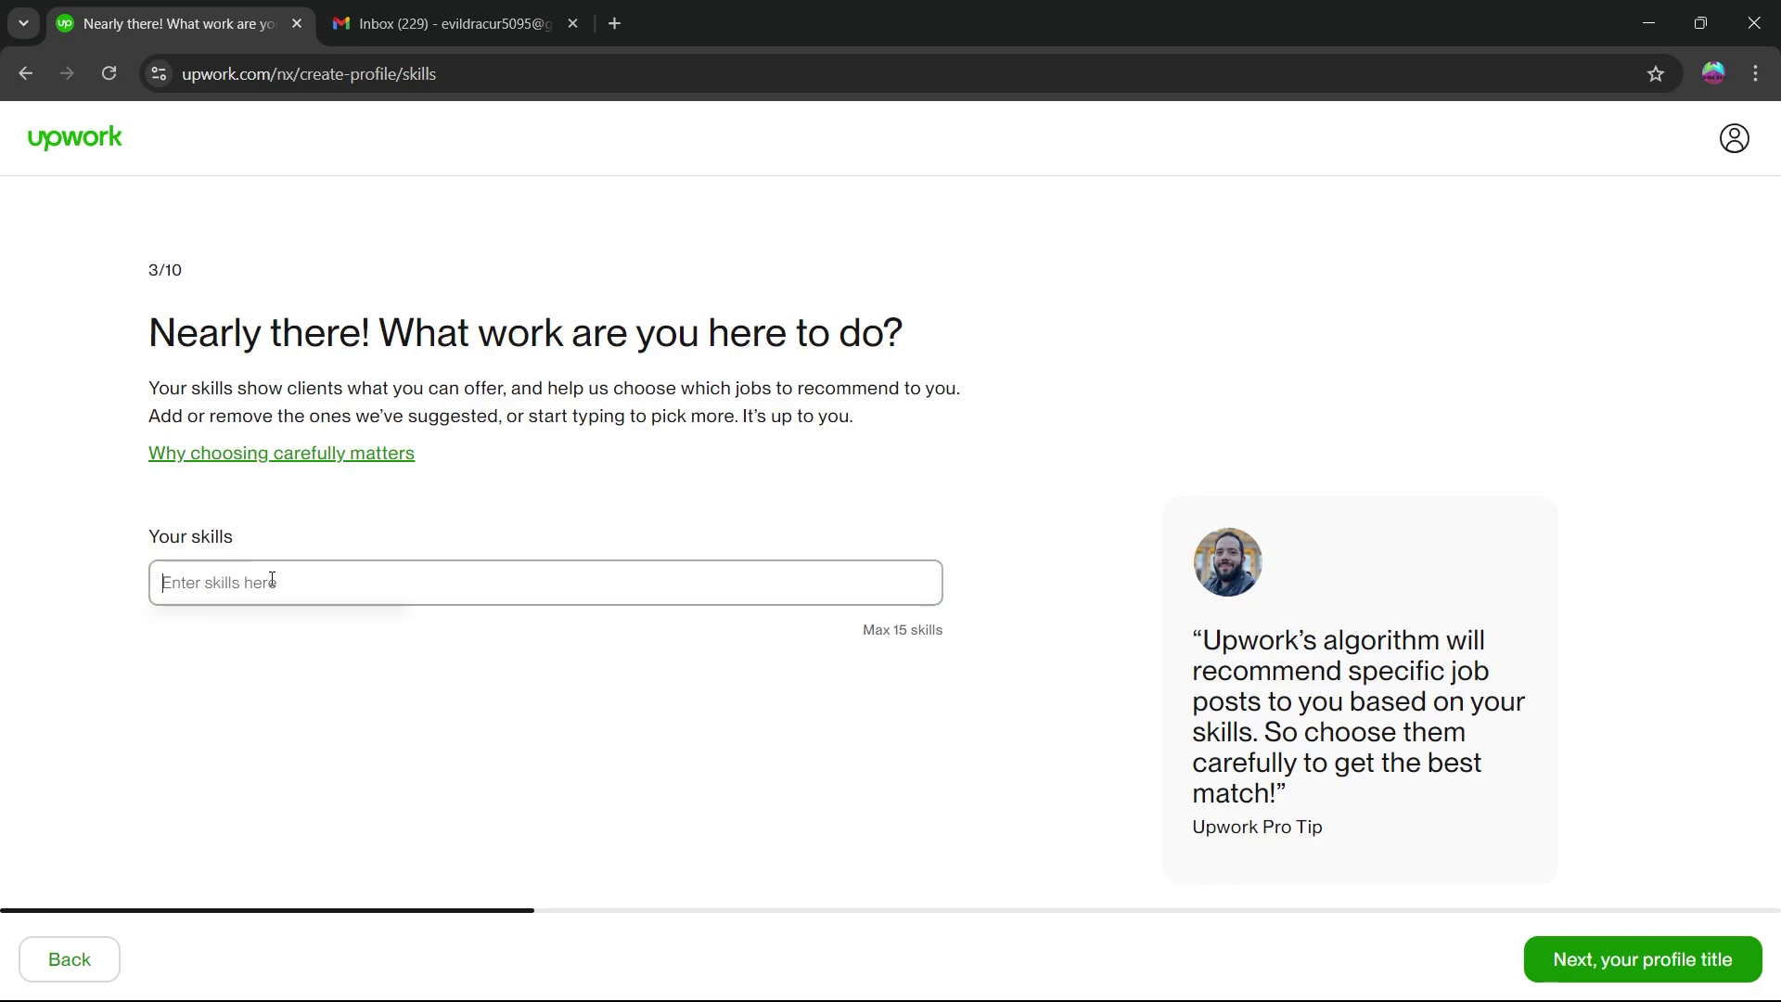
pyautogui.write('Video')
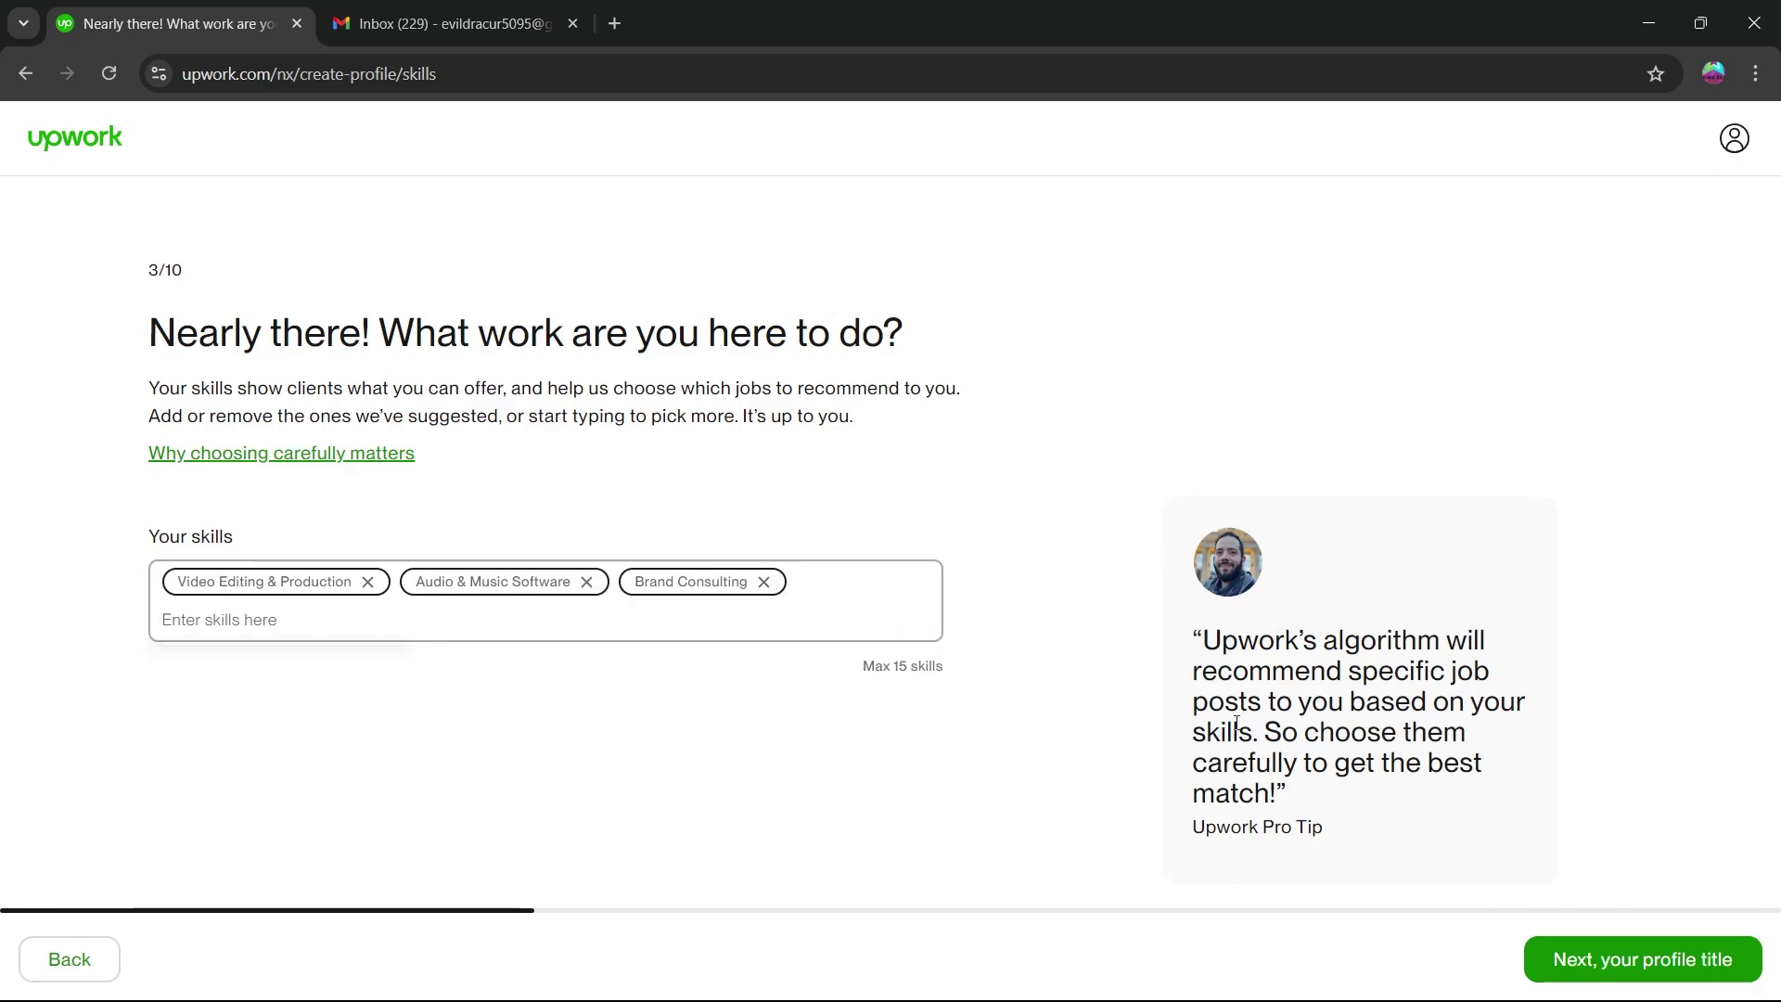
pyautogui.click(1668, 960)
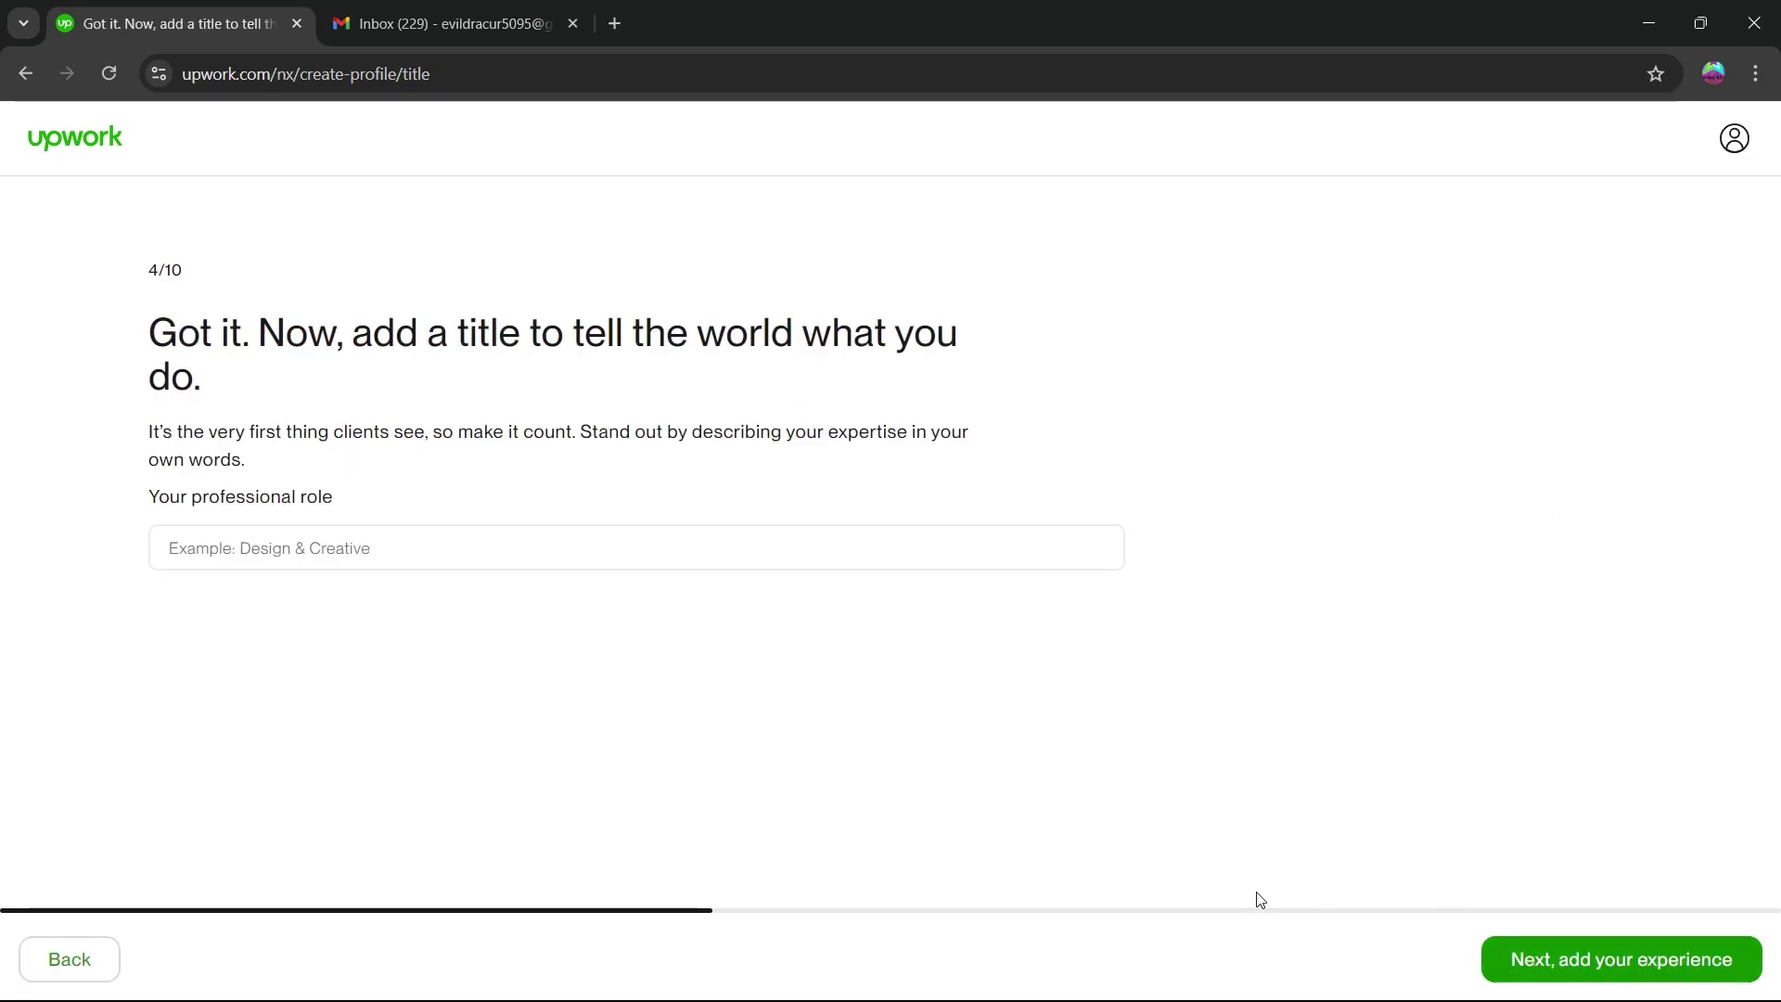
pyautogui.click(337, 551)
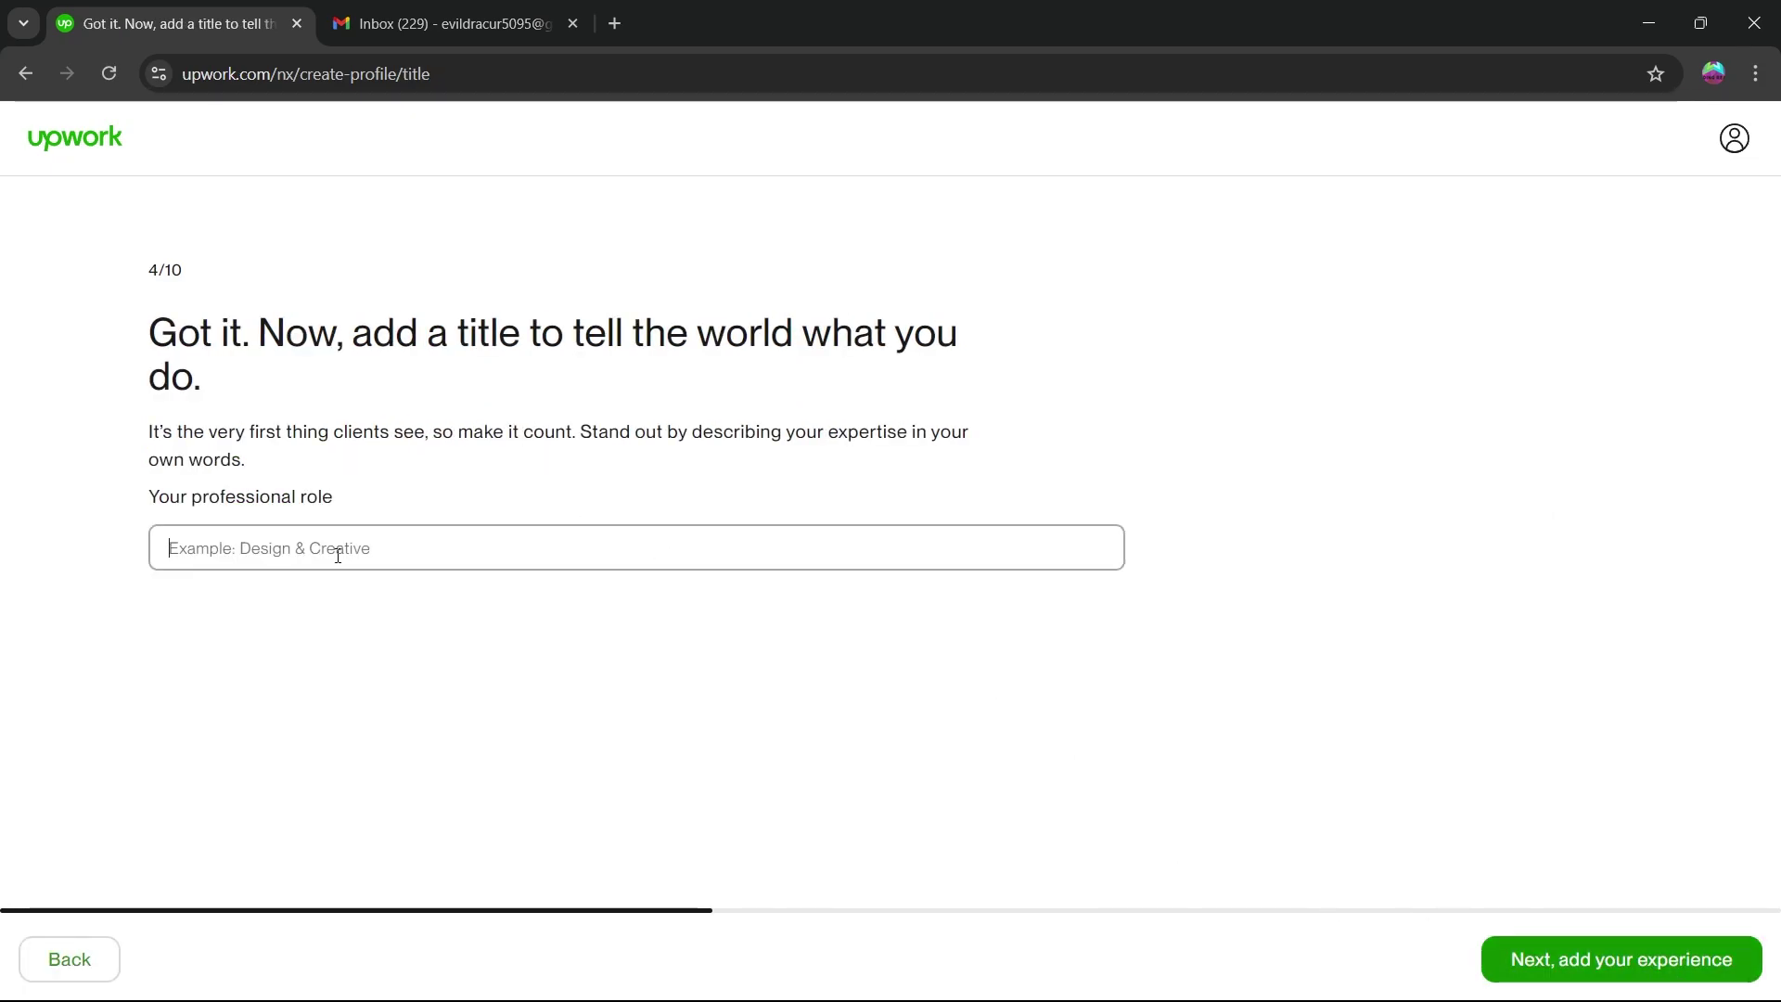
pyautogui.write('Editor and Producer')
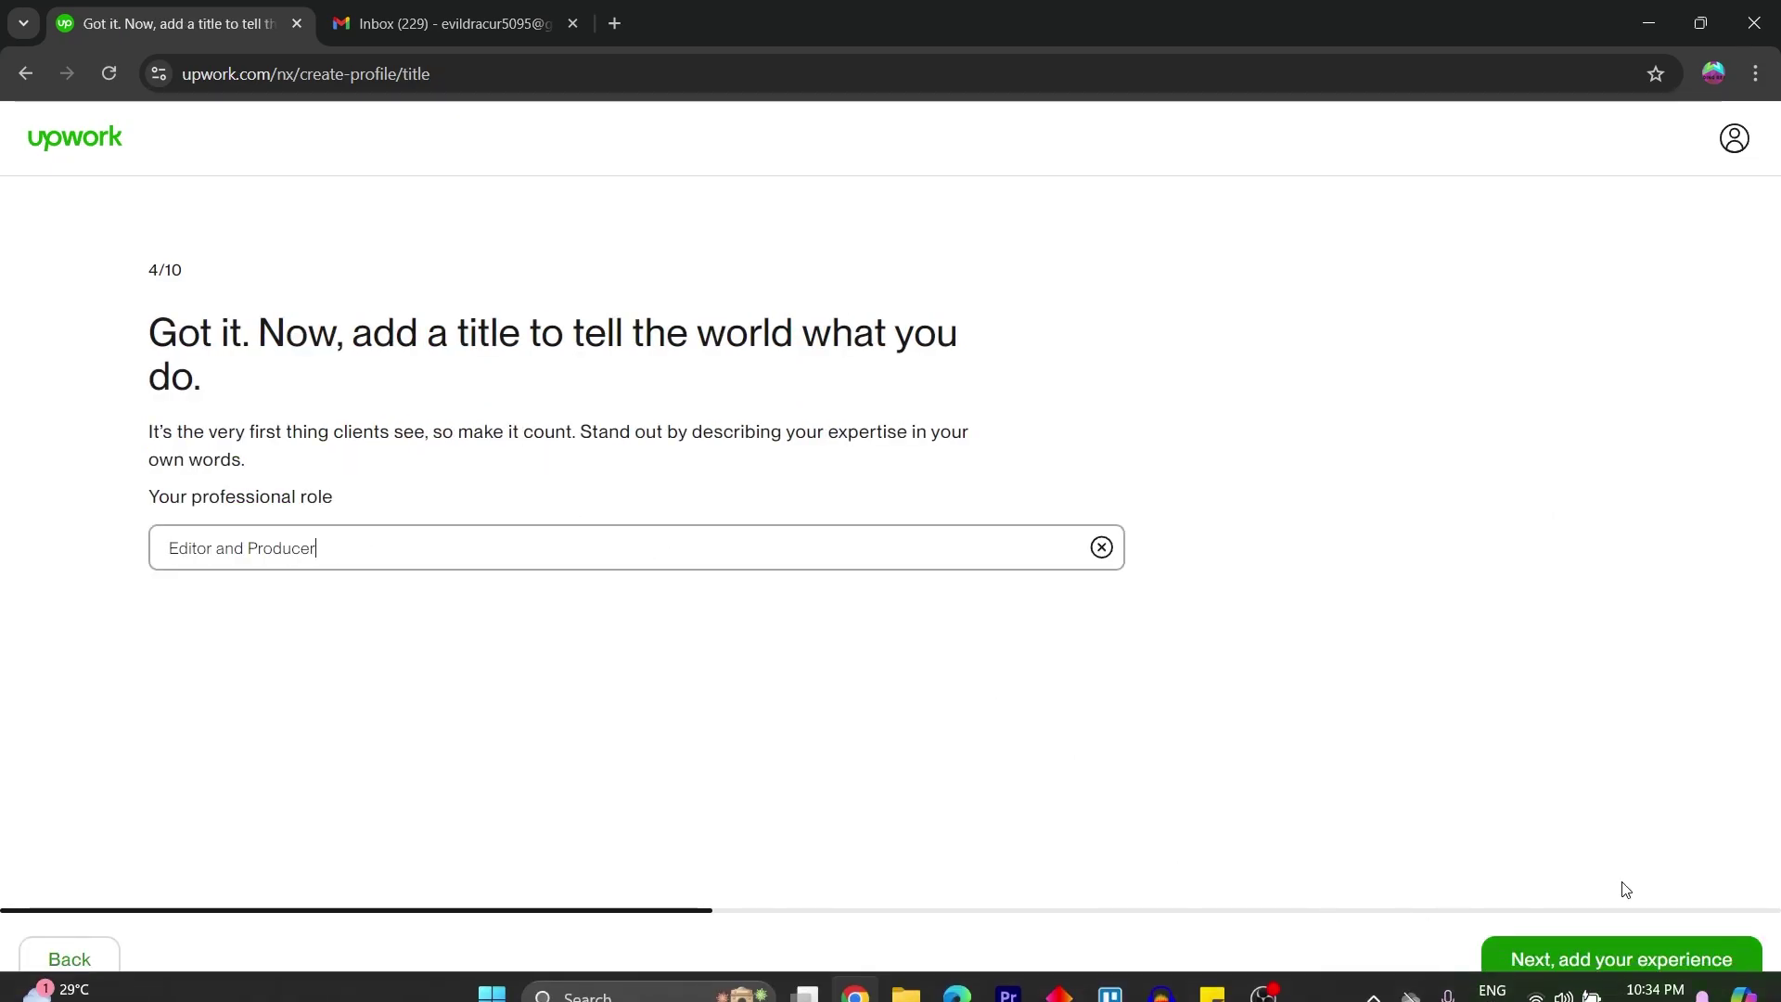
pyautogui.click(1622, 959)
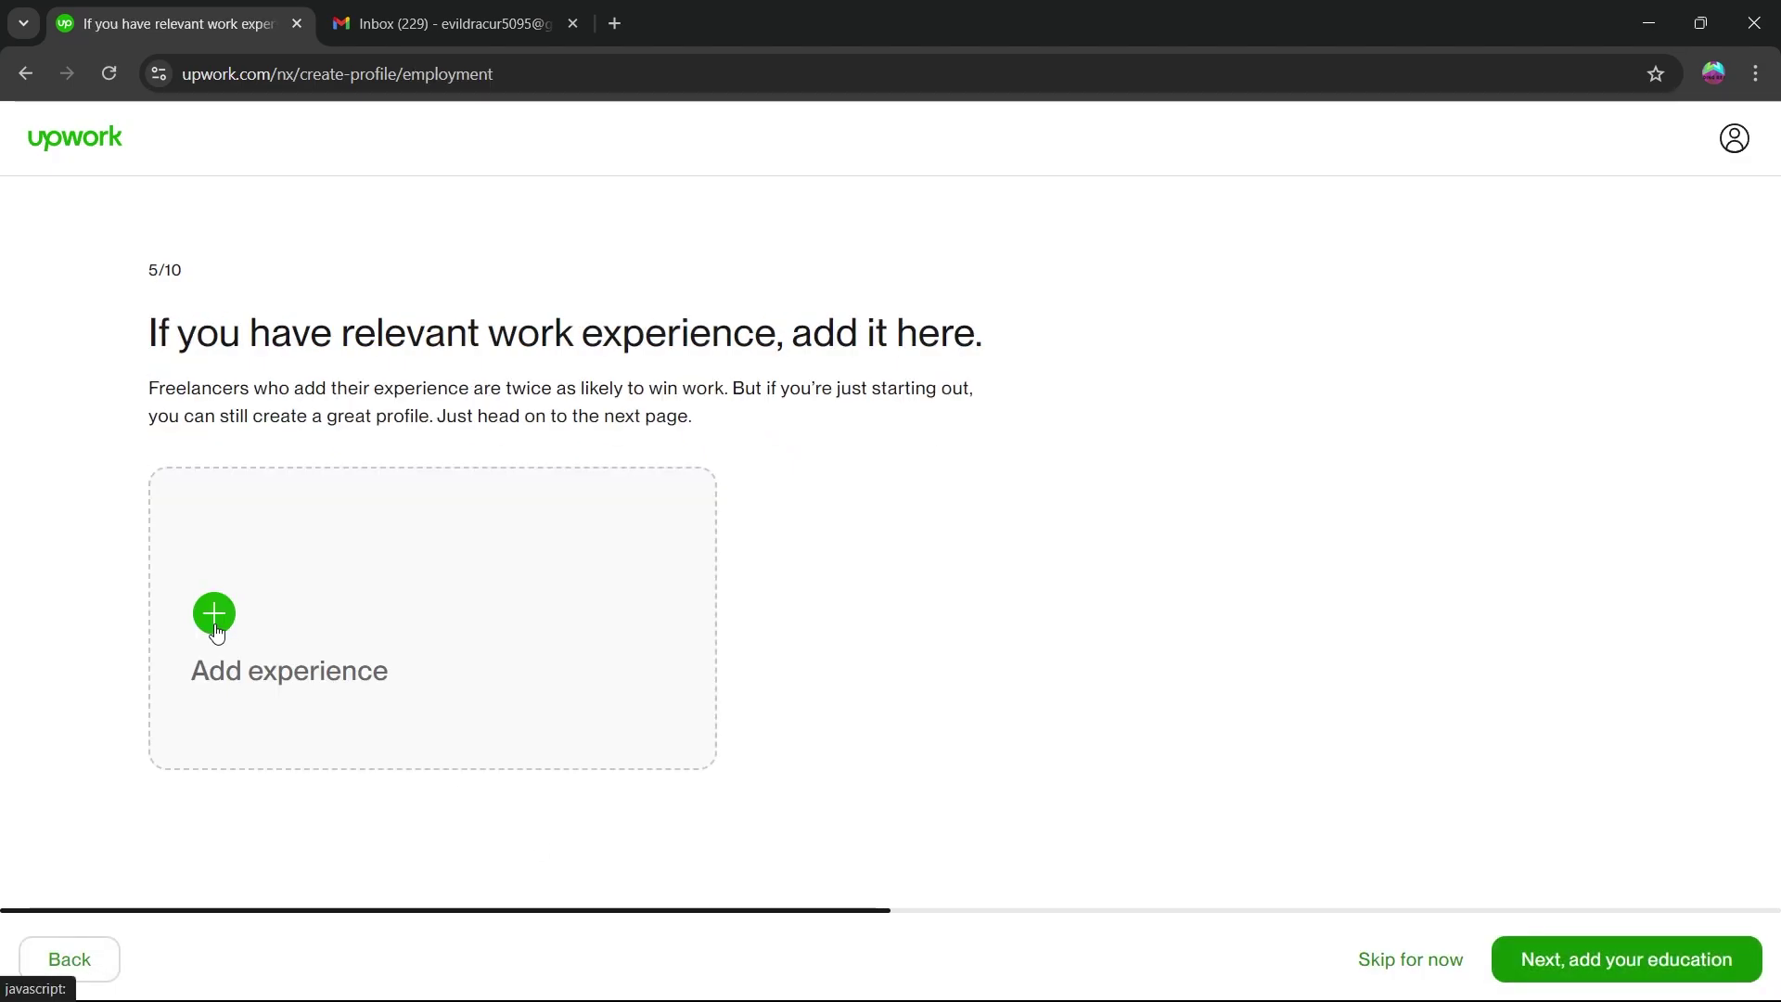
# Save a Video editor role at Weavemedia, London, India, February 2022 to April 2024
pyautogui.click(215, 620)
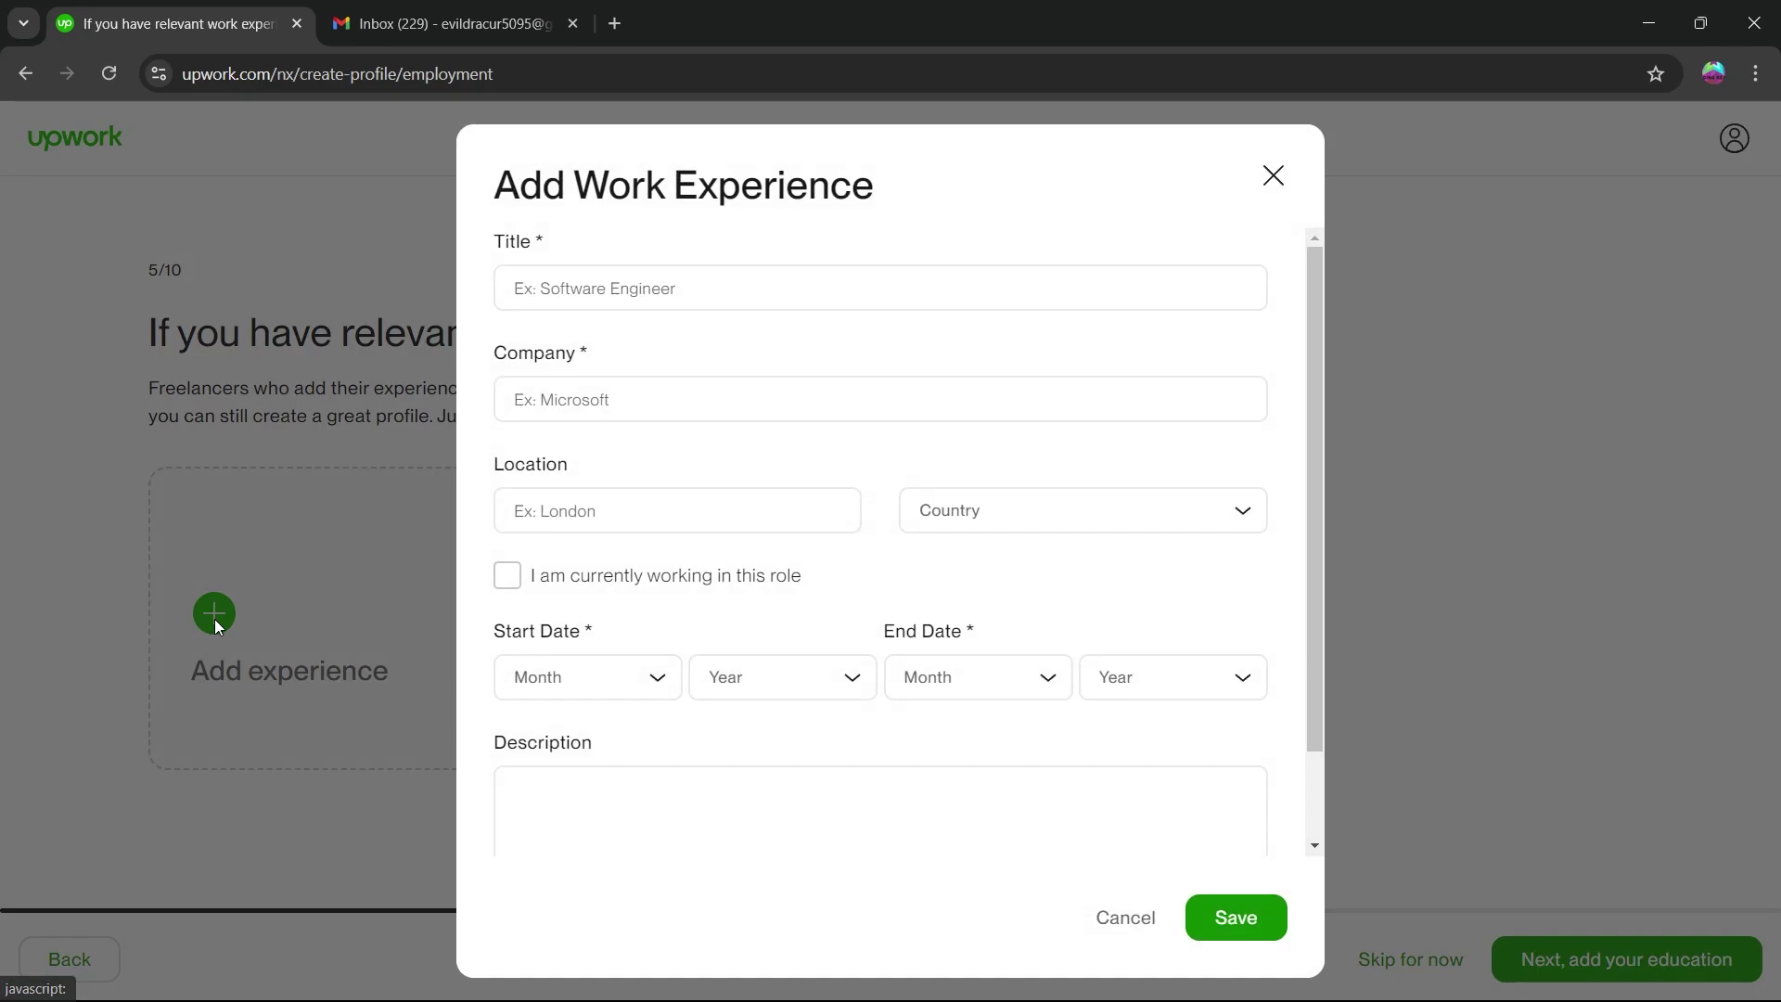
pyautogui.click(675, 285)
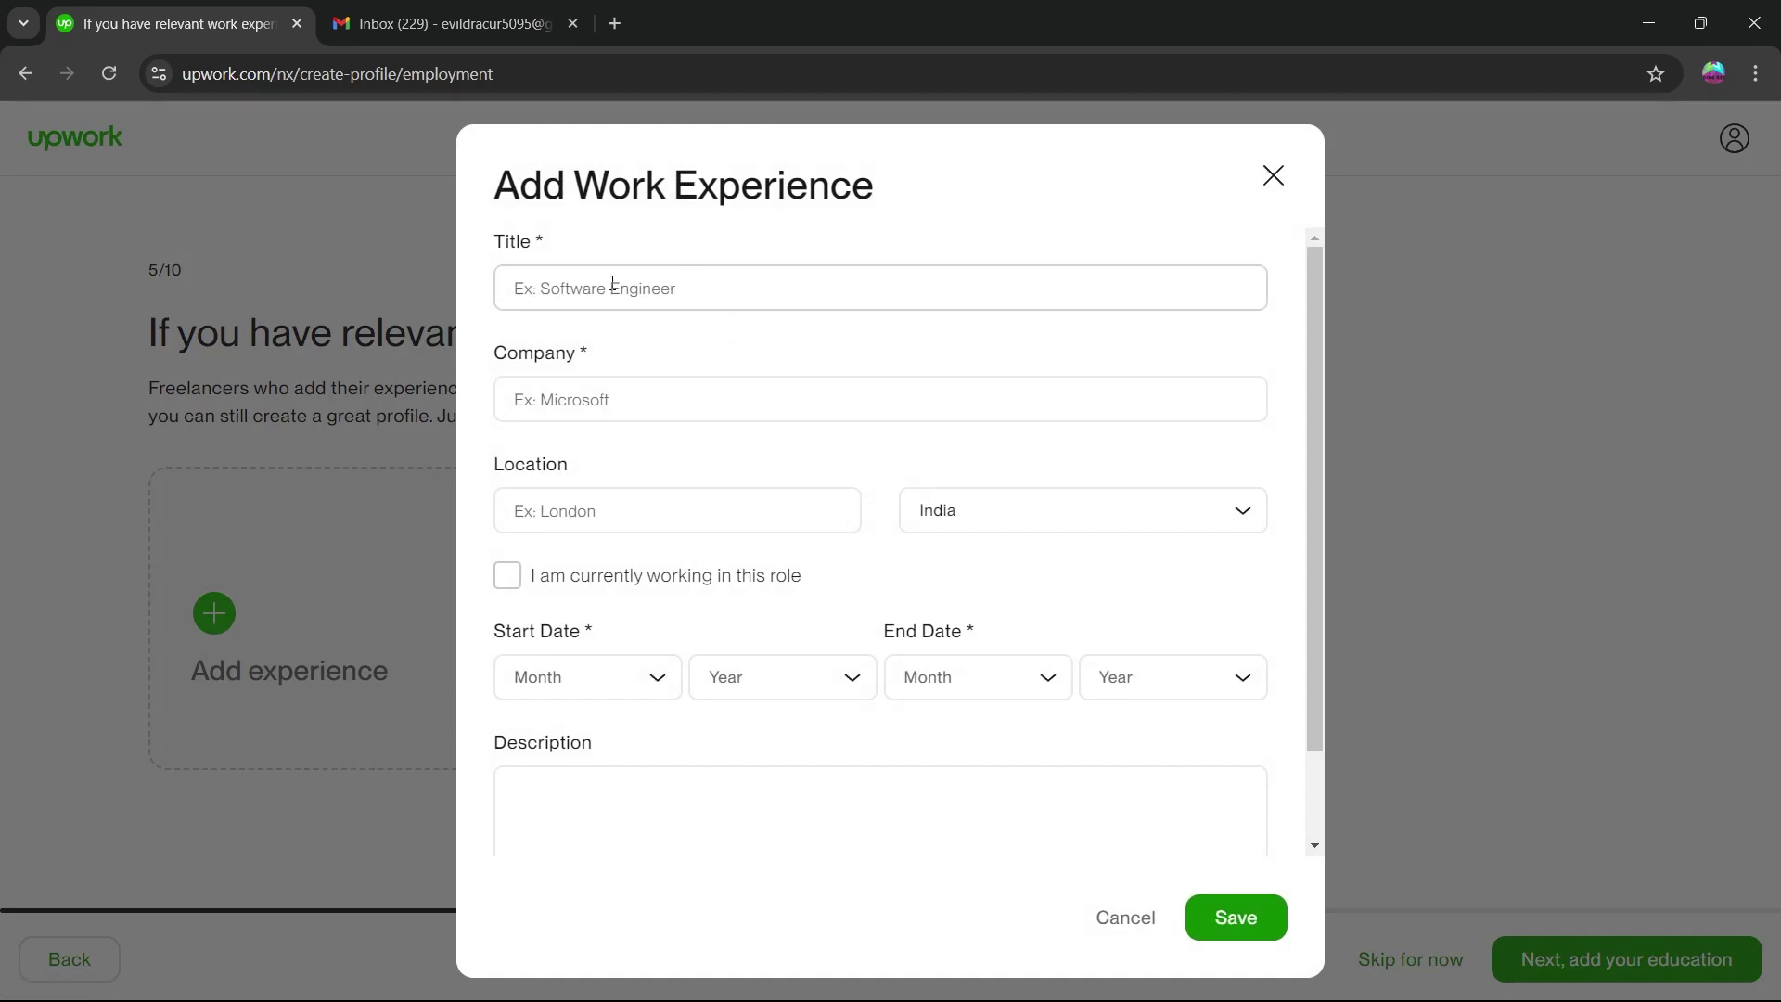
pyautogui.click(625, 400)
pyautogui.click(640, 509)
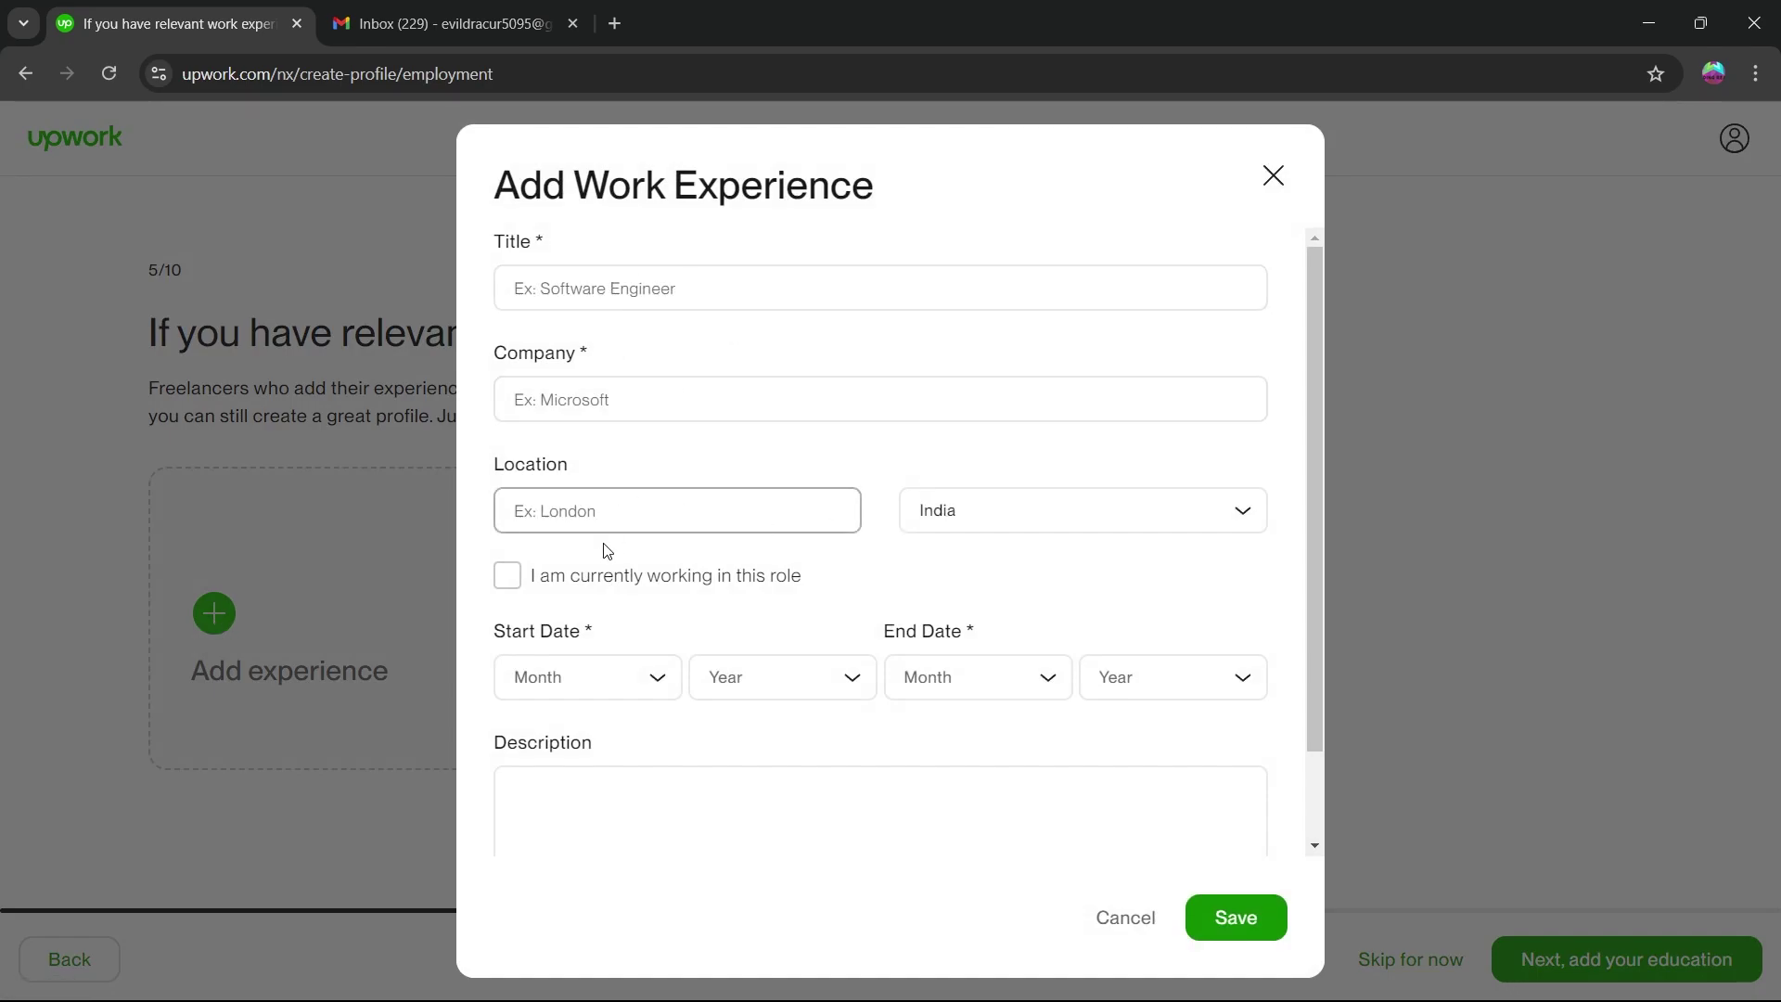
pyautogui.scroll(-1, 604, 550)
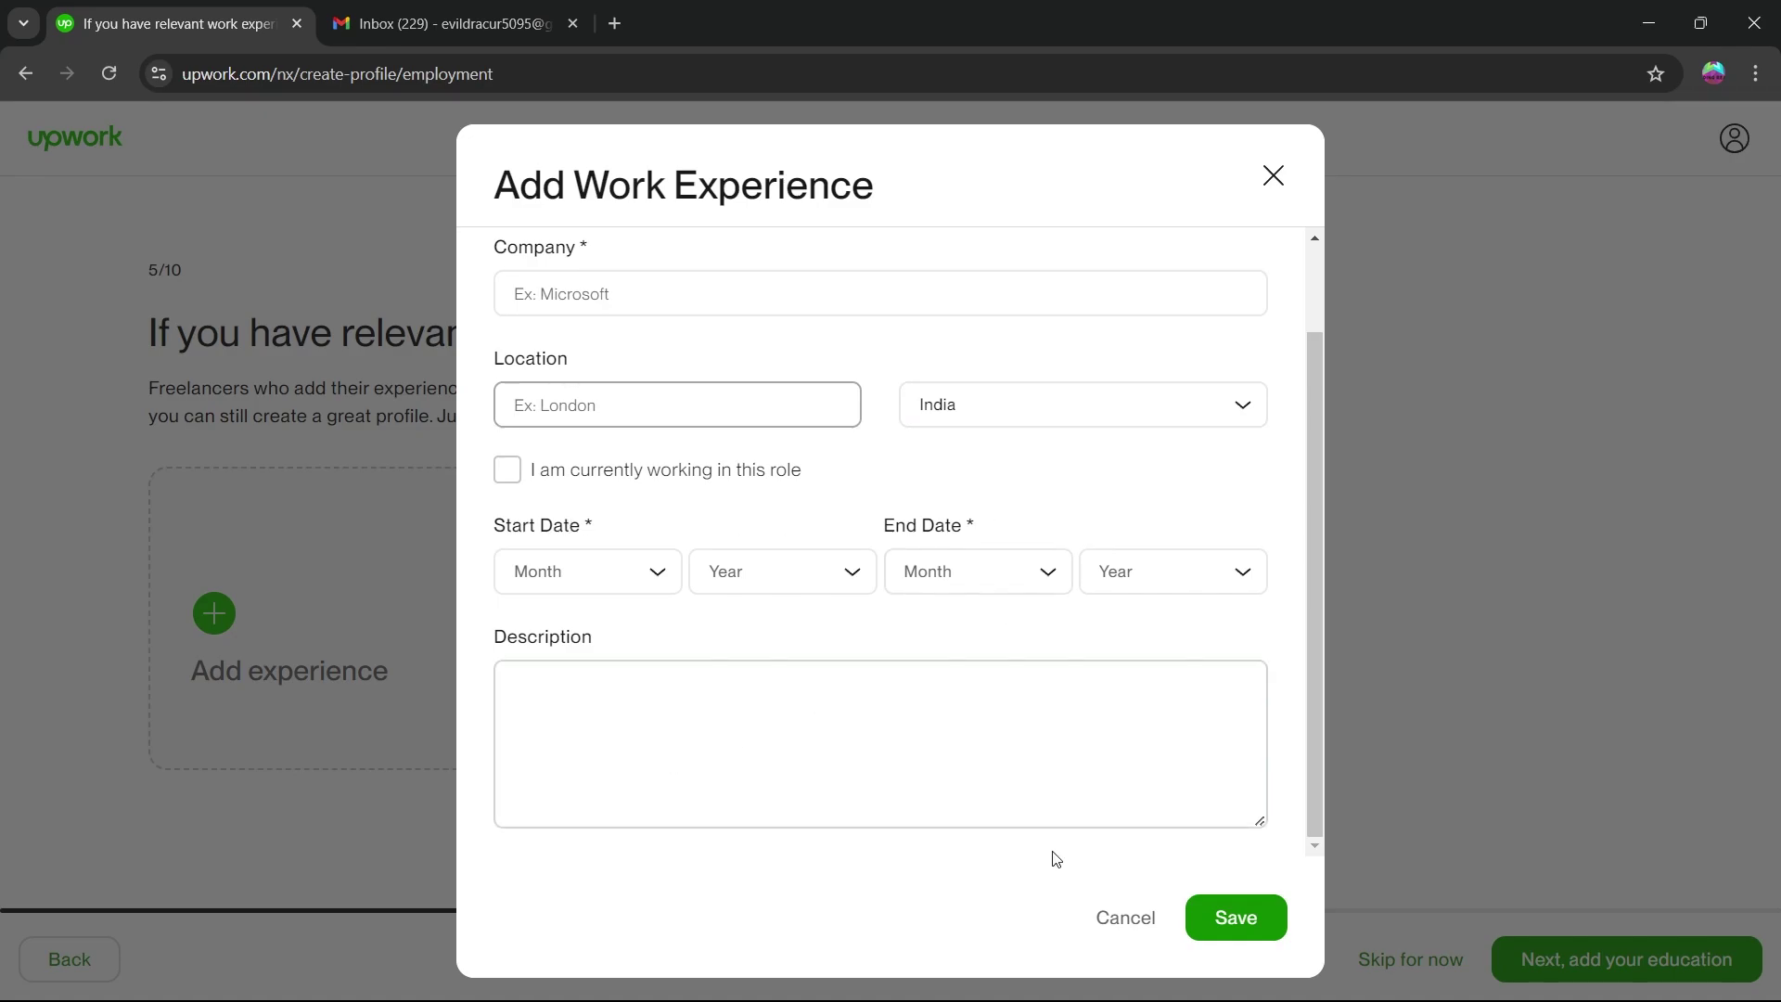
pyautogui.click(1128, 918)
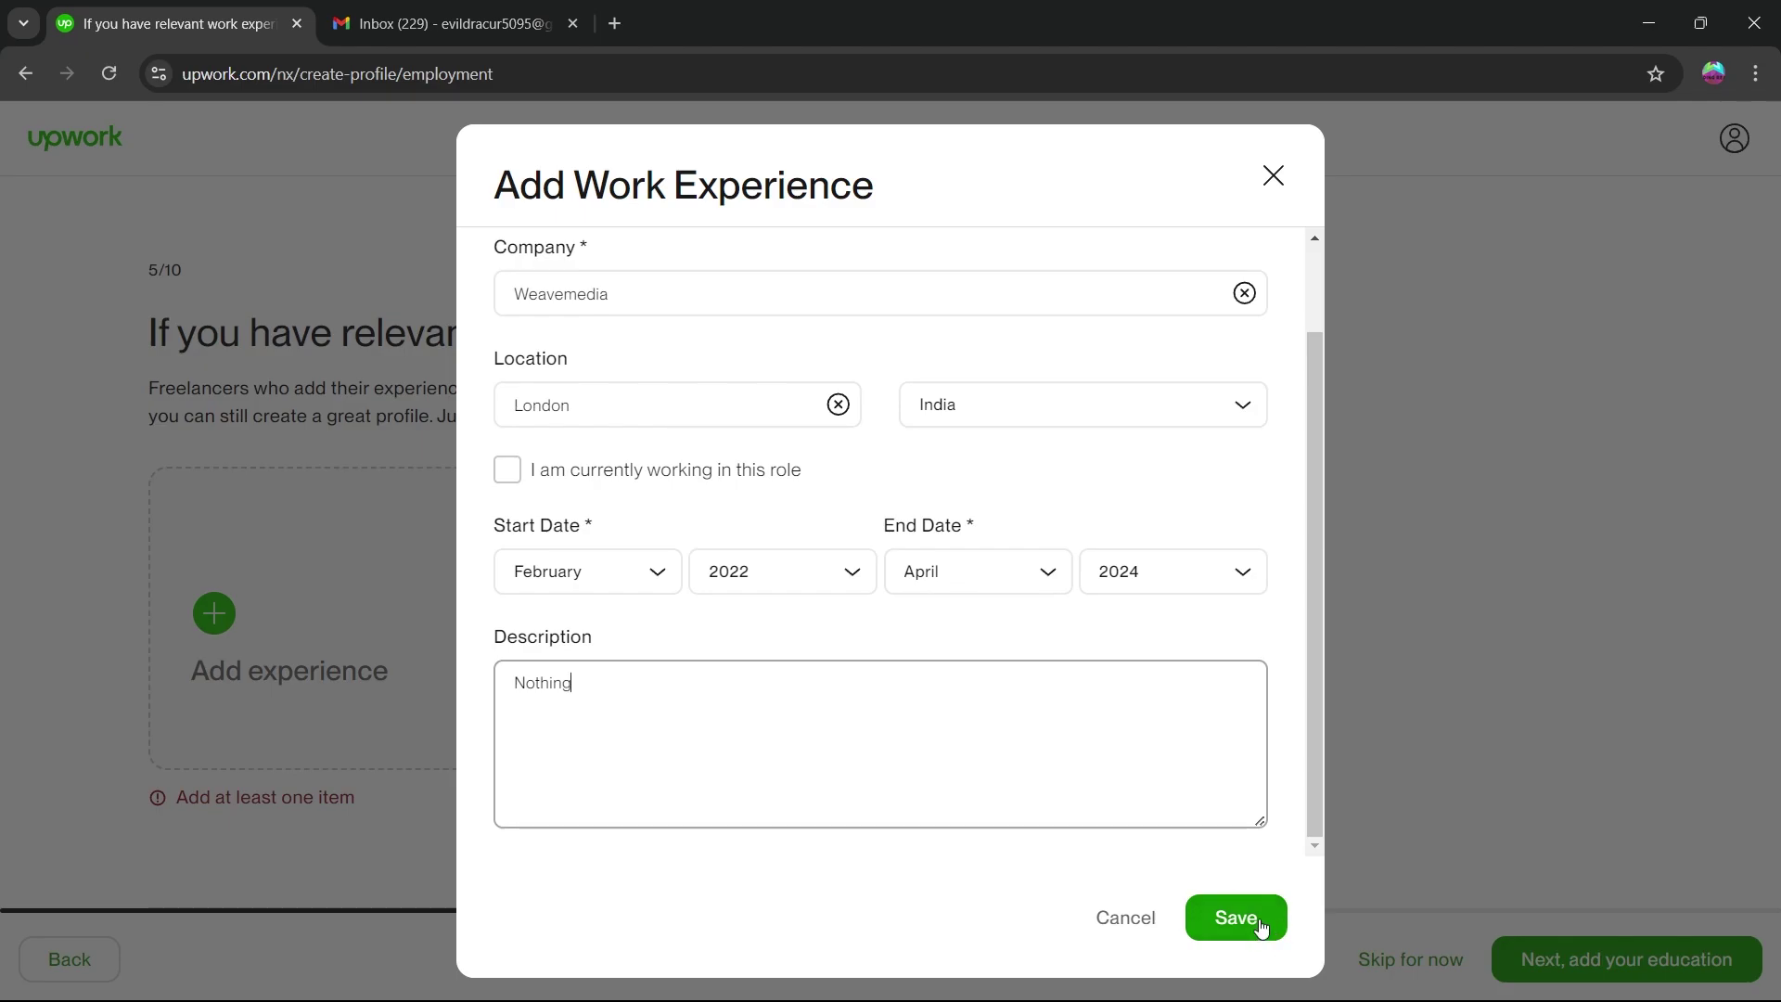
pyautogui.click(1261, 926)
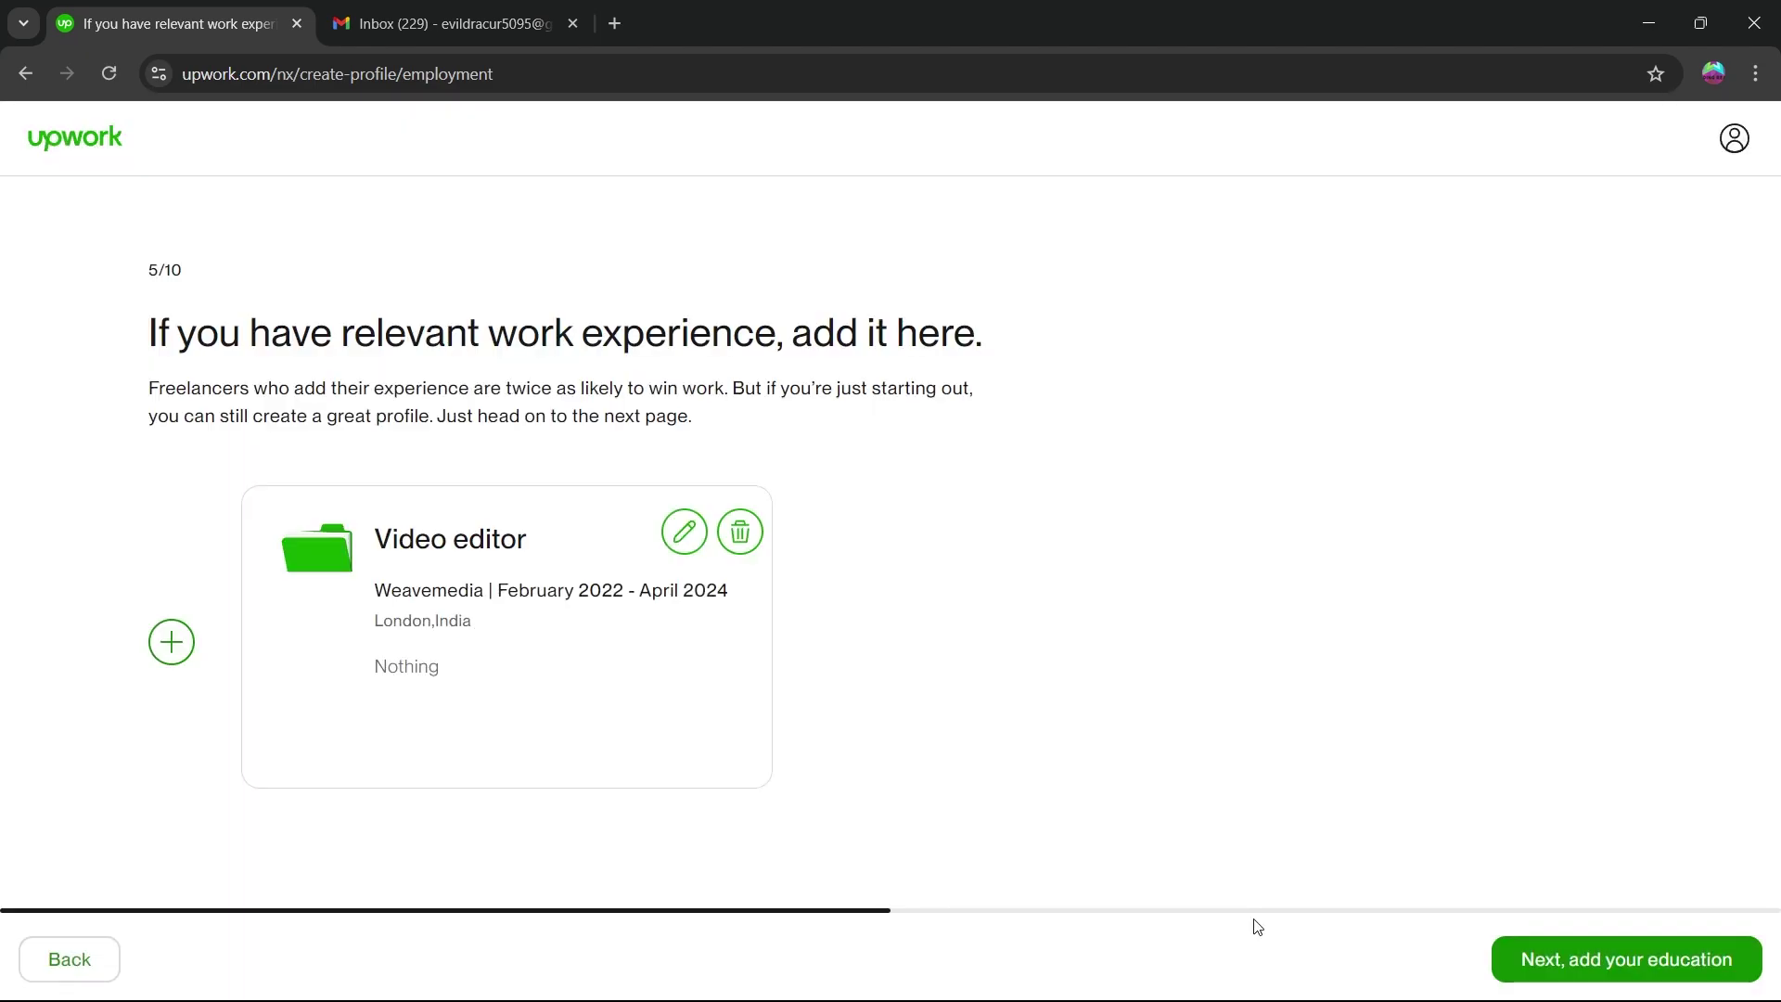
# Add a Shaw University BA in Journalism, media studies and communication (2021–2024) and continue to languages
pyautogui.click(1599, 962)
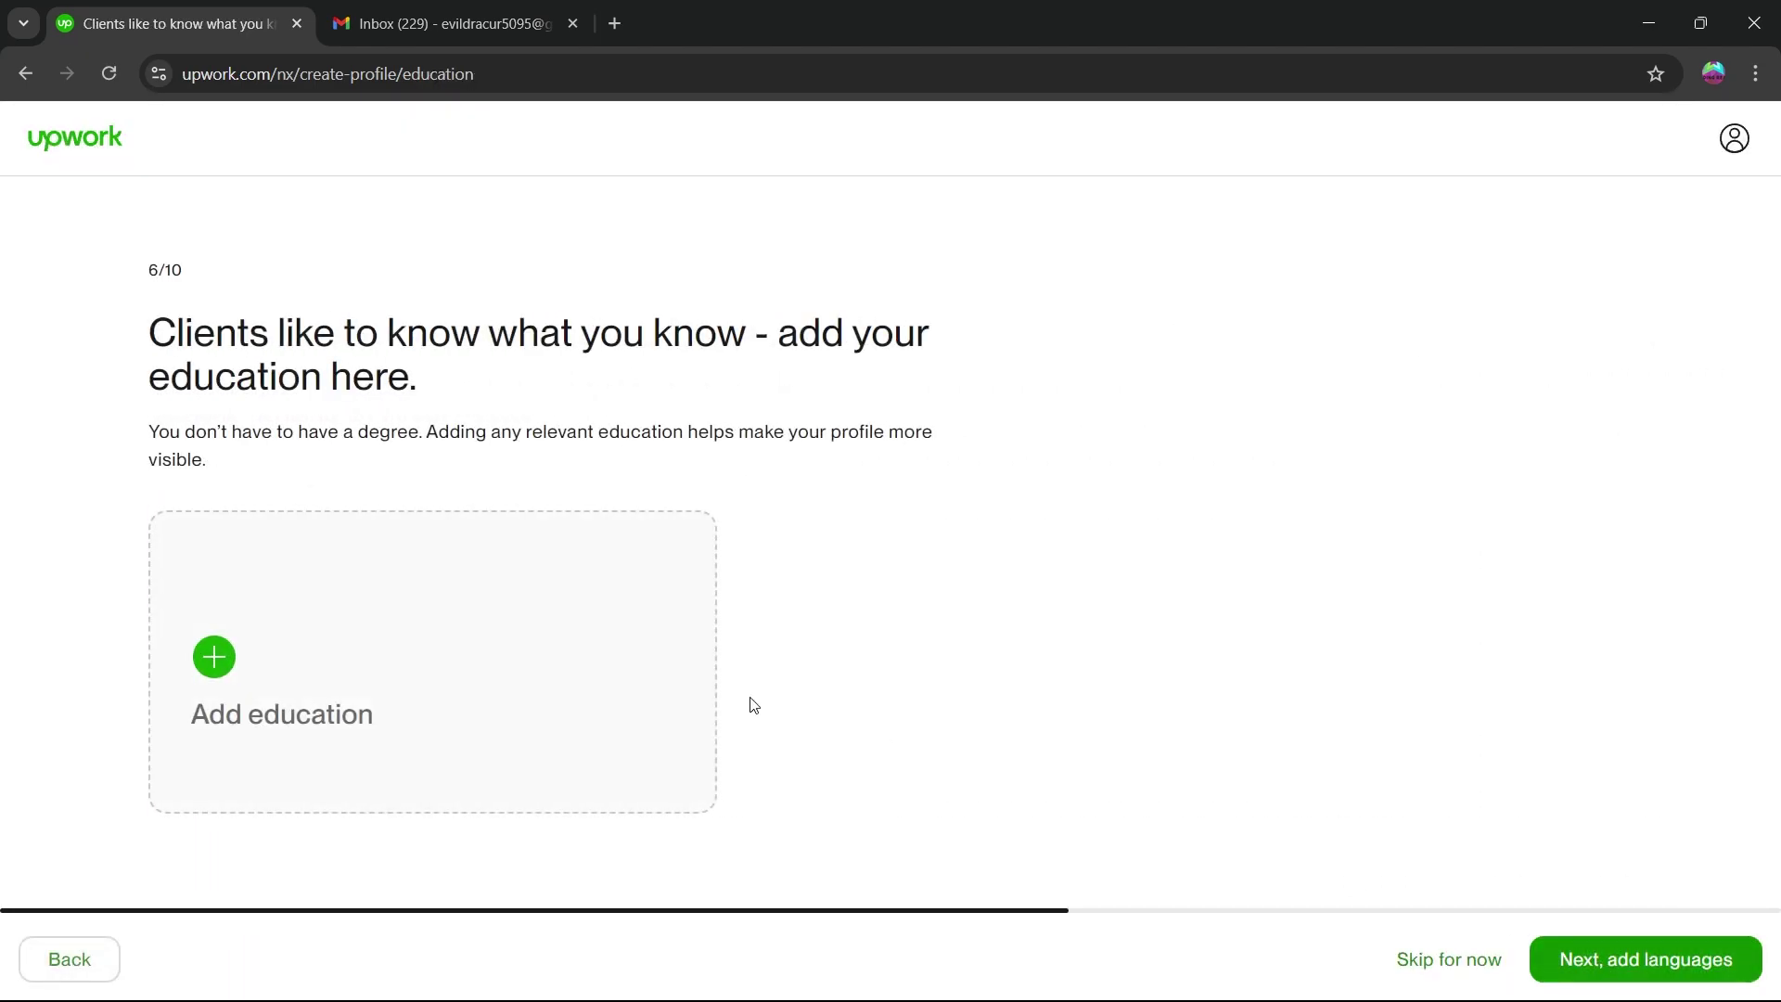
pyautogui.click(215, 655)
pyautogui.click(676, 284)
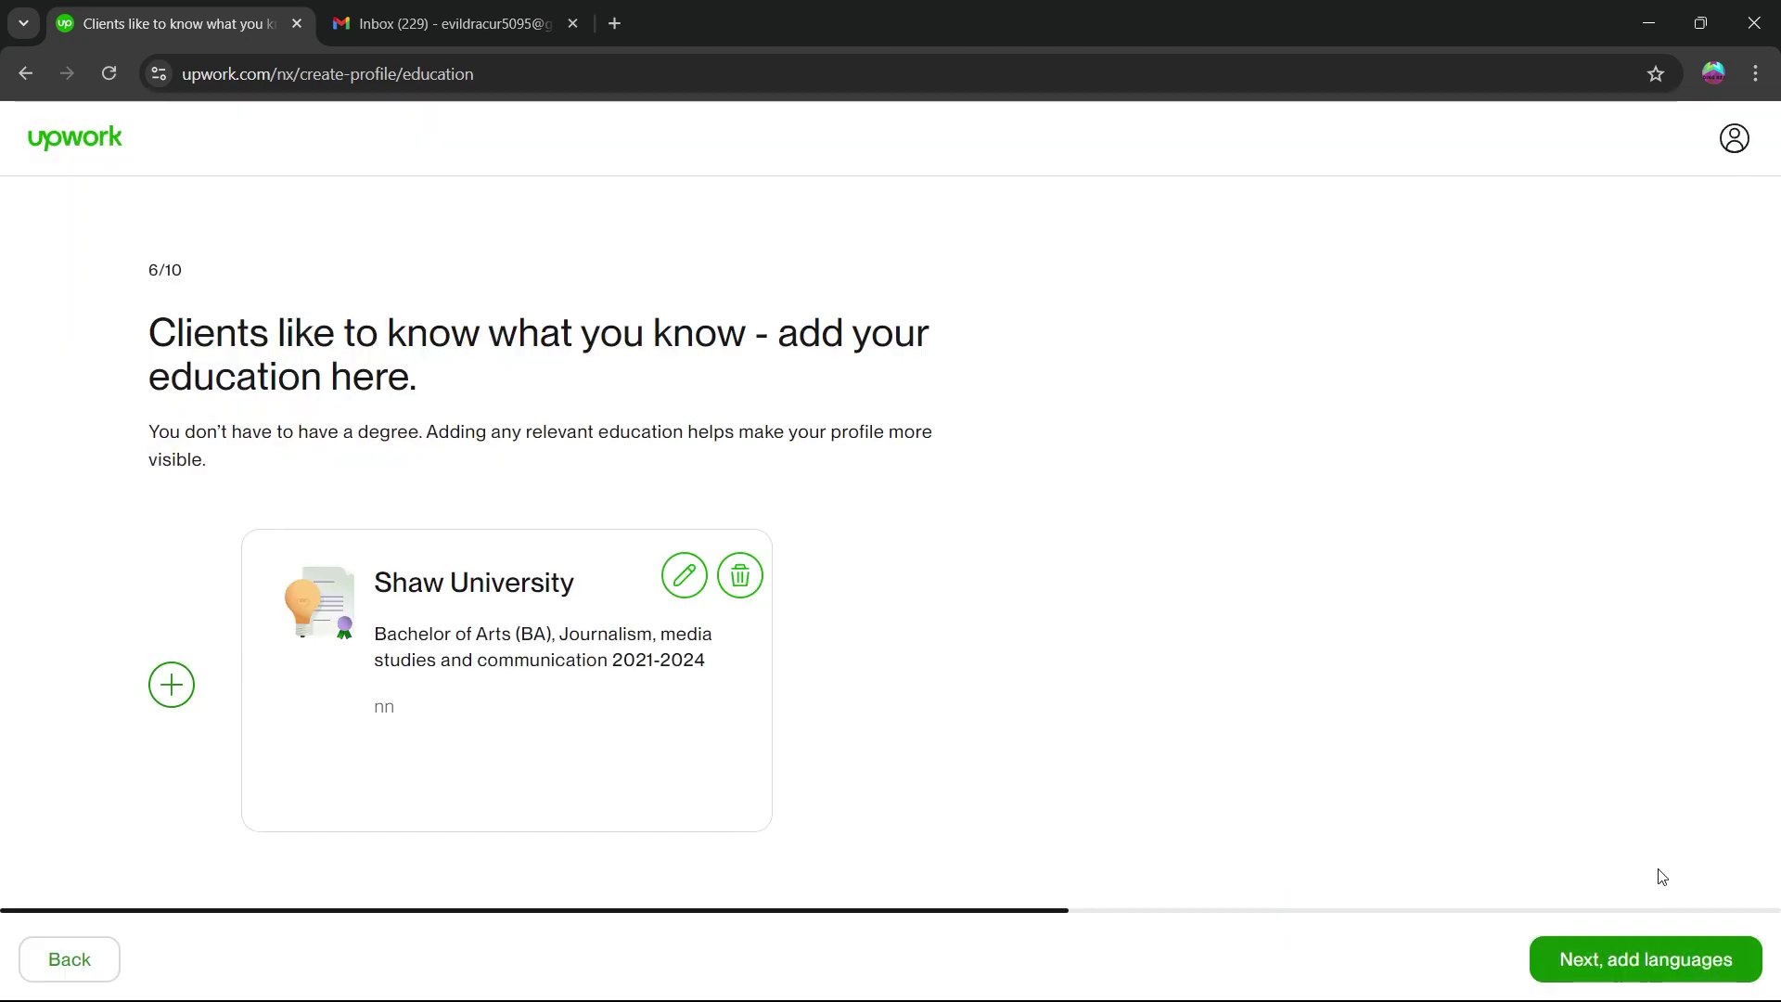
pyautogui.click(1626, 961)
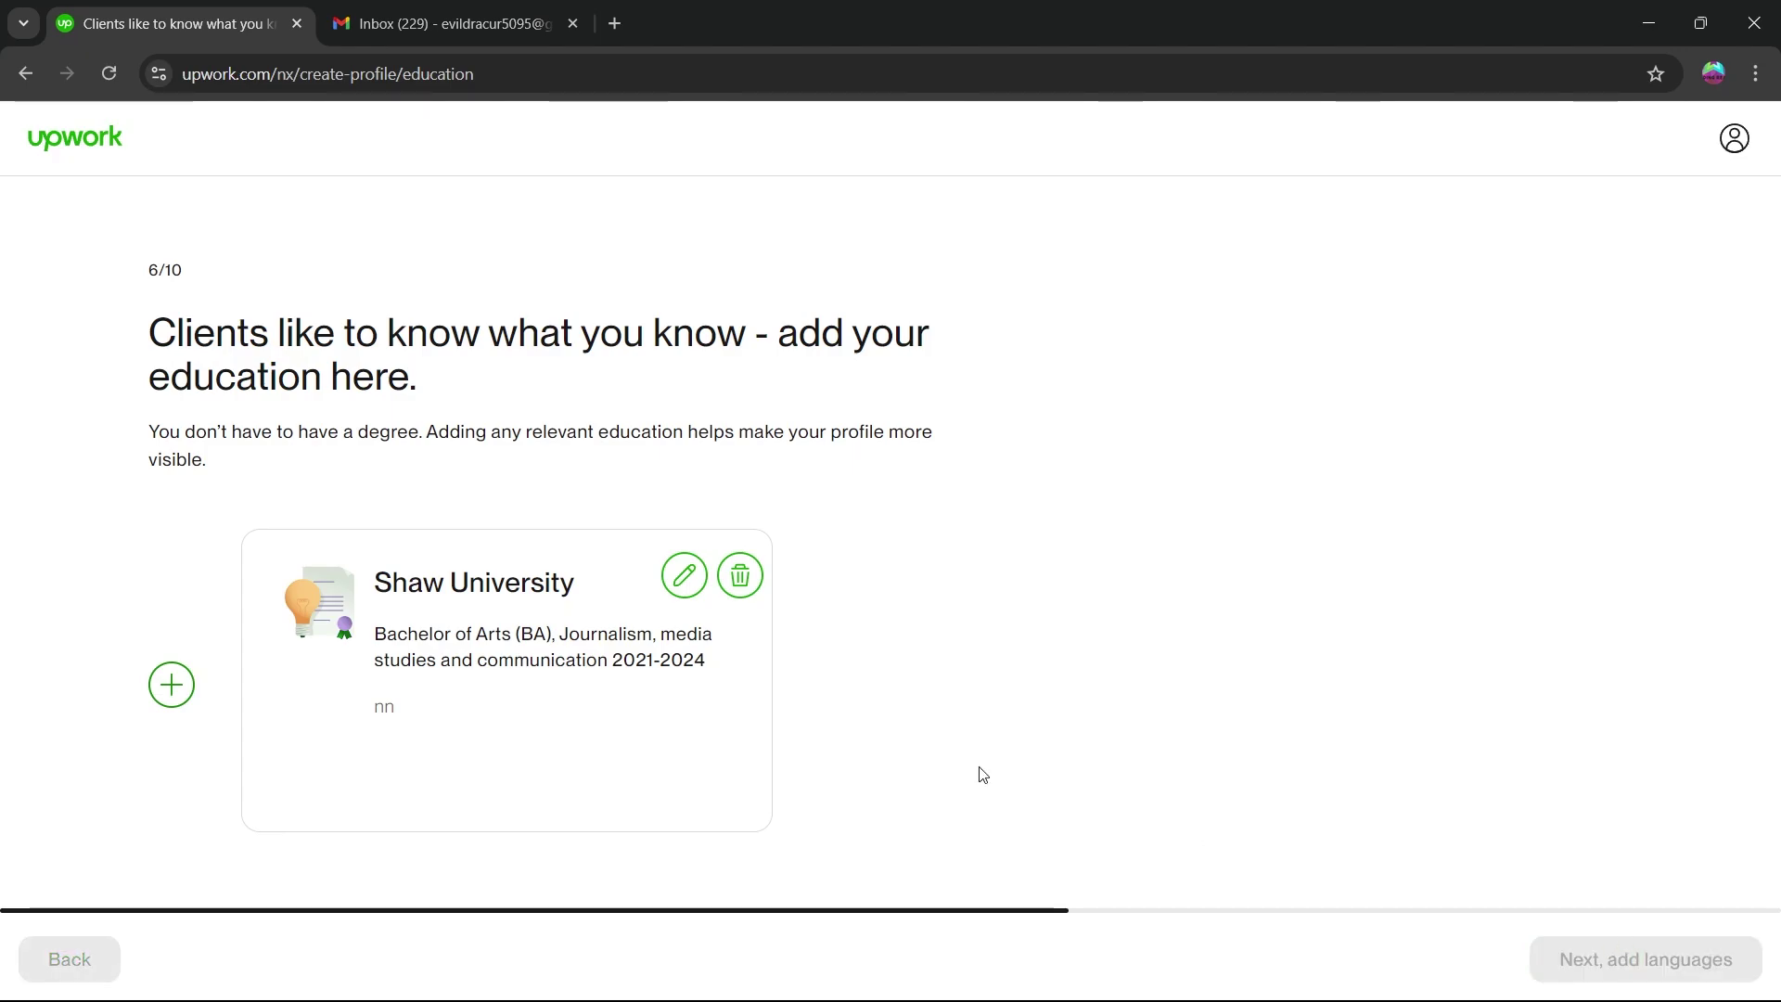
# Add a second language row and set English proficiency to Native or Bilingual
pyautogui.click(309, 696)
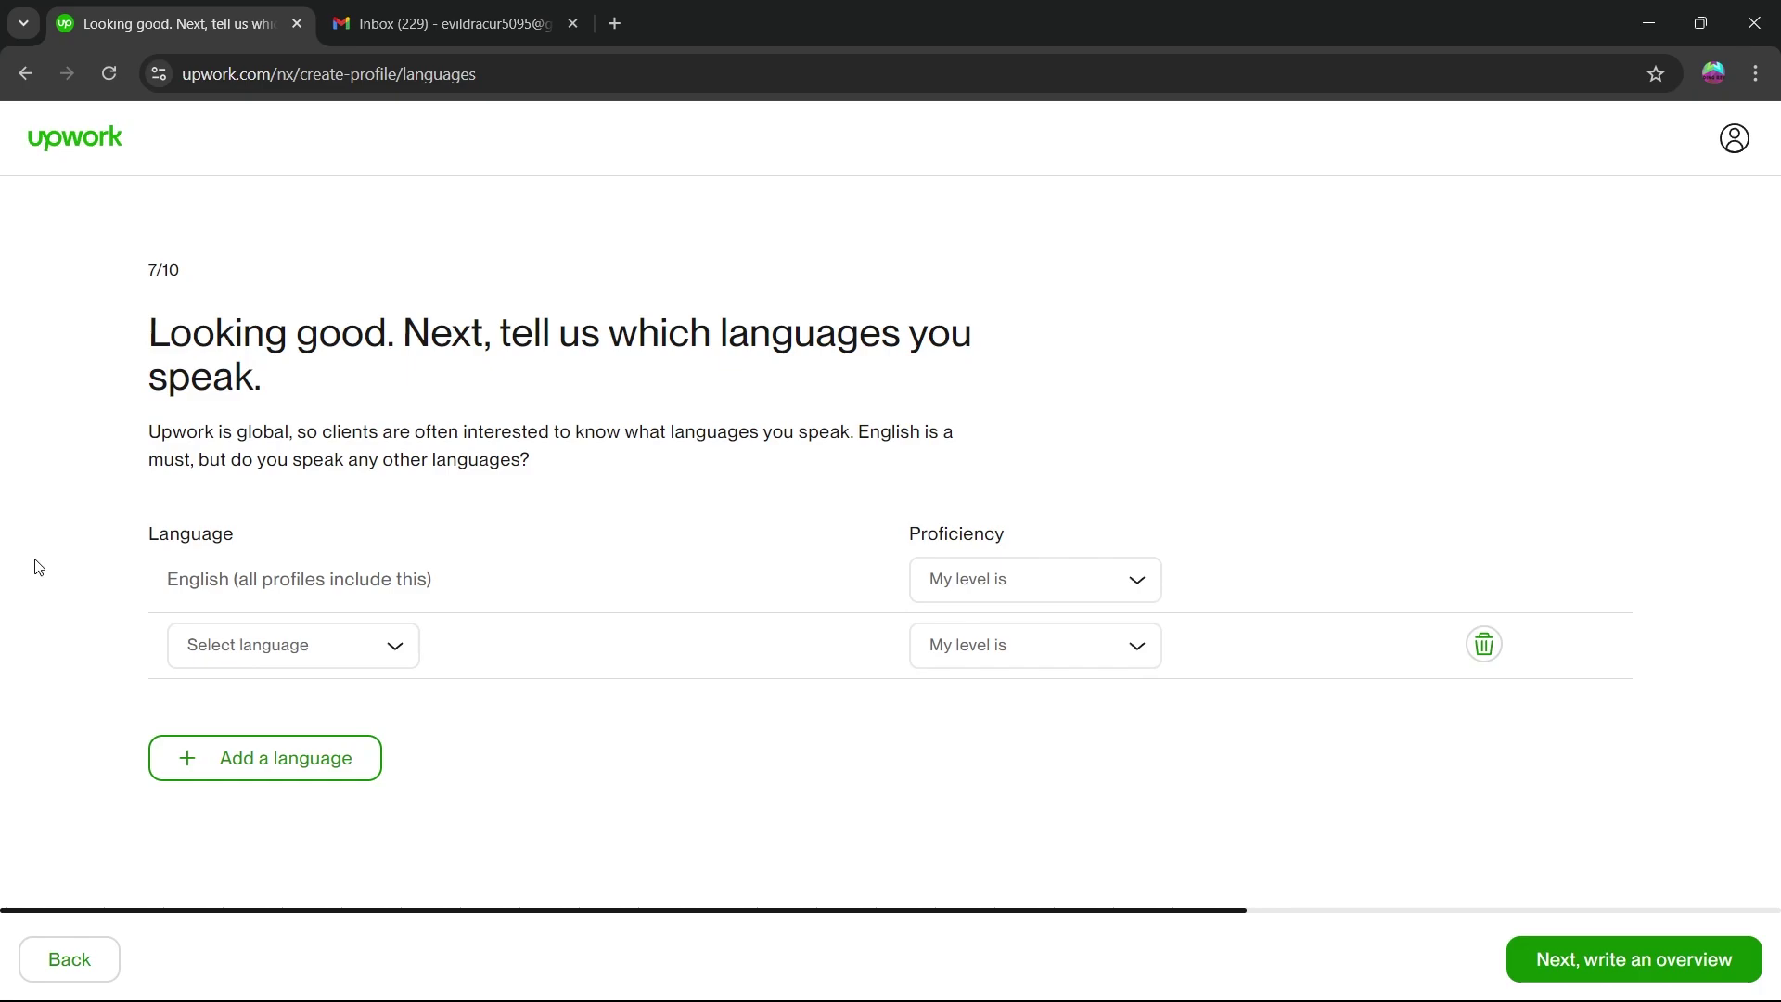
pyautogui.click(1062, 585)
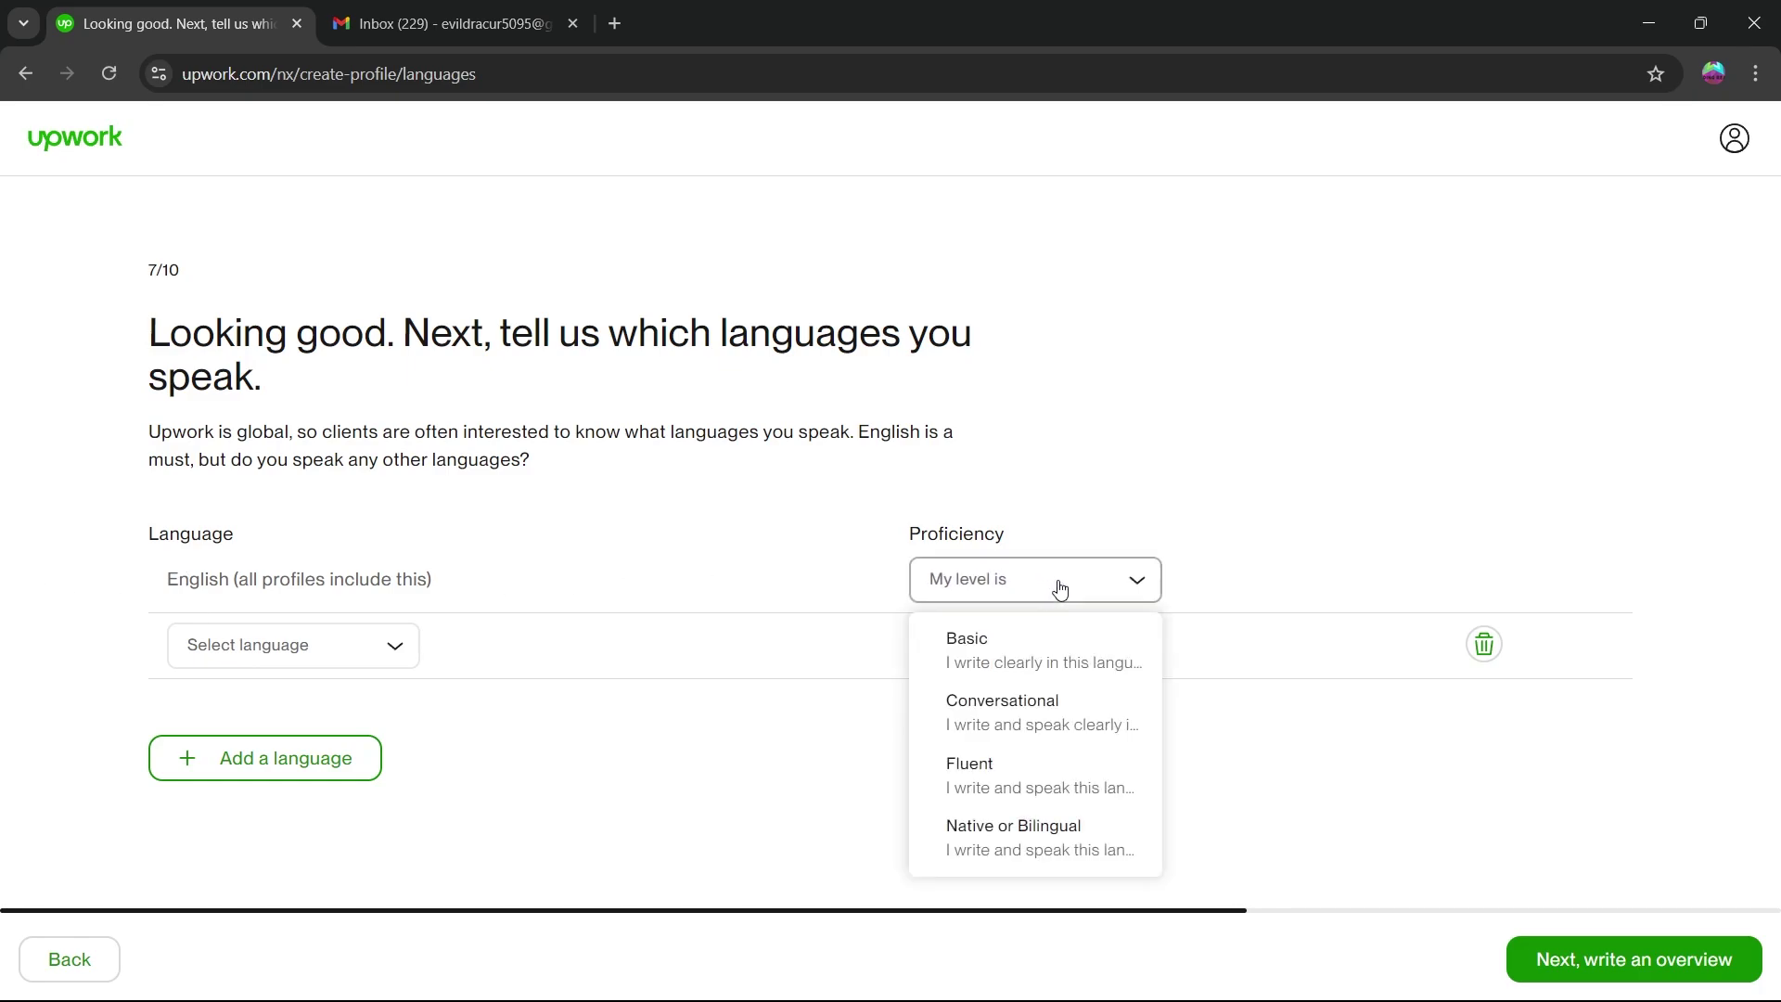
pyautogui.click(1009, 835)
# Add Hindi at Fluent proficiency and continue to the bio step
pyautogui.click(329, 655)
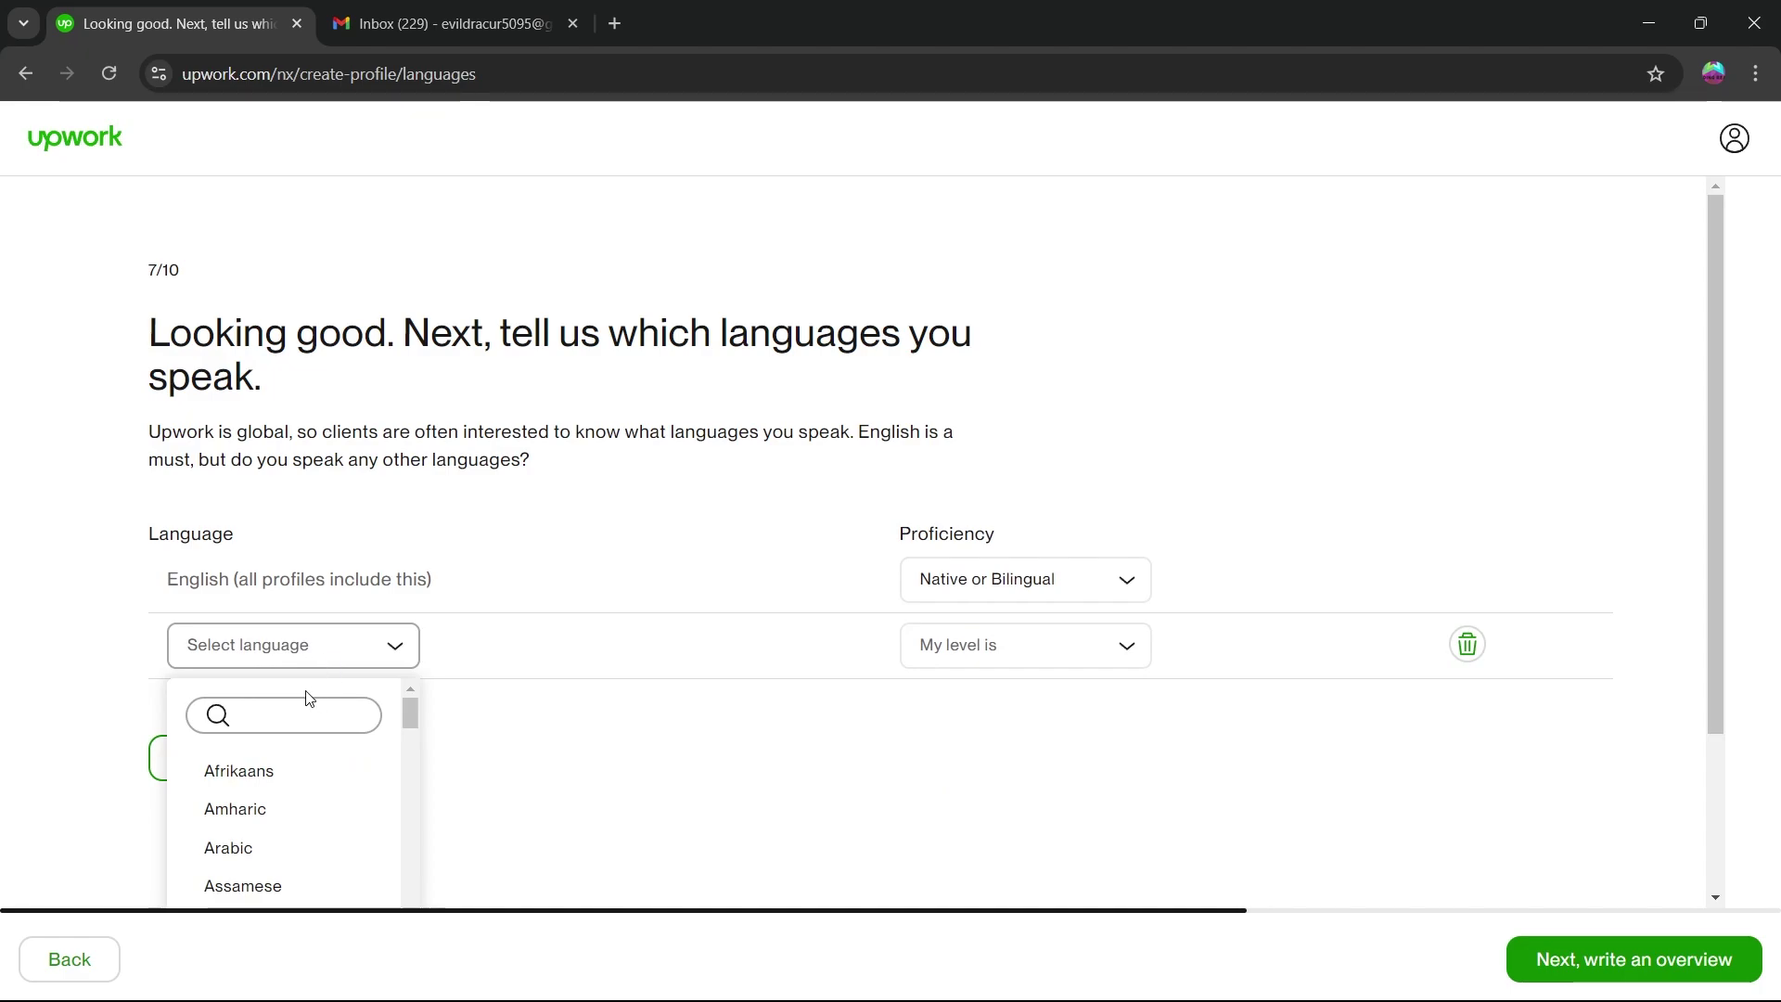
pyautogui.write('hind')
pyautogui.click(225, 774)
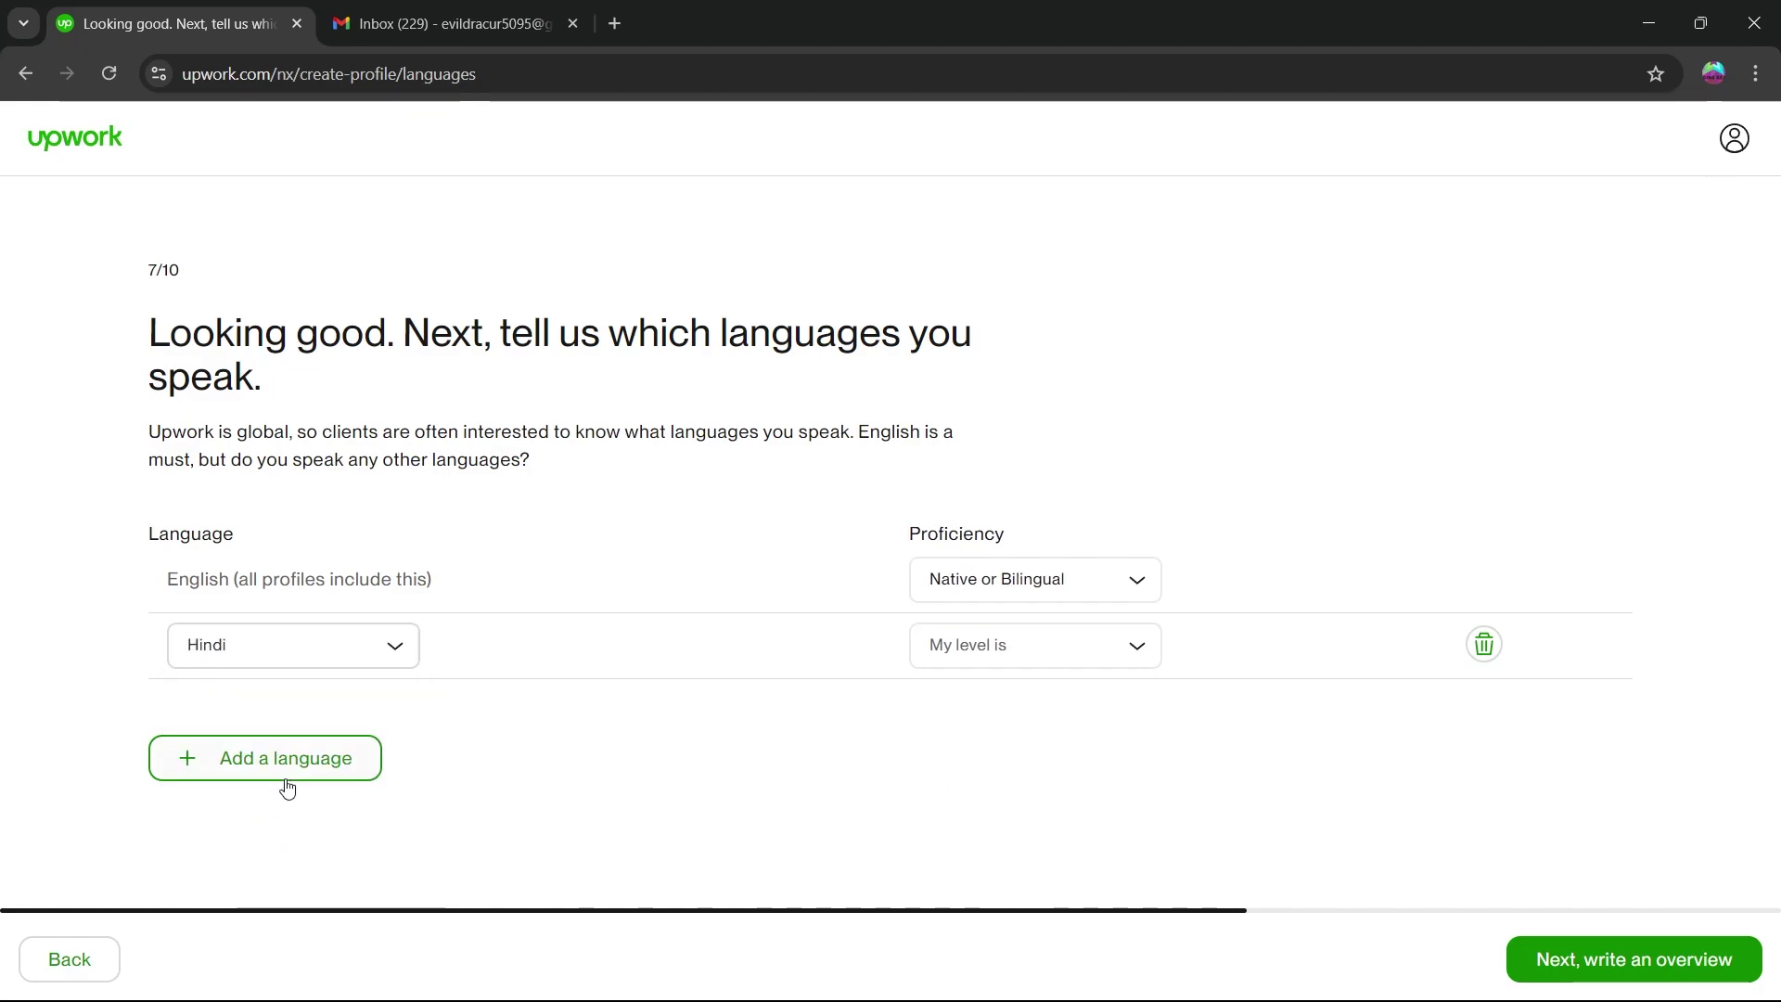
pyautogui.click(1050, 645)
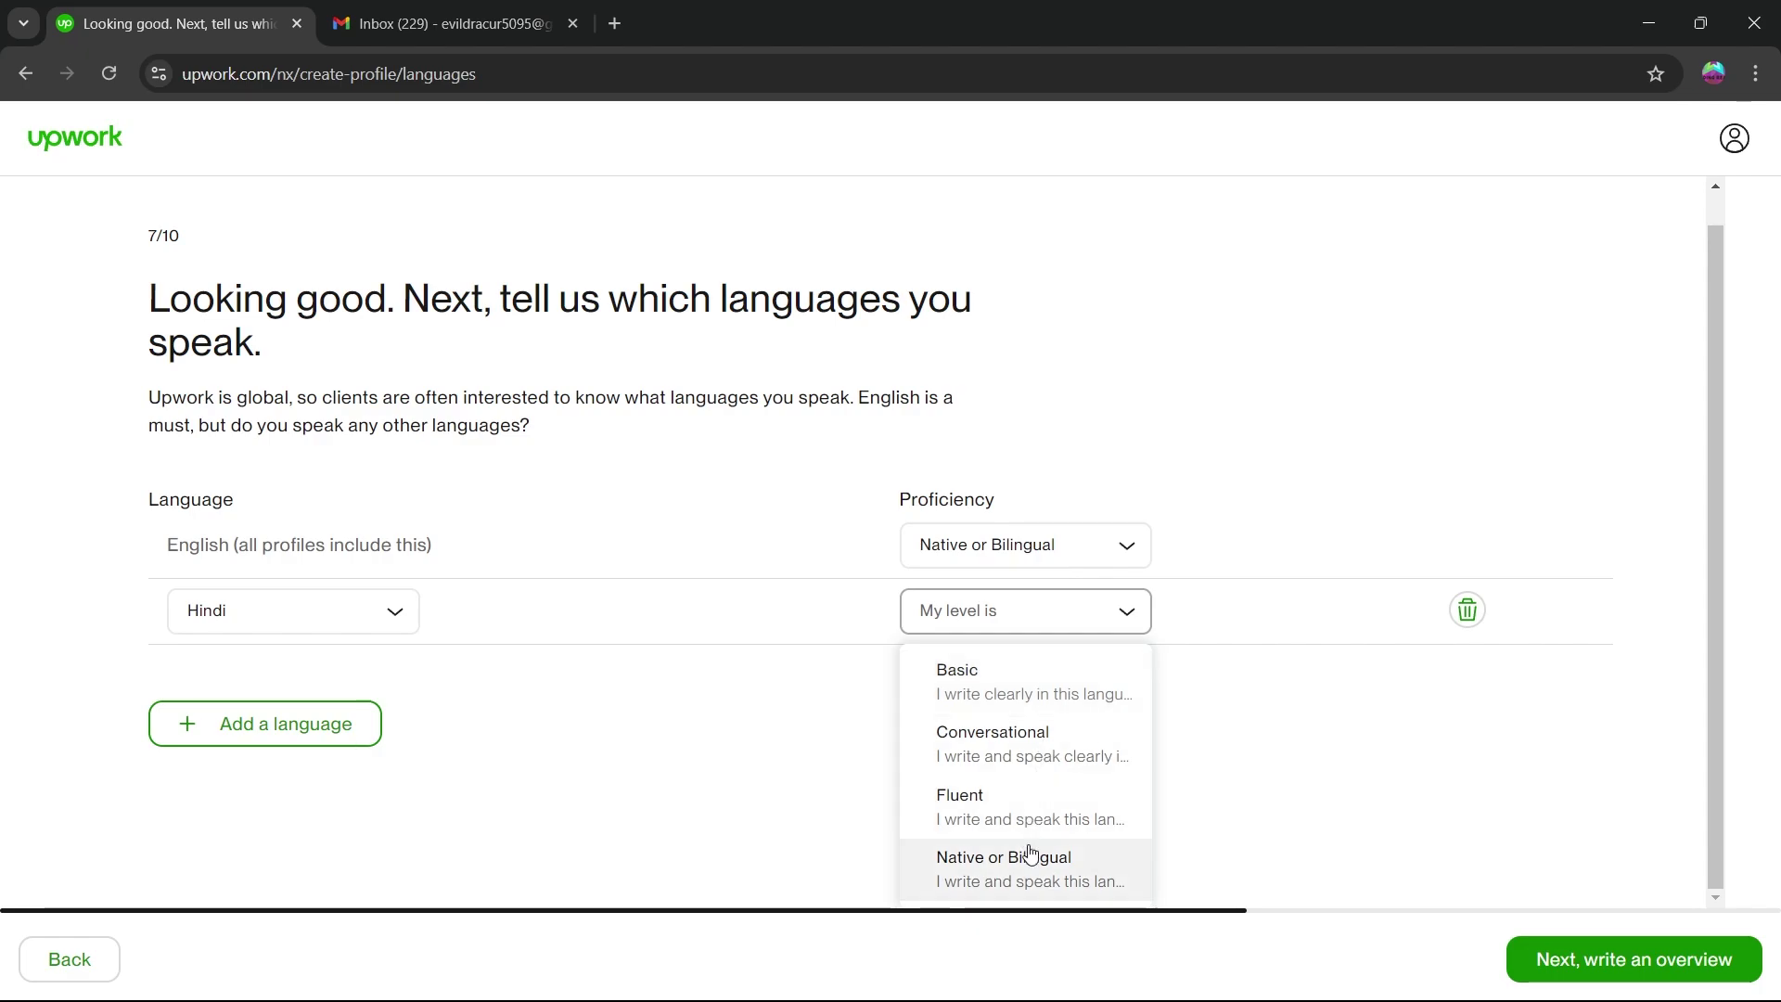
pyautogui.click(1037, 805)
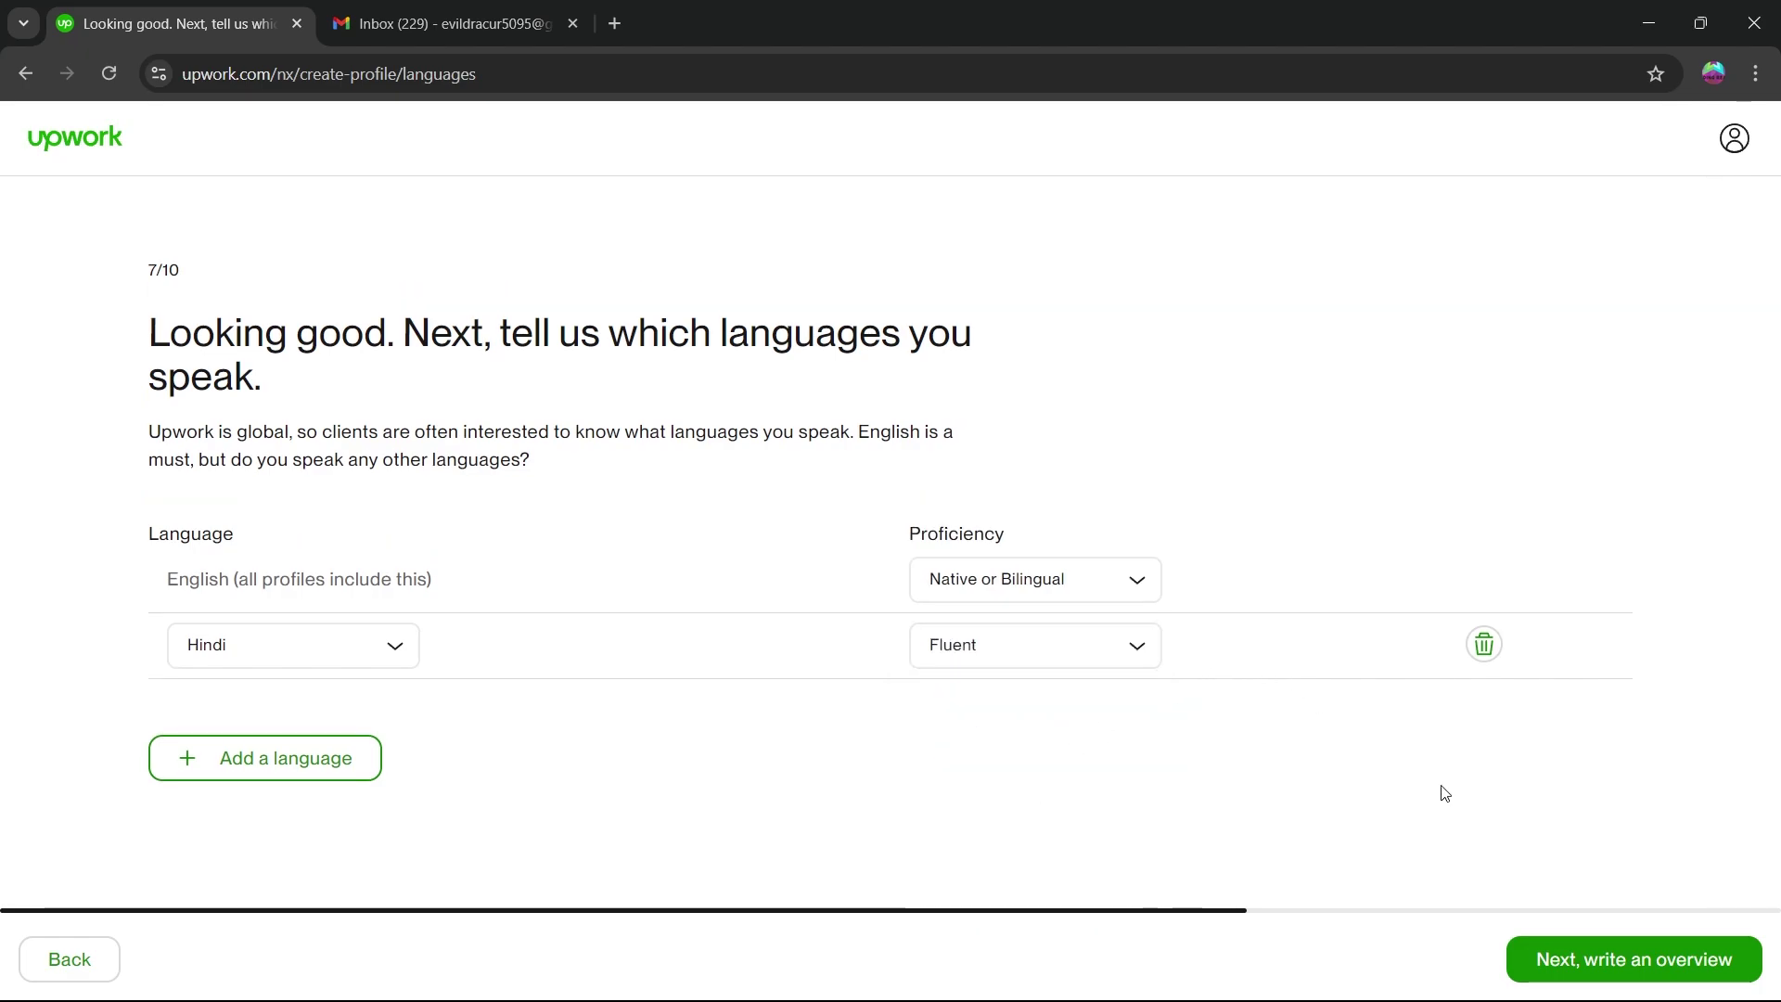
pyautogui.click(1656, 975)
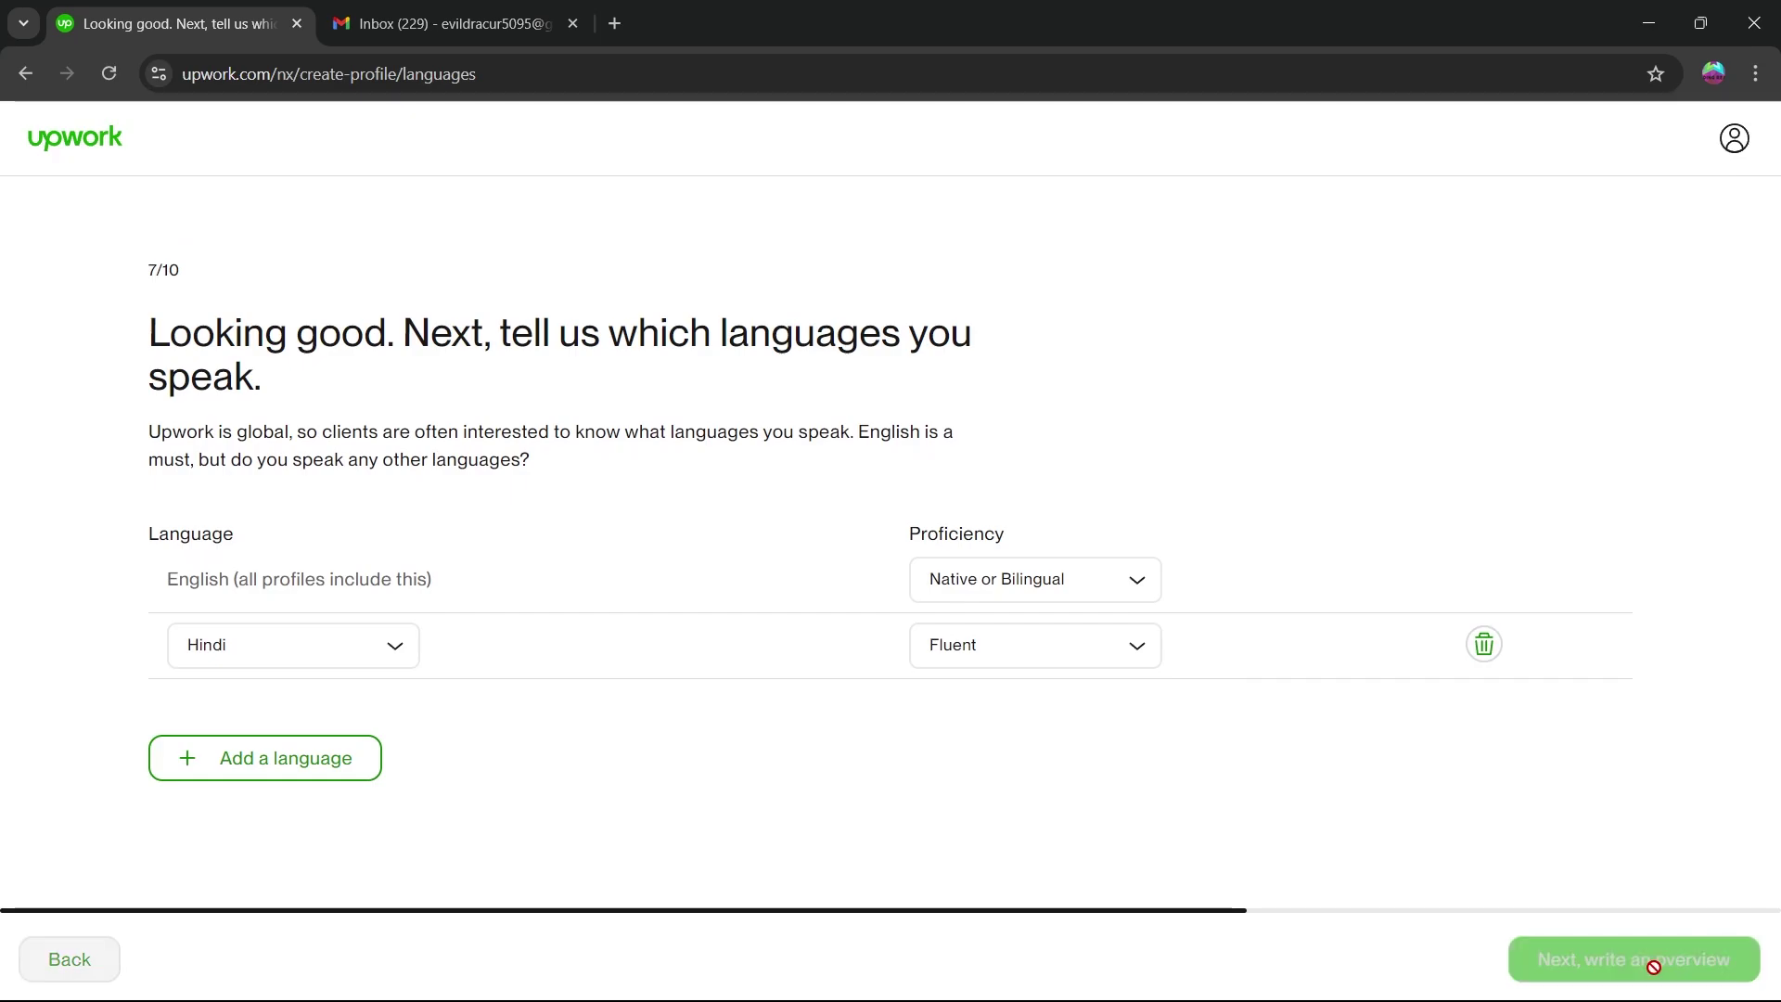
# Copy the sample developer paragraph and paste it into the bio box
pyautogui.click(277, 562)
pyautogui.click(305, 385)
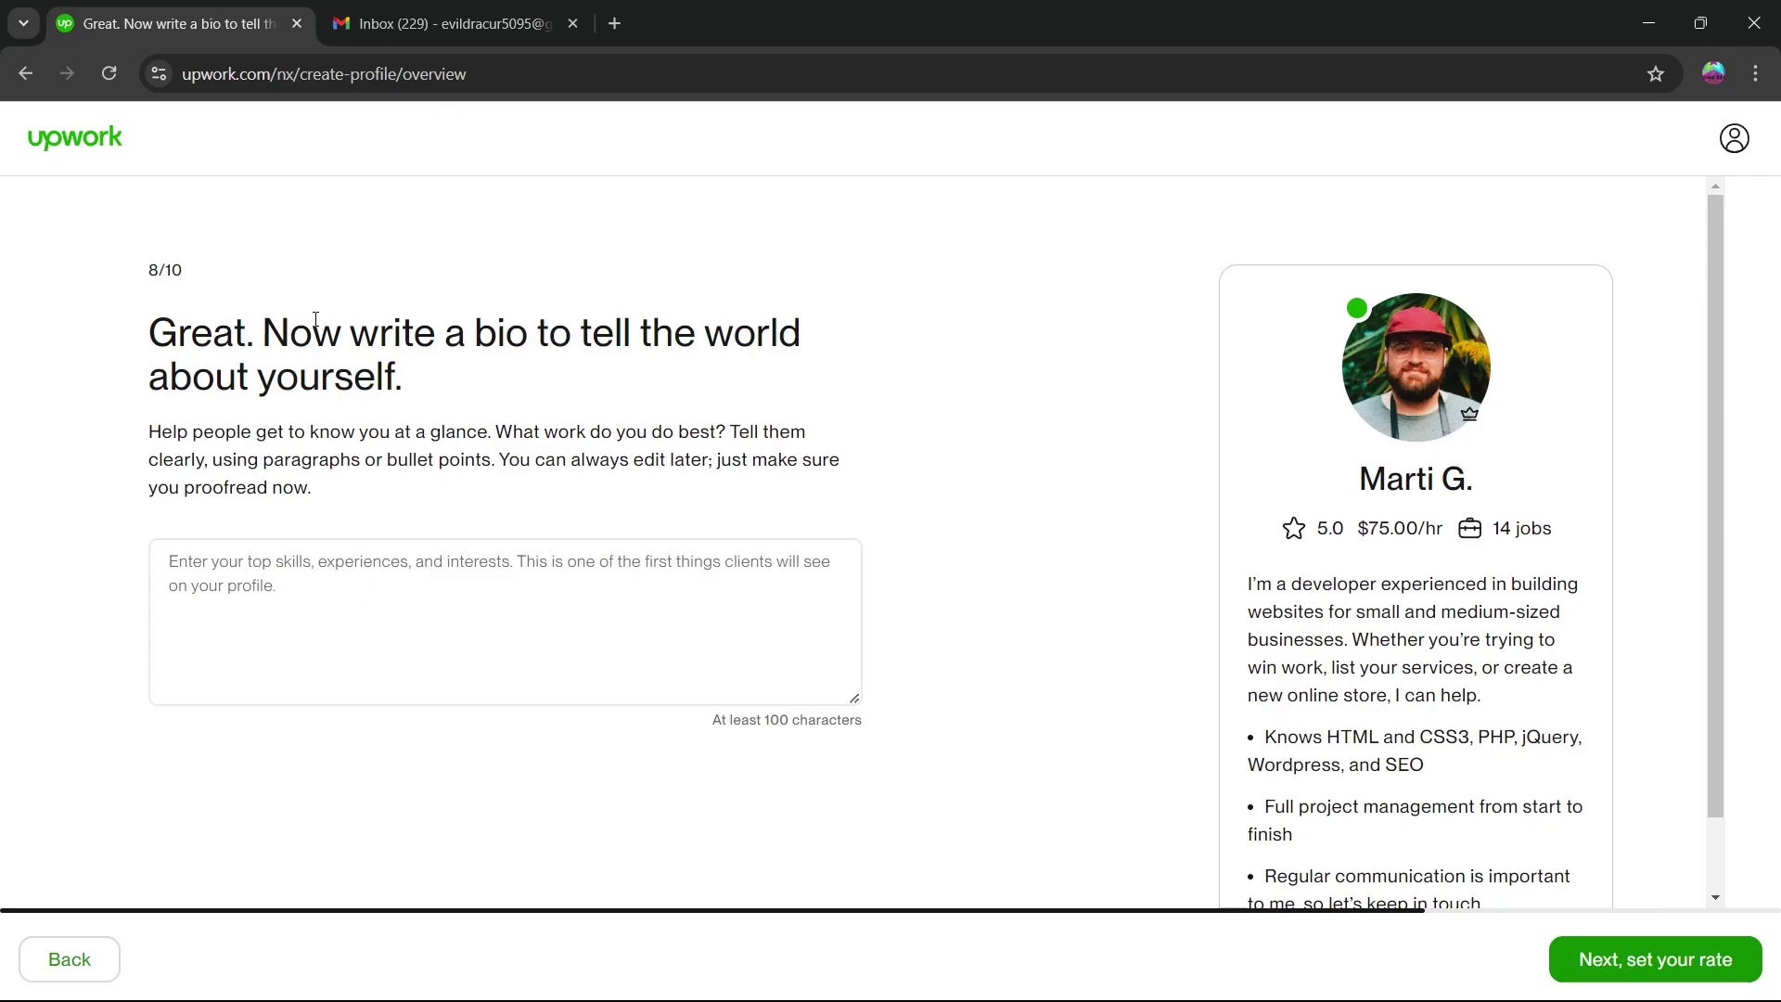
pyautogui.tripleClick(1266, 586)
pyautogui.rightClick(1349, 600)
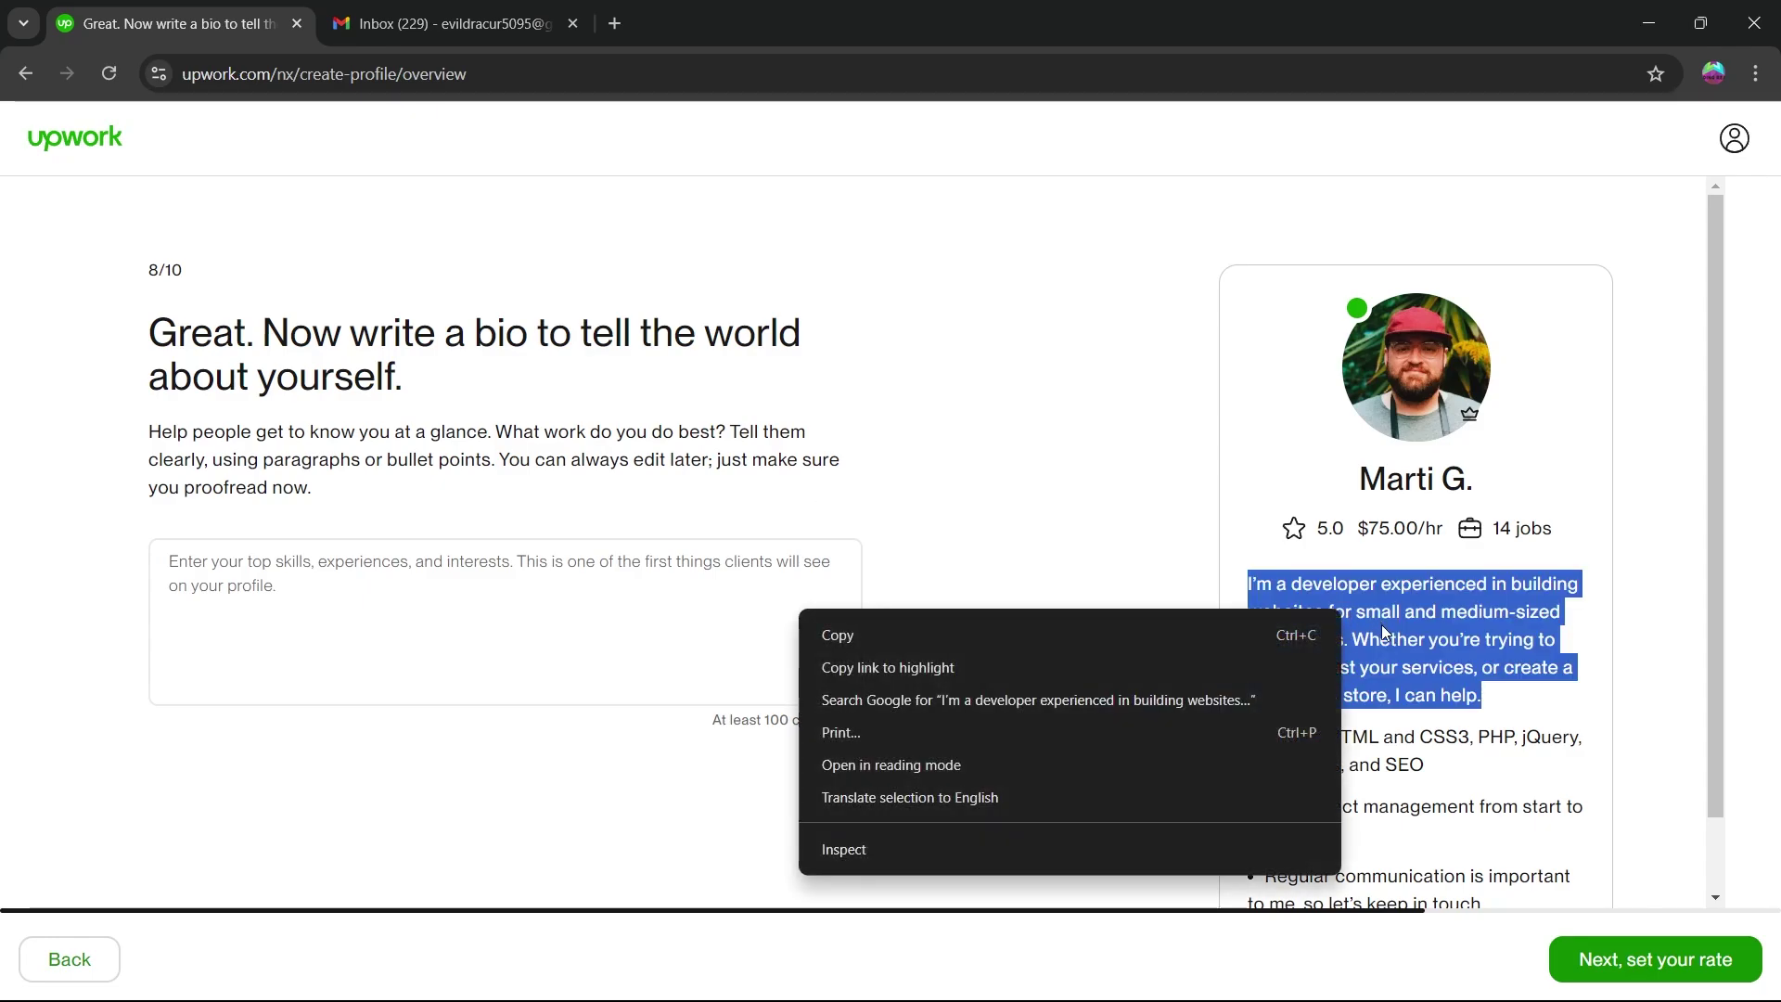
pyautogui.click(863, 620)
pyautogui.click(519, 570)
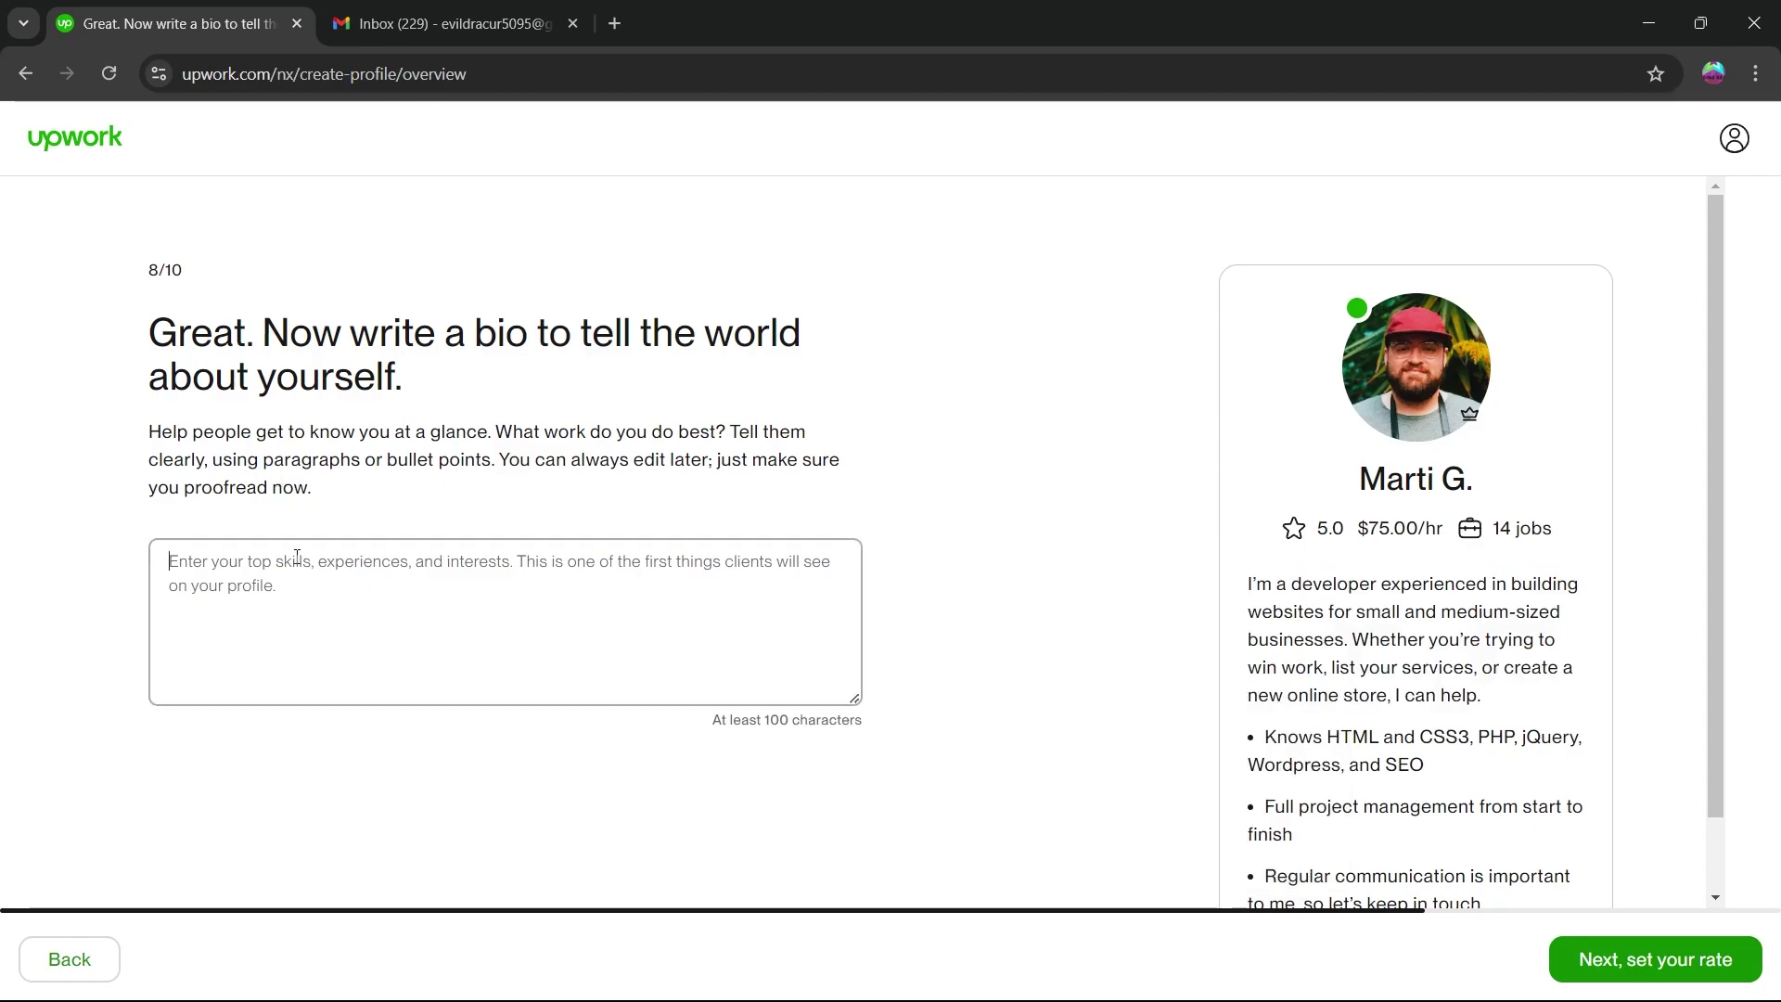
pyautogui.hotkey('ctrl', 'v')
# Set the hourly rate to $8 and continue to the photo and location step
pyautogui.click(1643, 963)
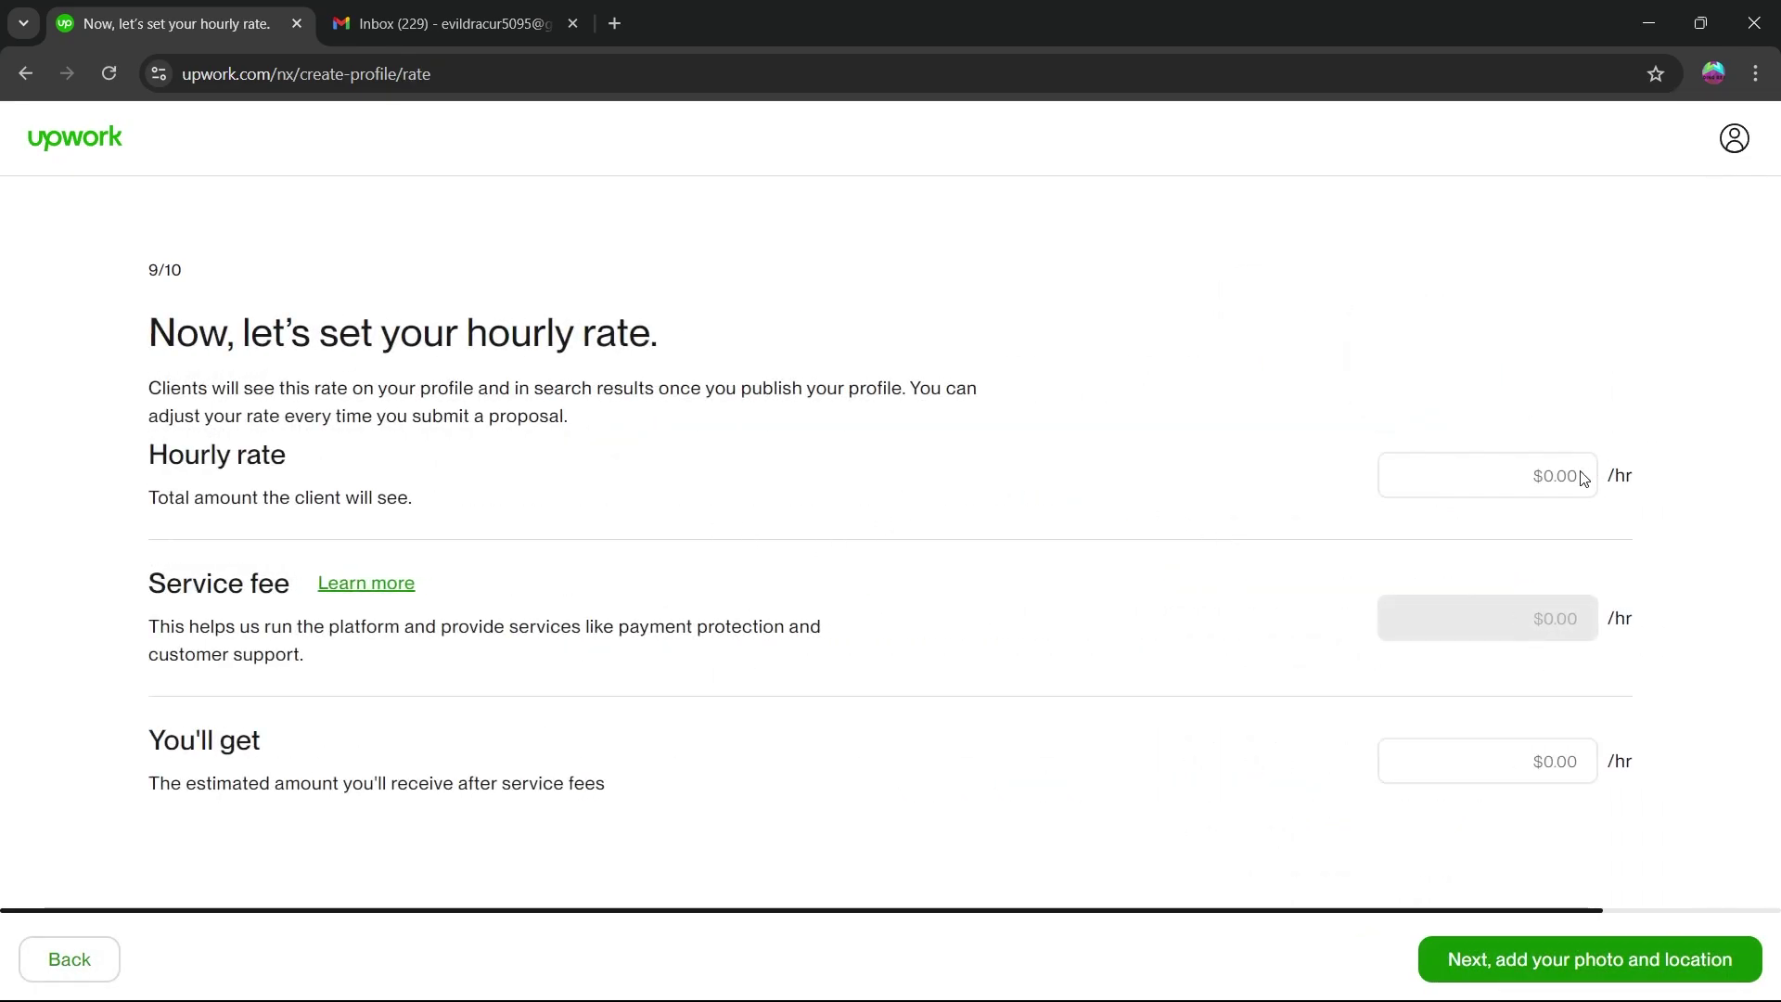
pyautogui.click(1576, 476)
pyautogui.write('8')
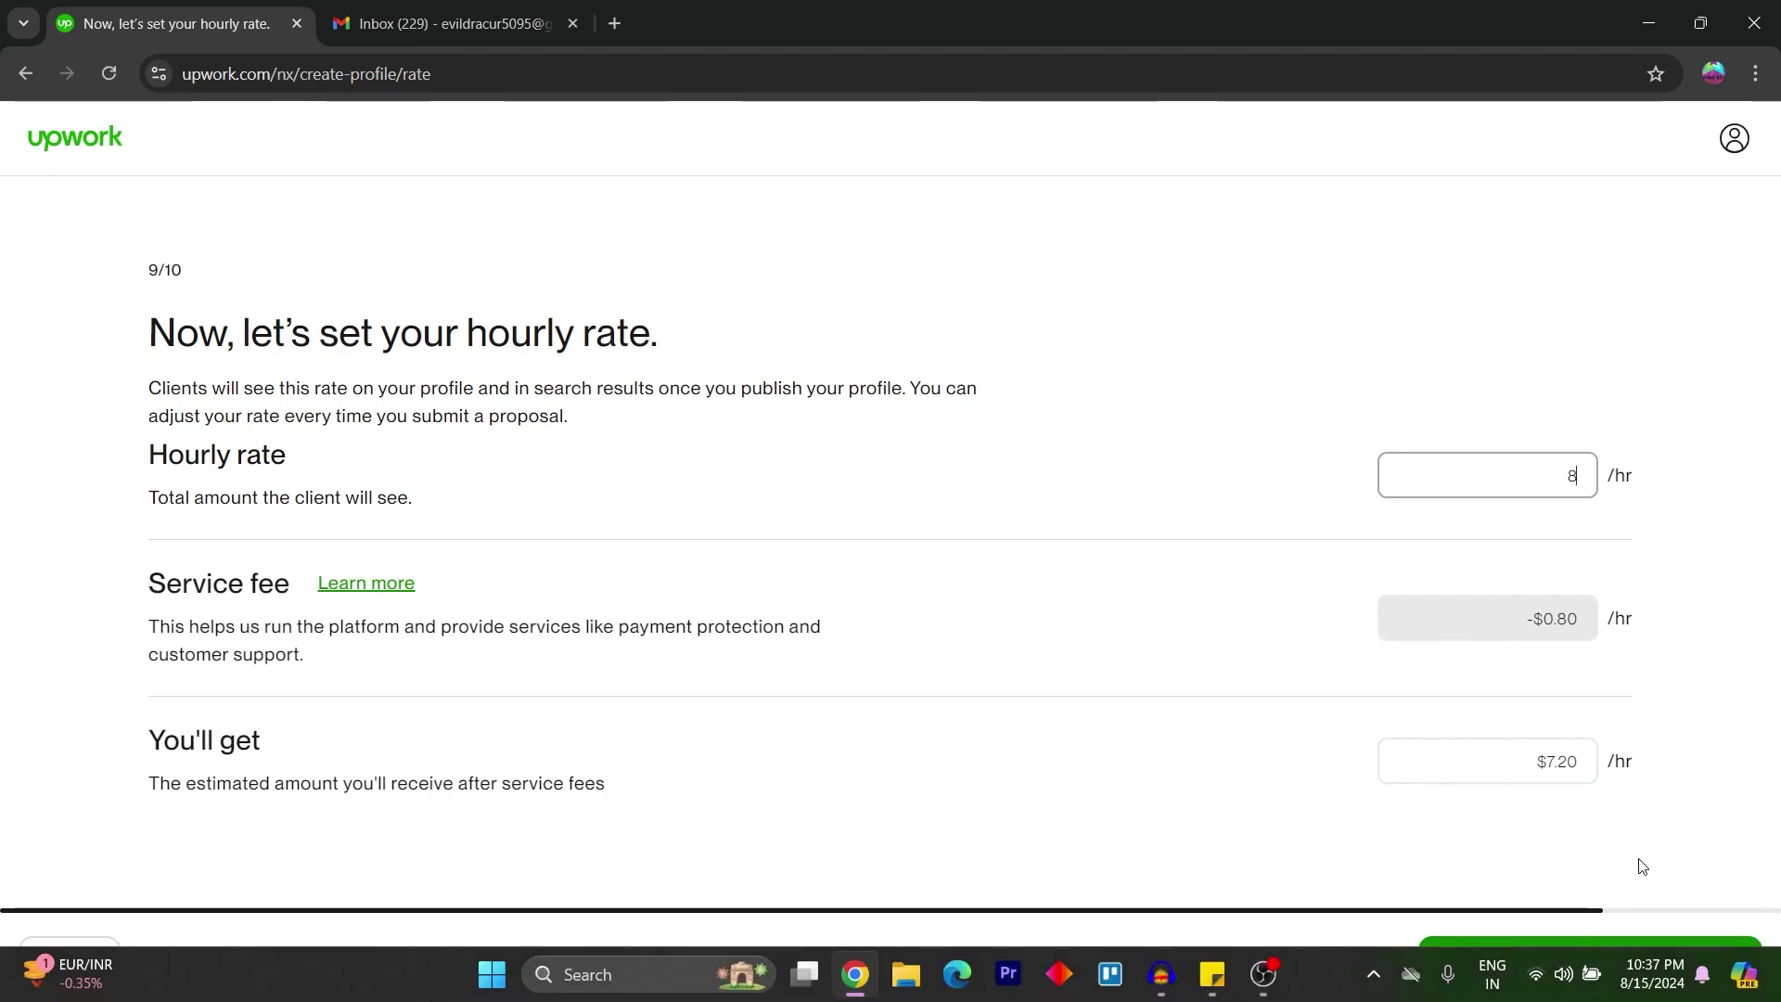
pyautogui.click(1589, 959)
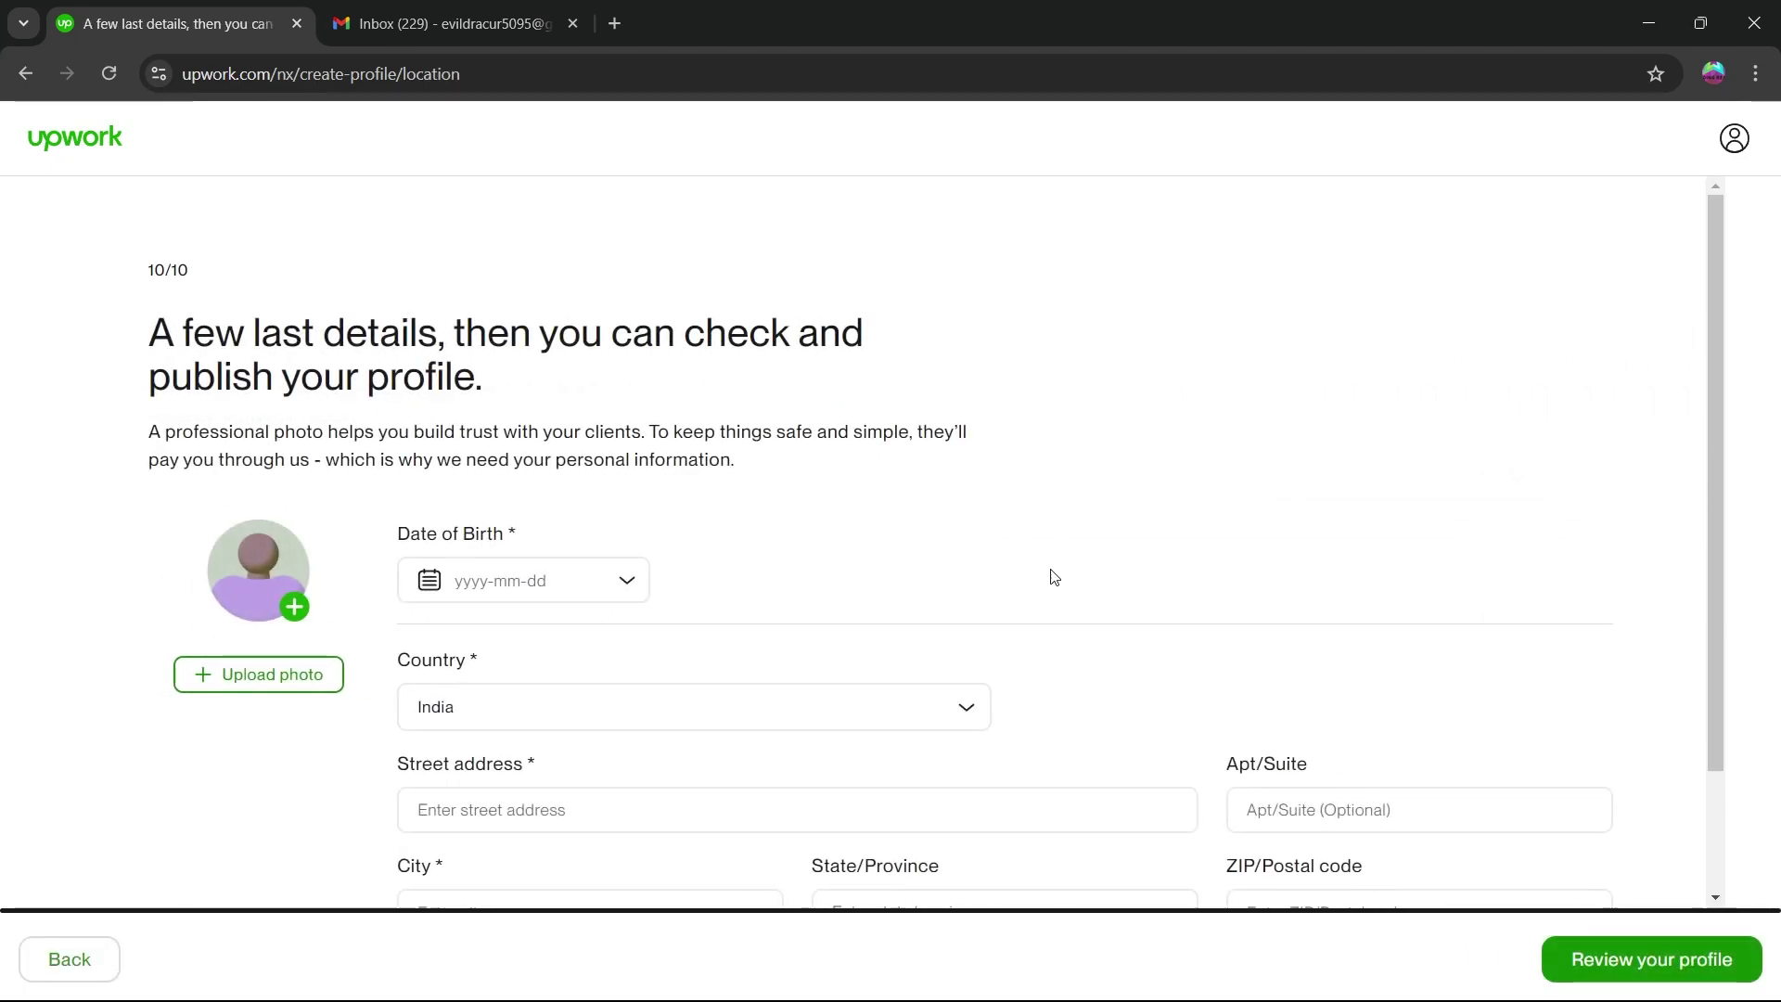
# Set date of birth to 2004-01-01, enter the street address and attempt to review the profile
pyautogui.click(613, 580)
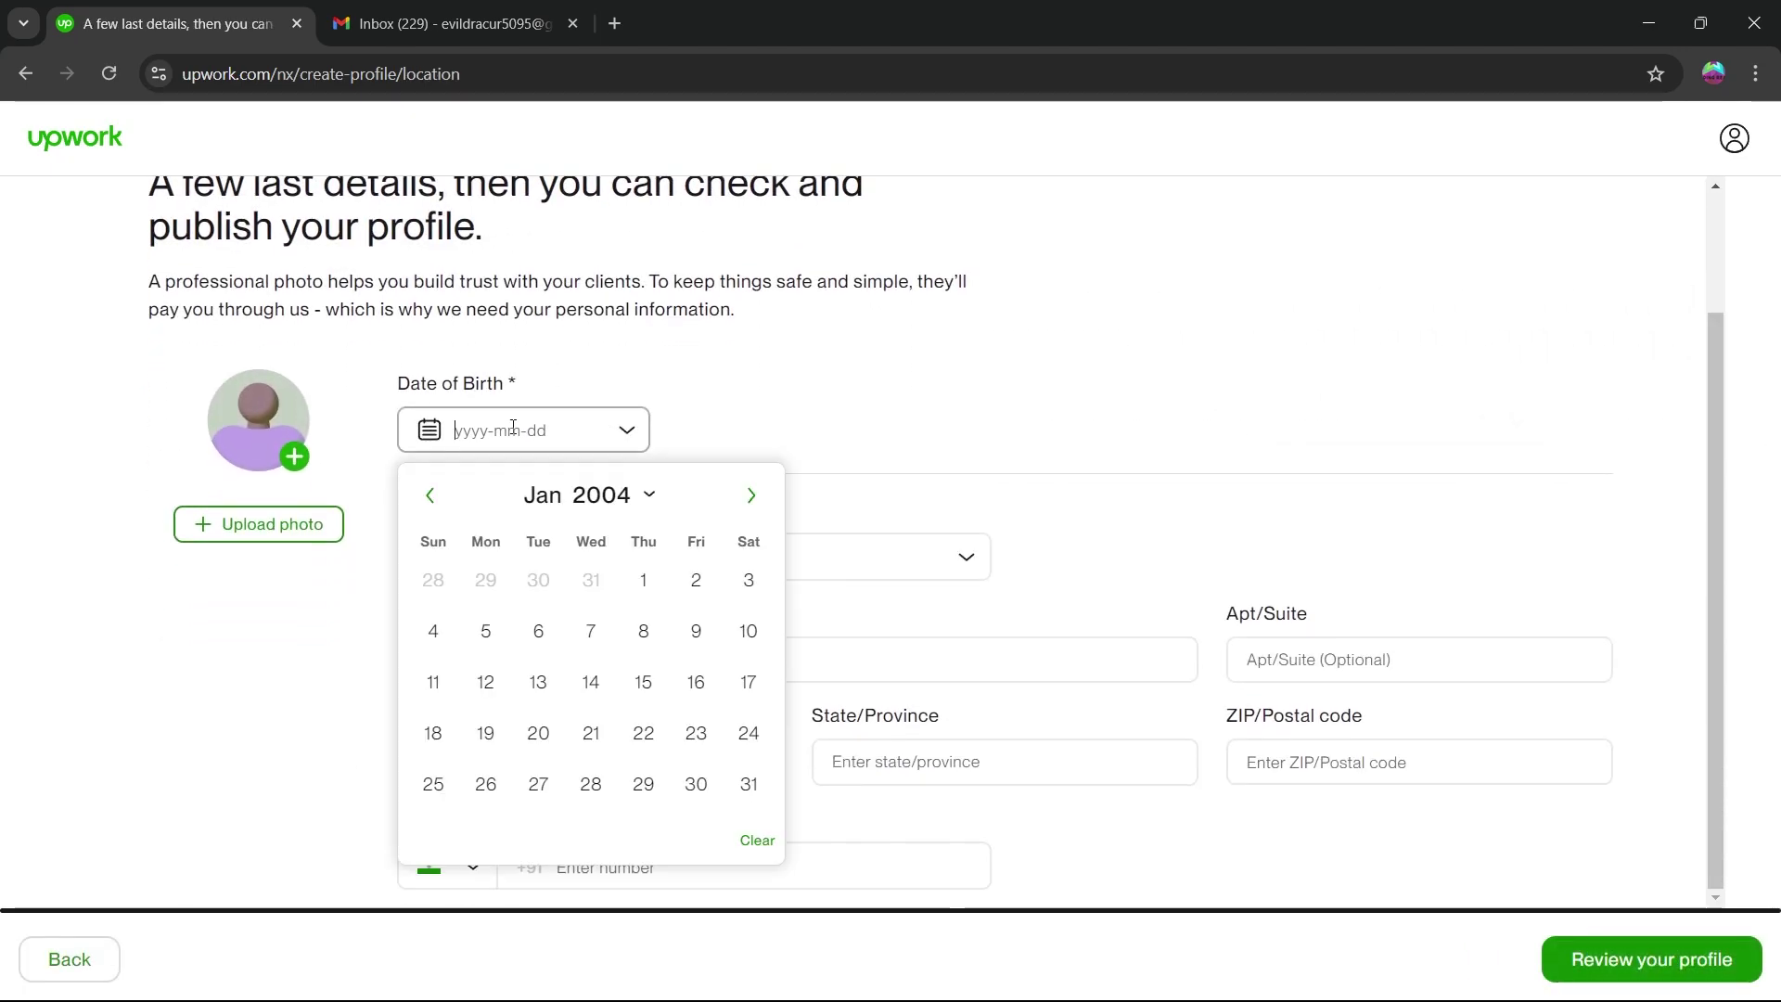
pyautogui.click(643, 581)
pyautogui.click(605, 658)
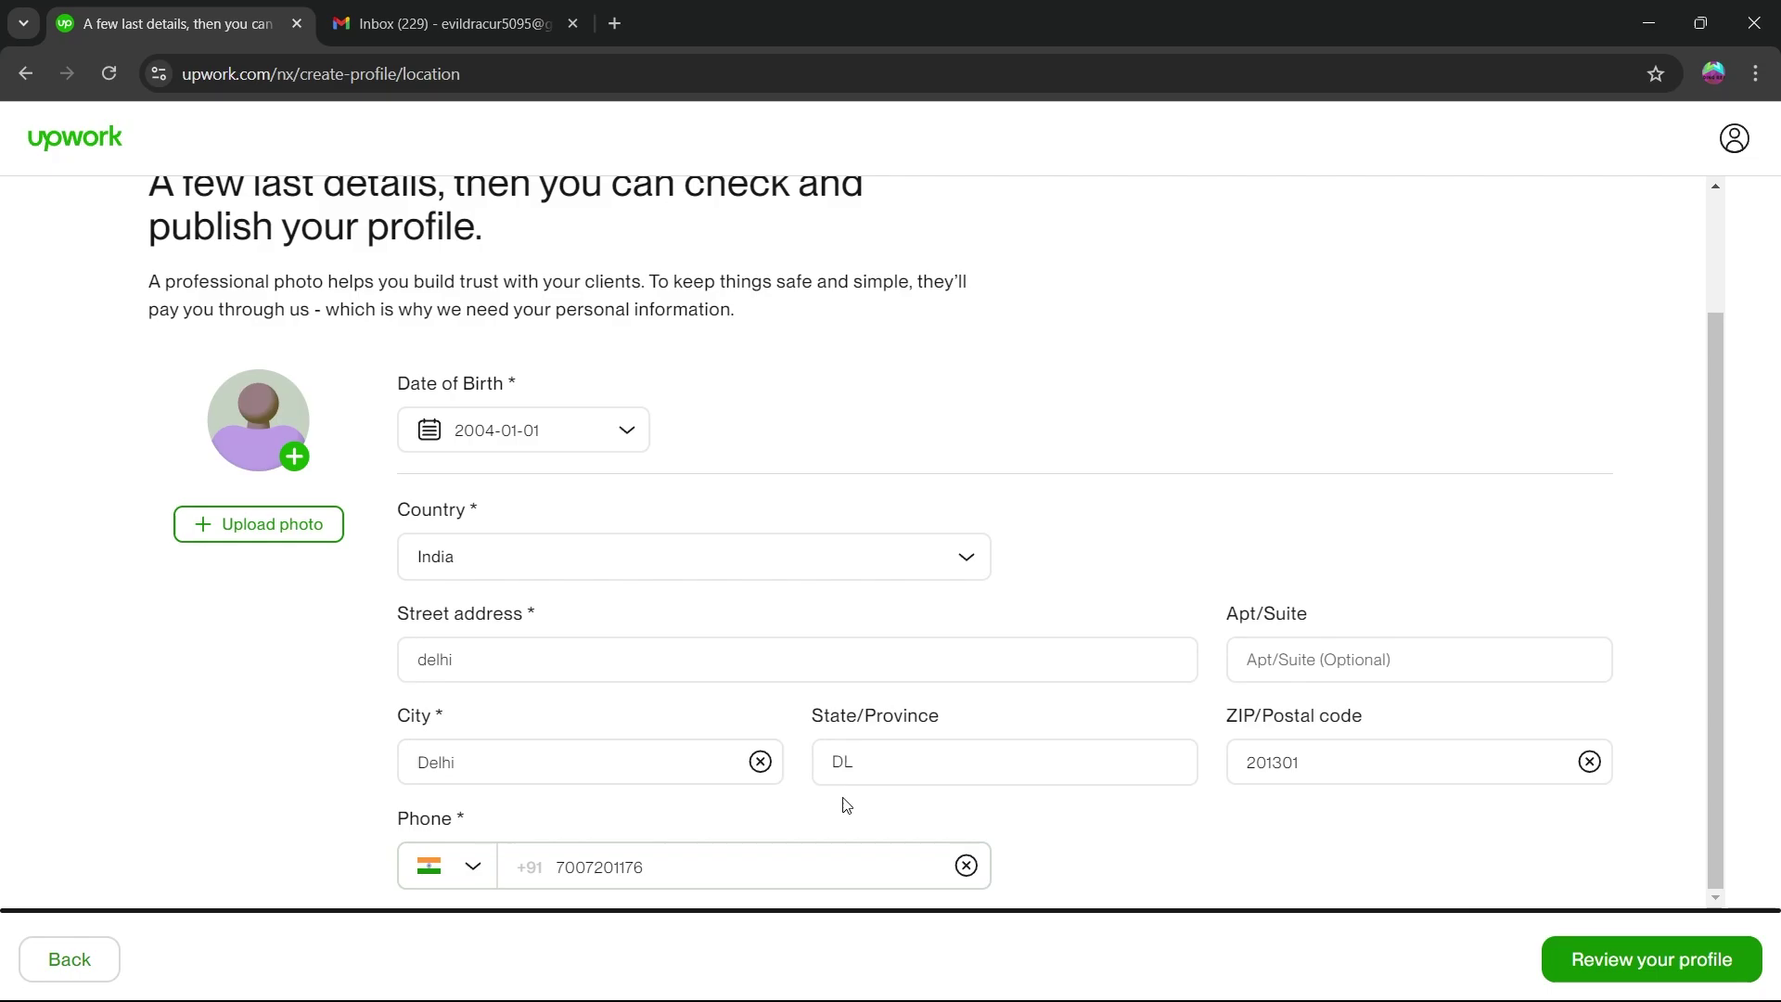
pyautogui.click(1686, 964)
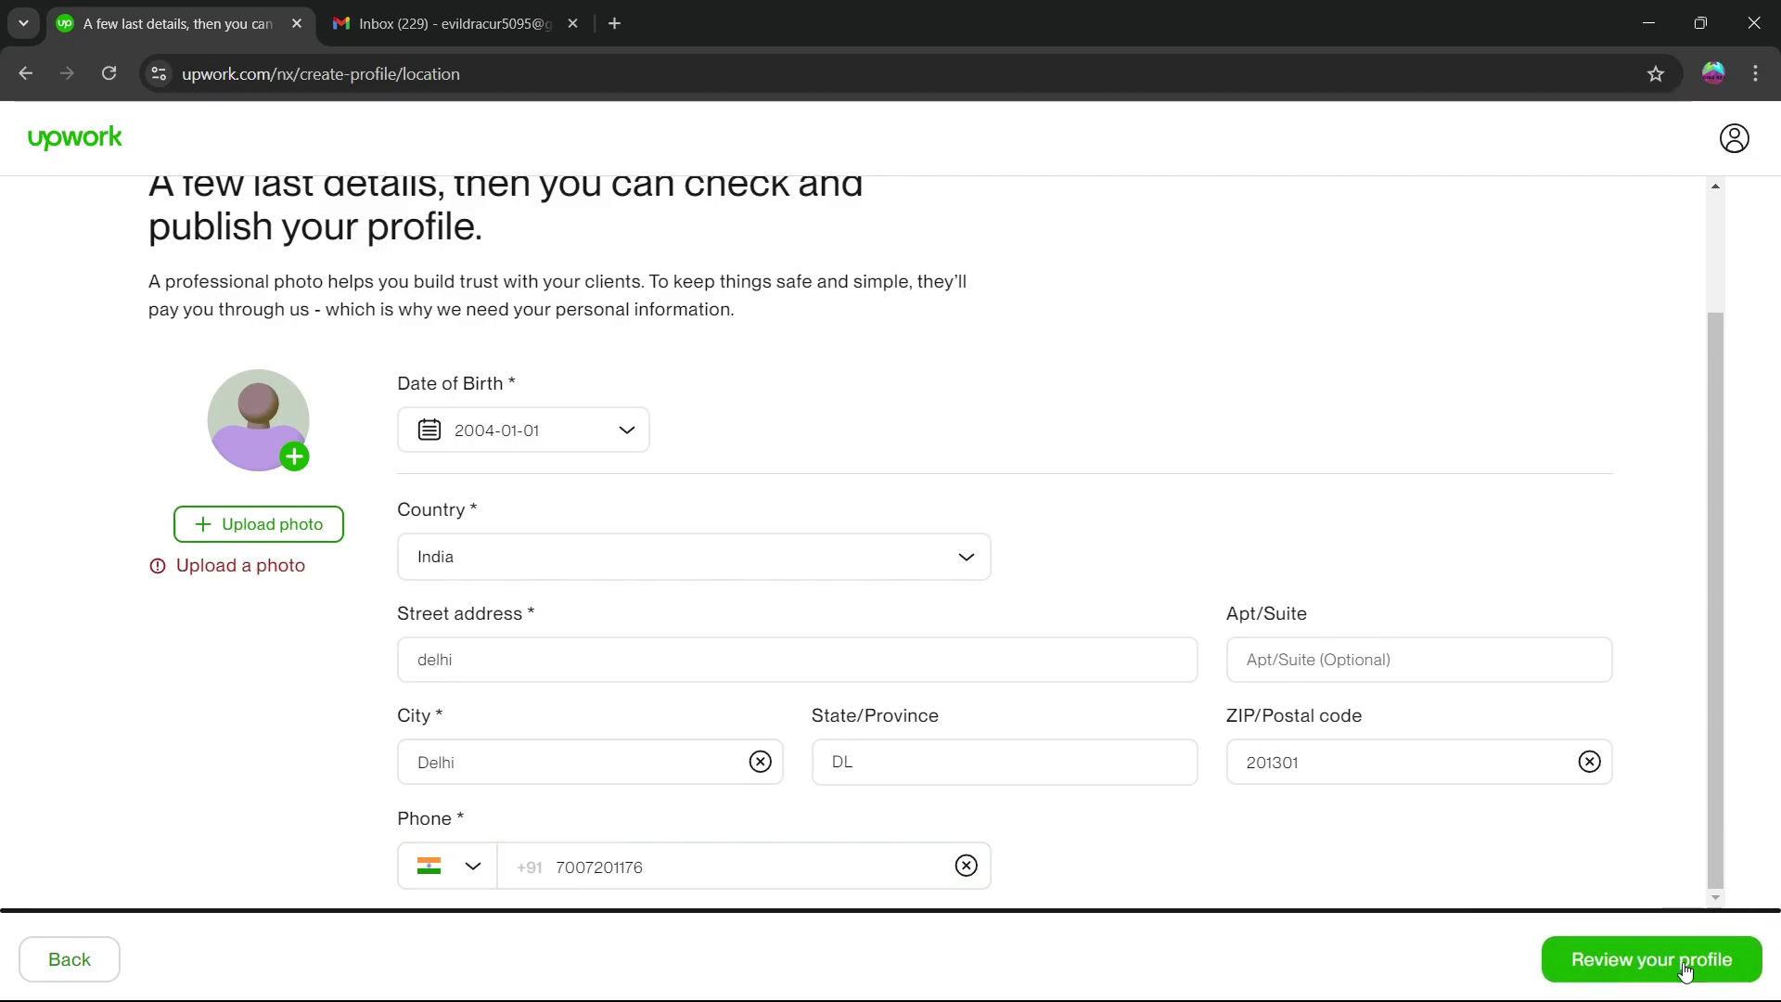
# Upload a camera photo as the profile picture, which fails the maximum file size limit
pyautogui.click(262, 530)
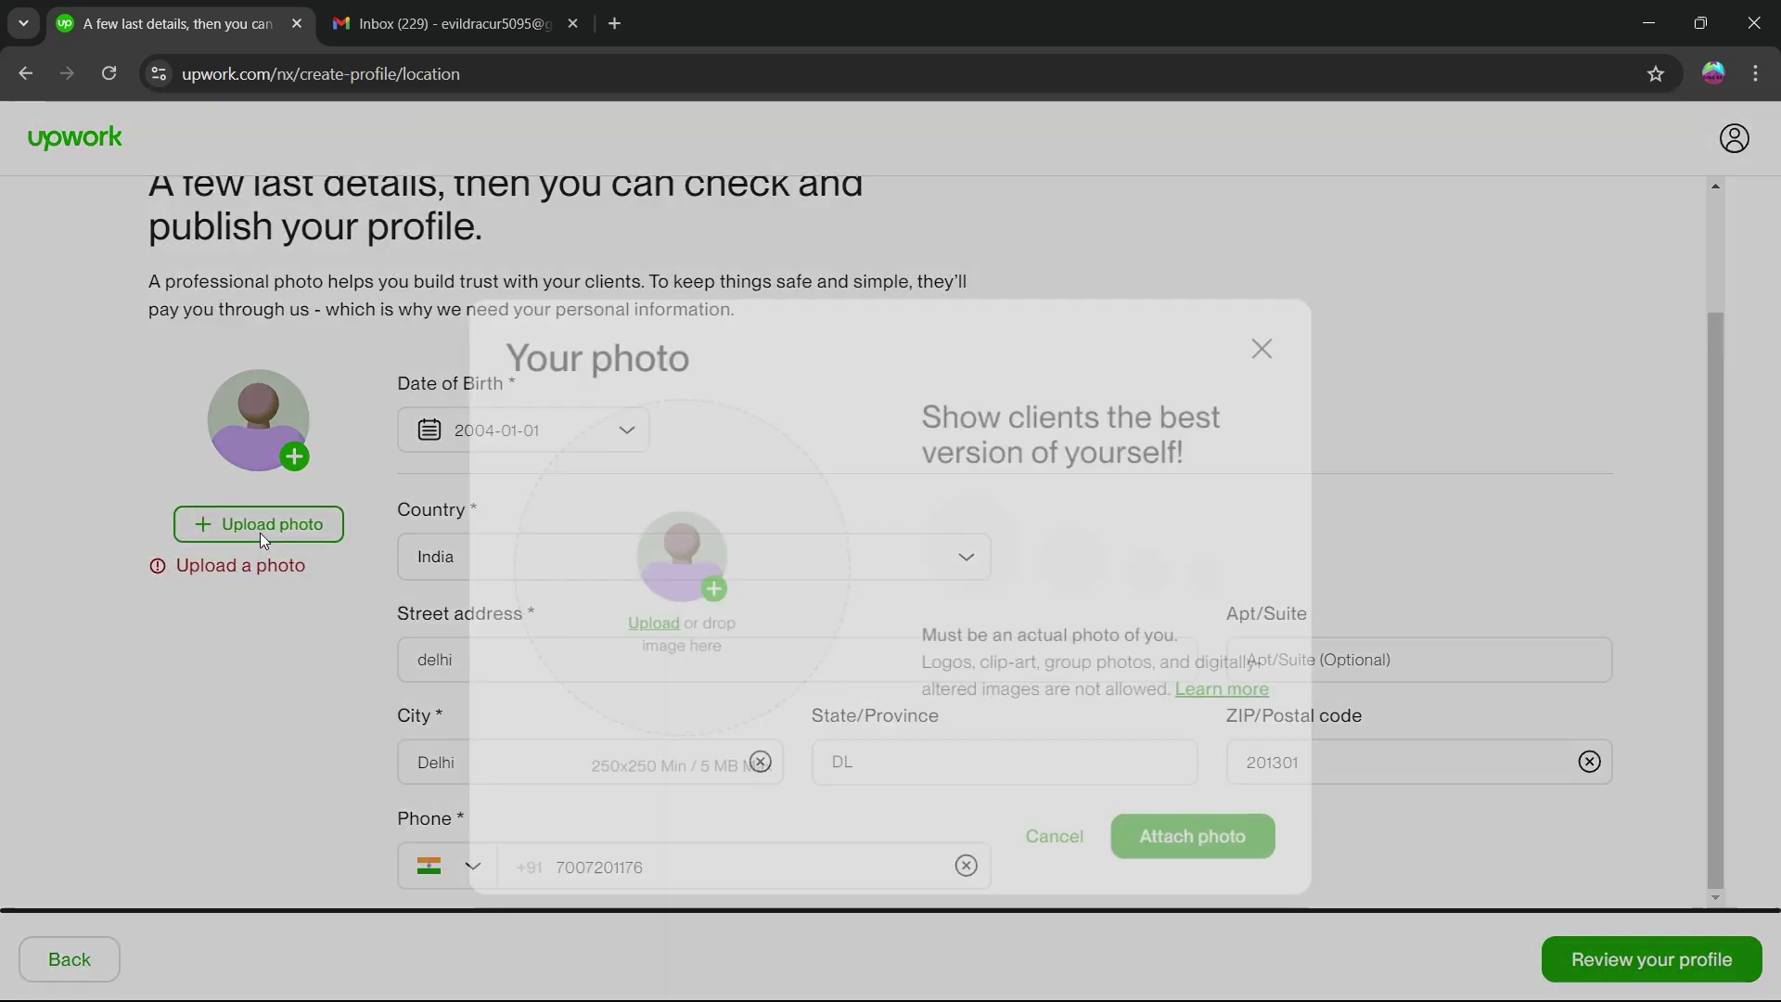
pyautogui.click(714, 554)
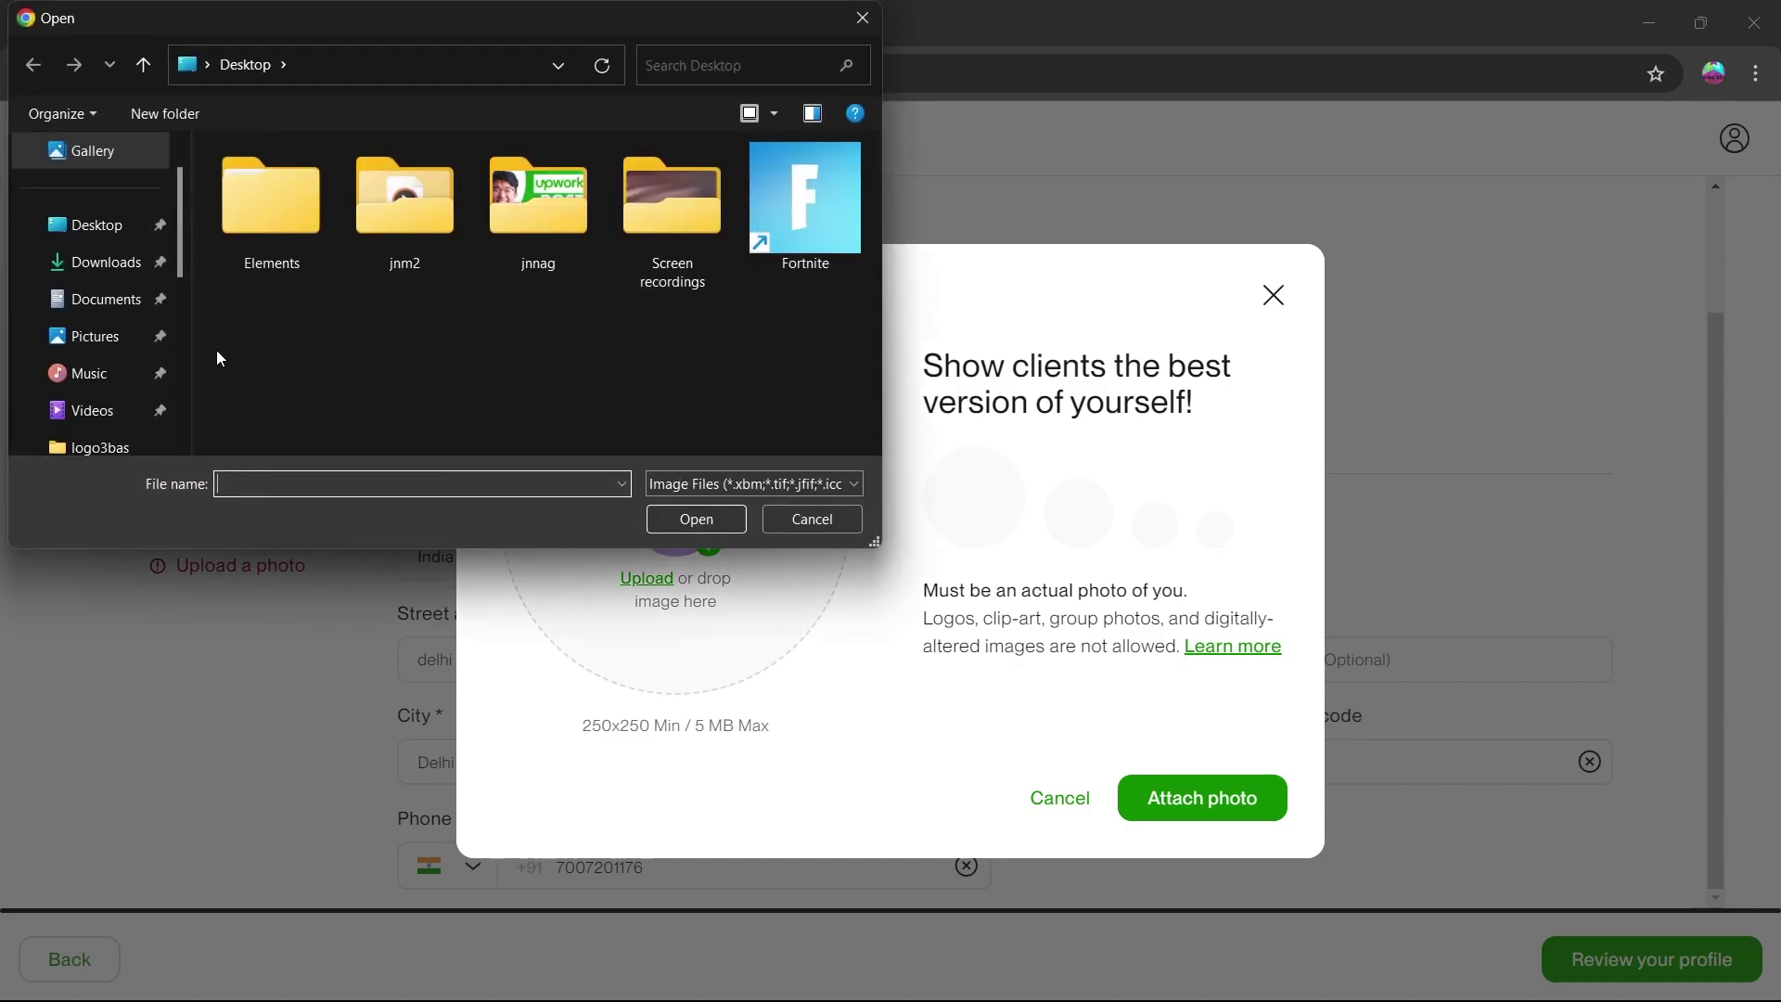
pyautogui.click(524, 335)
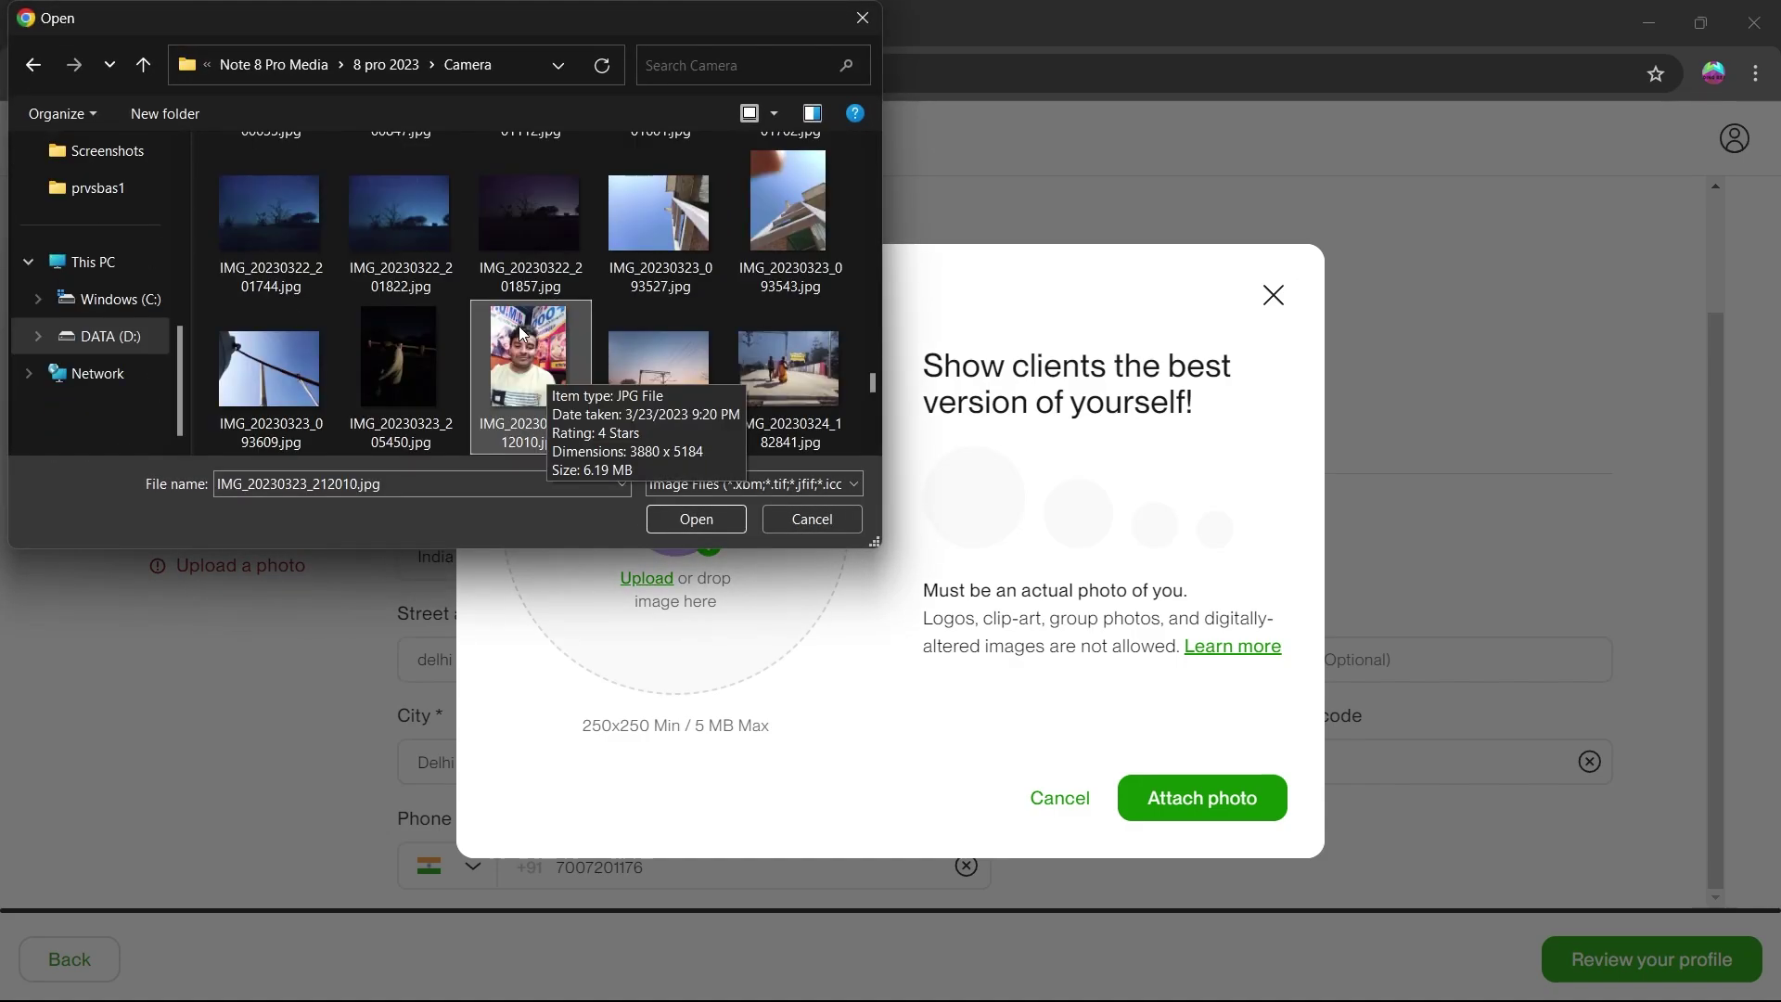
pyautogui.click(696, 520)
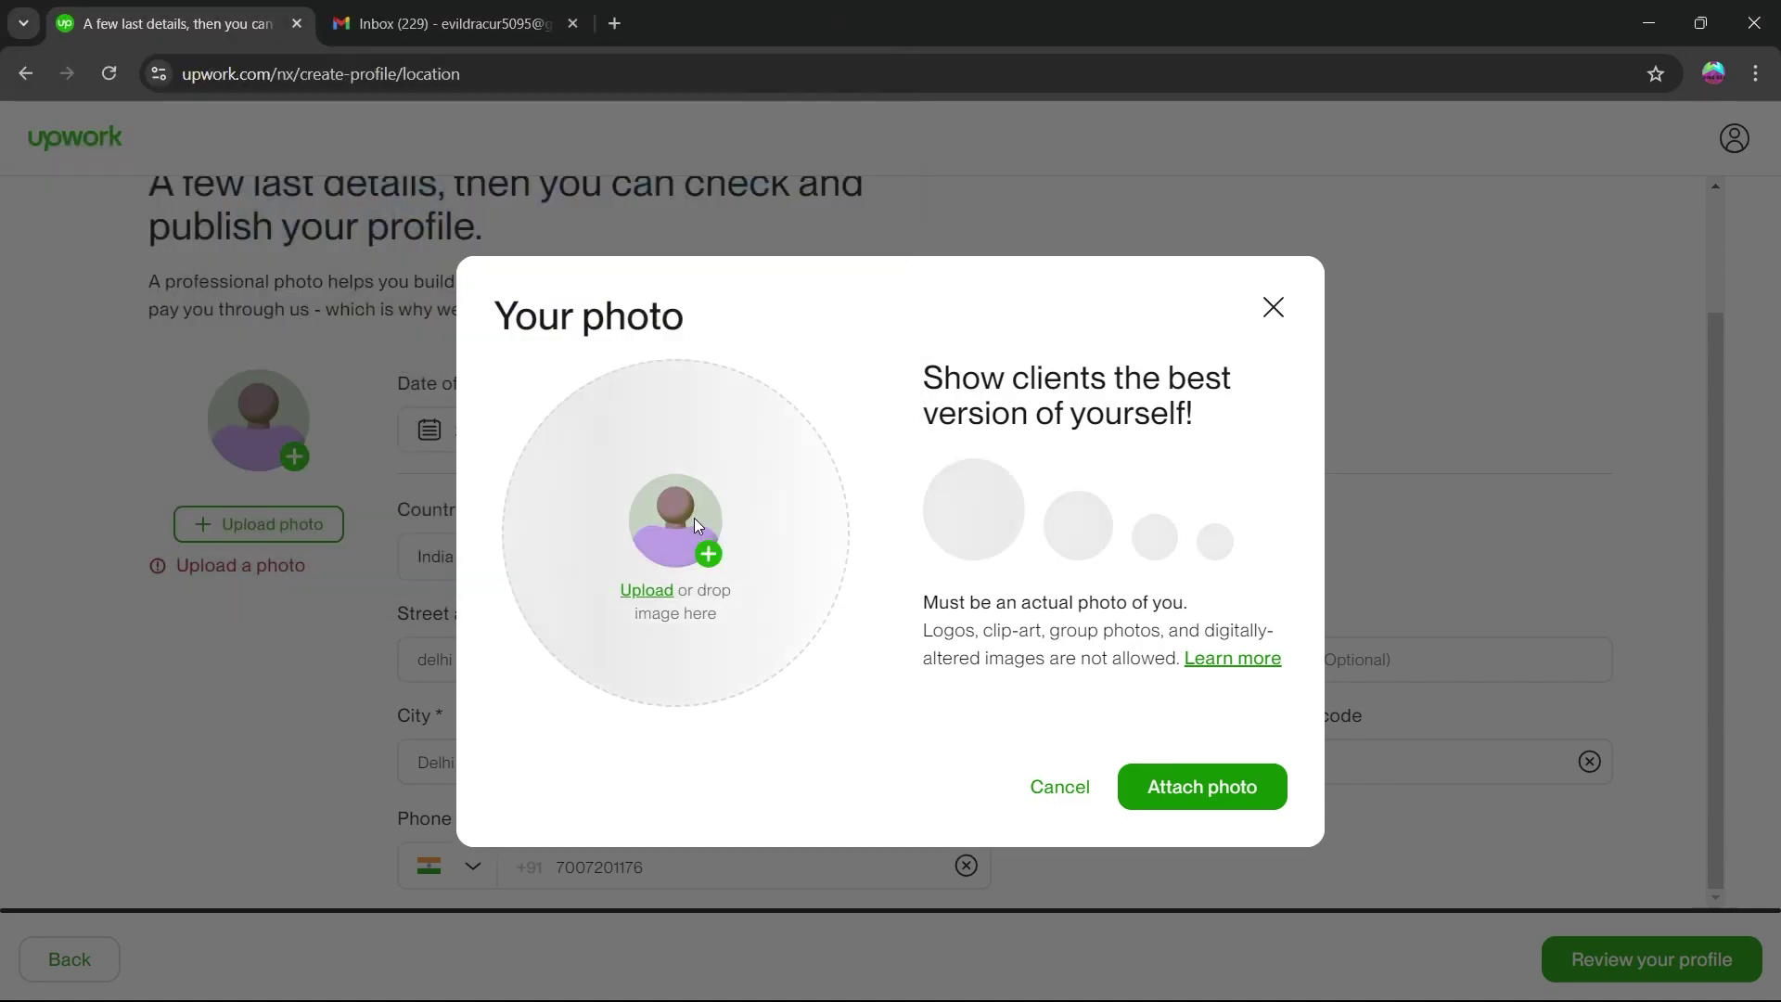
pyautogui.moveTo(924, 590); pyautogui.dragTo(1252, 632)
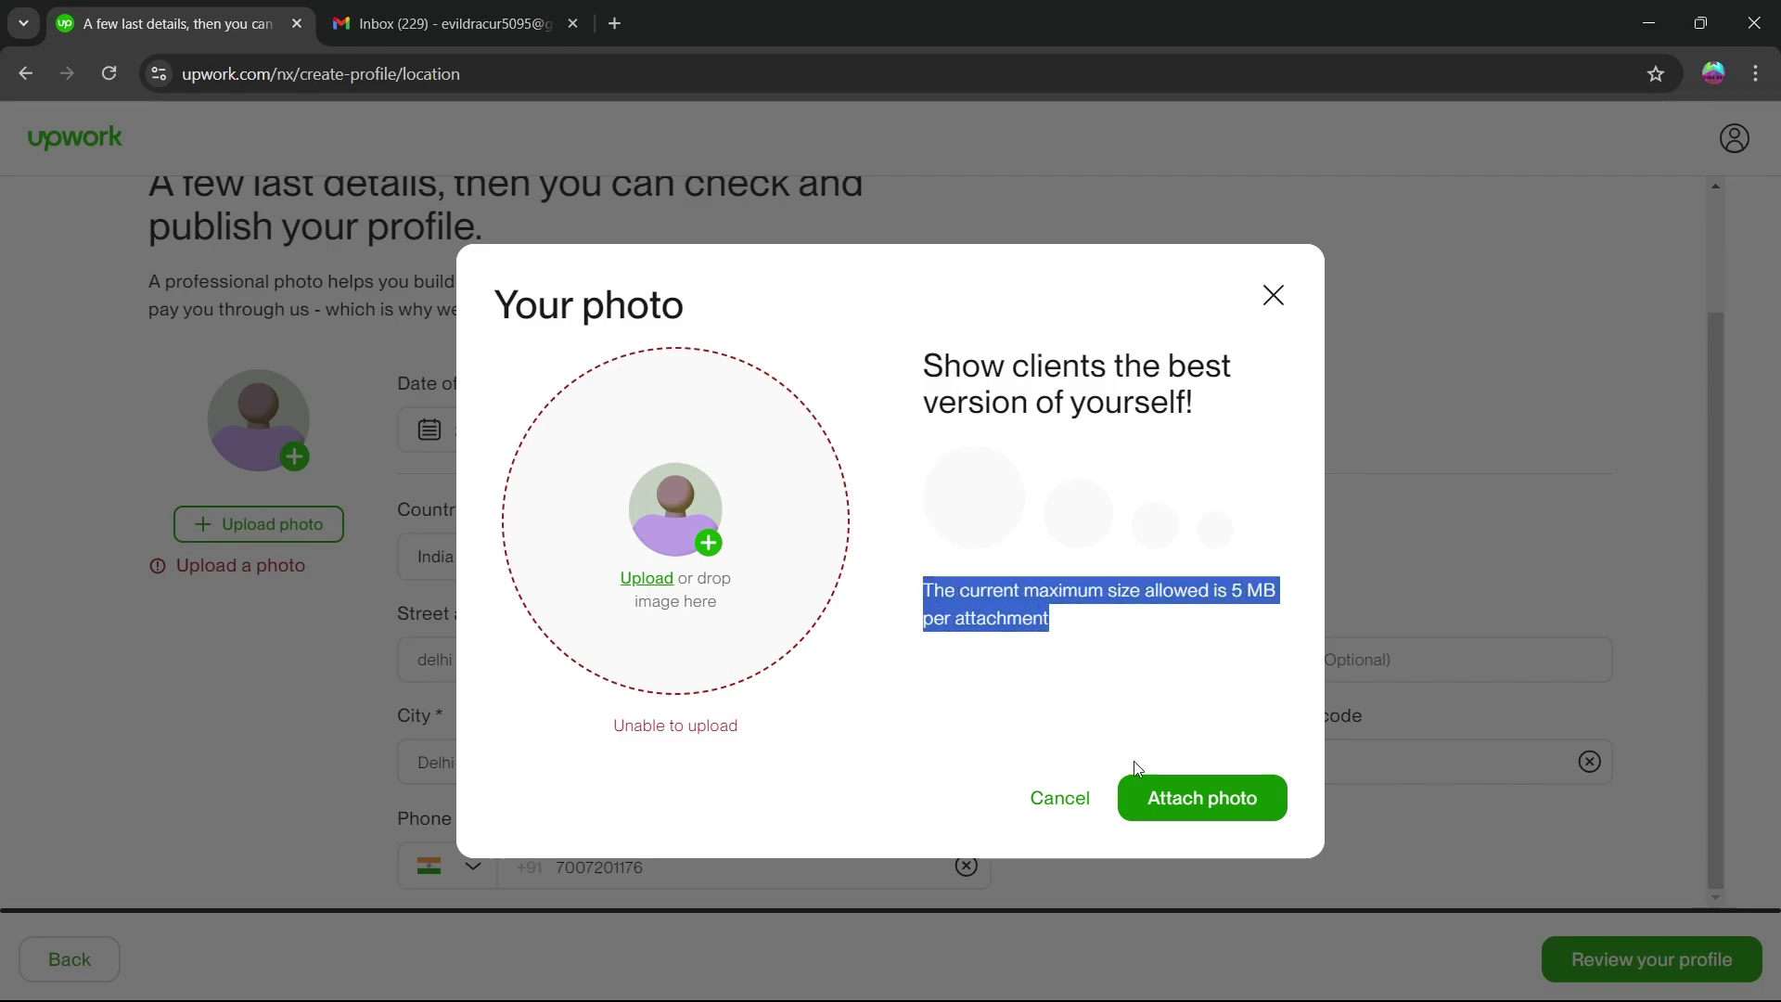
# Attach a selfie from the Snapchat folder as the profile photo instead
pyautogui.click(1159, 798)
pyautogui.moveTo(872, 158); pyautogui.dragTo(876, 434)
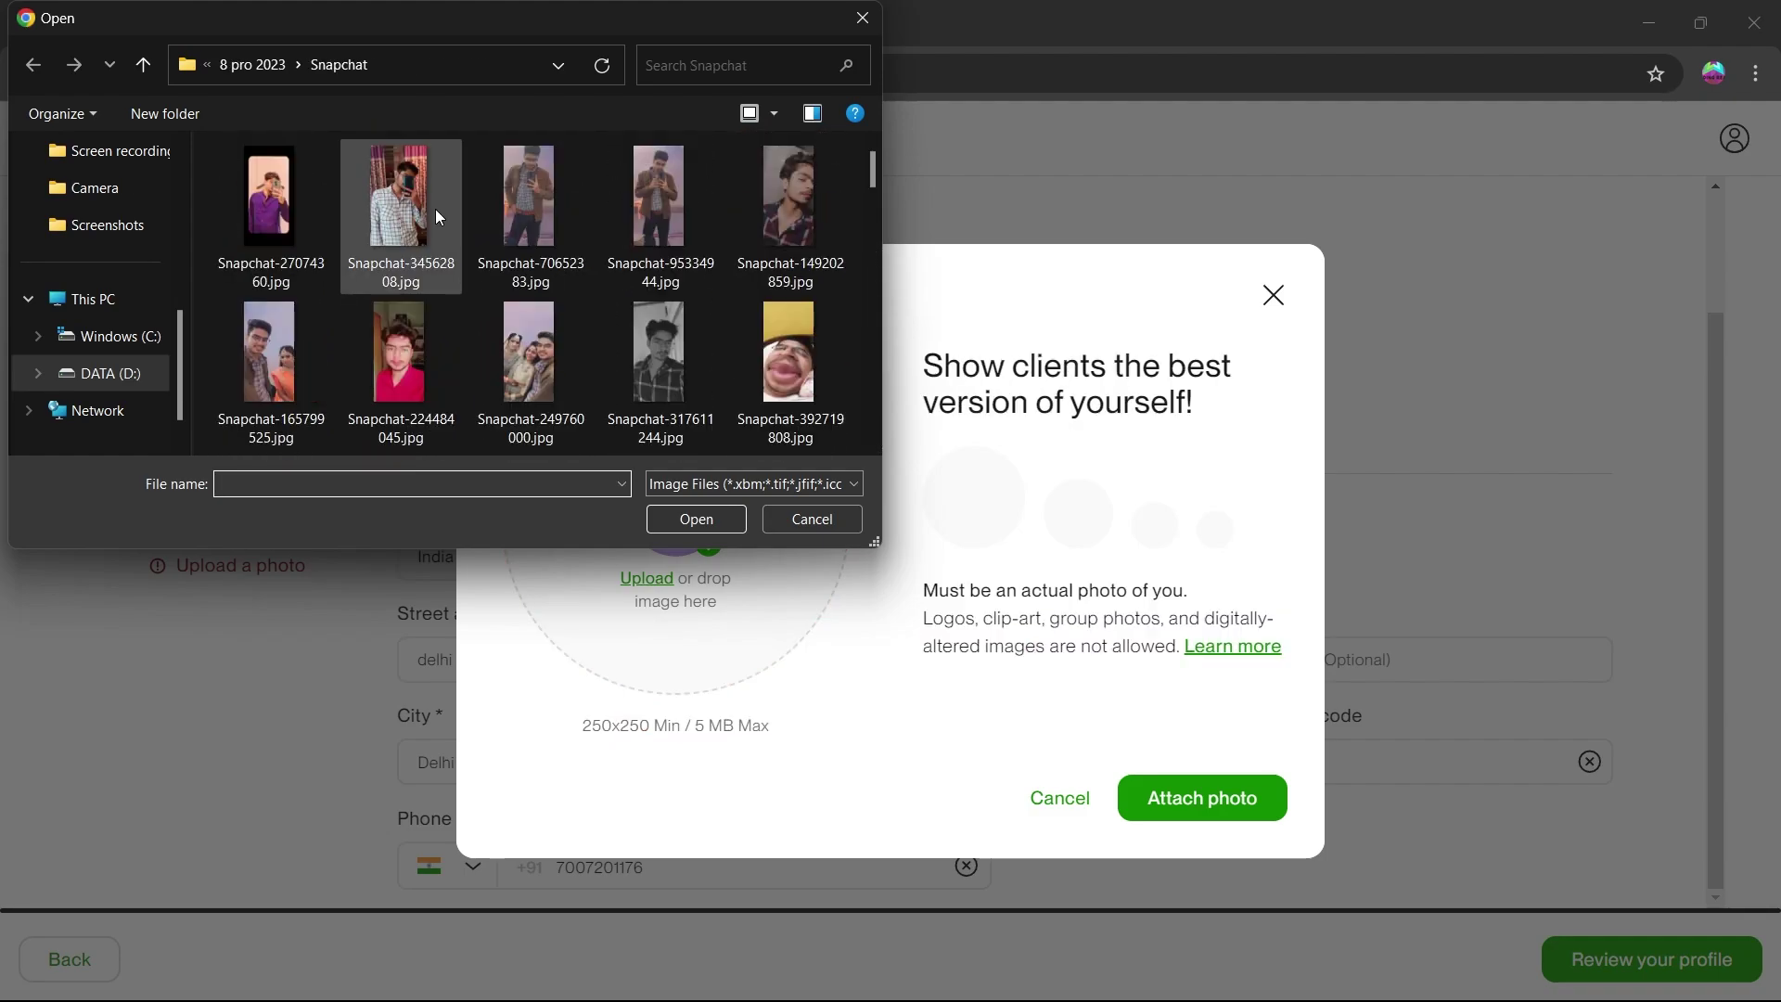
pyautogui.click(401, 223)
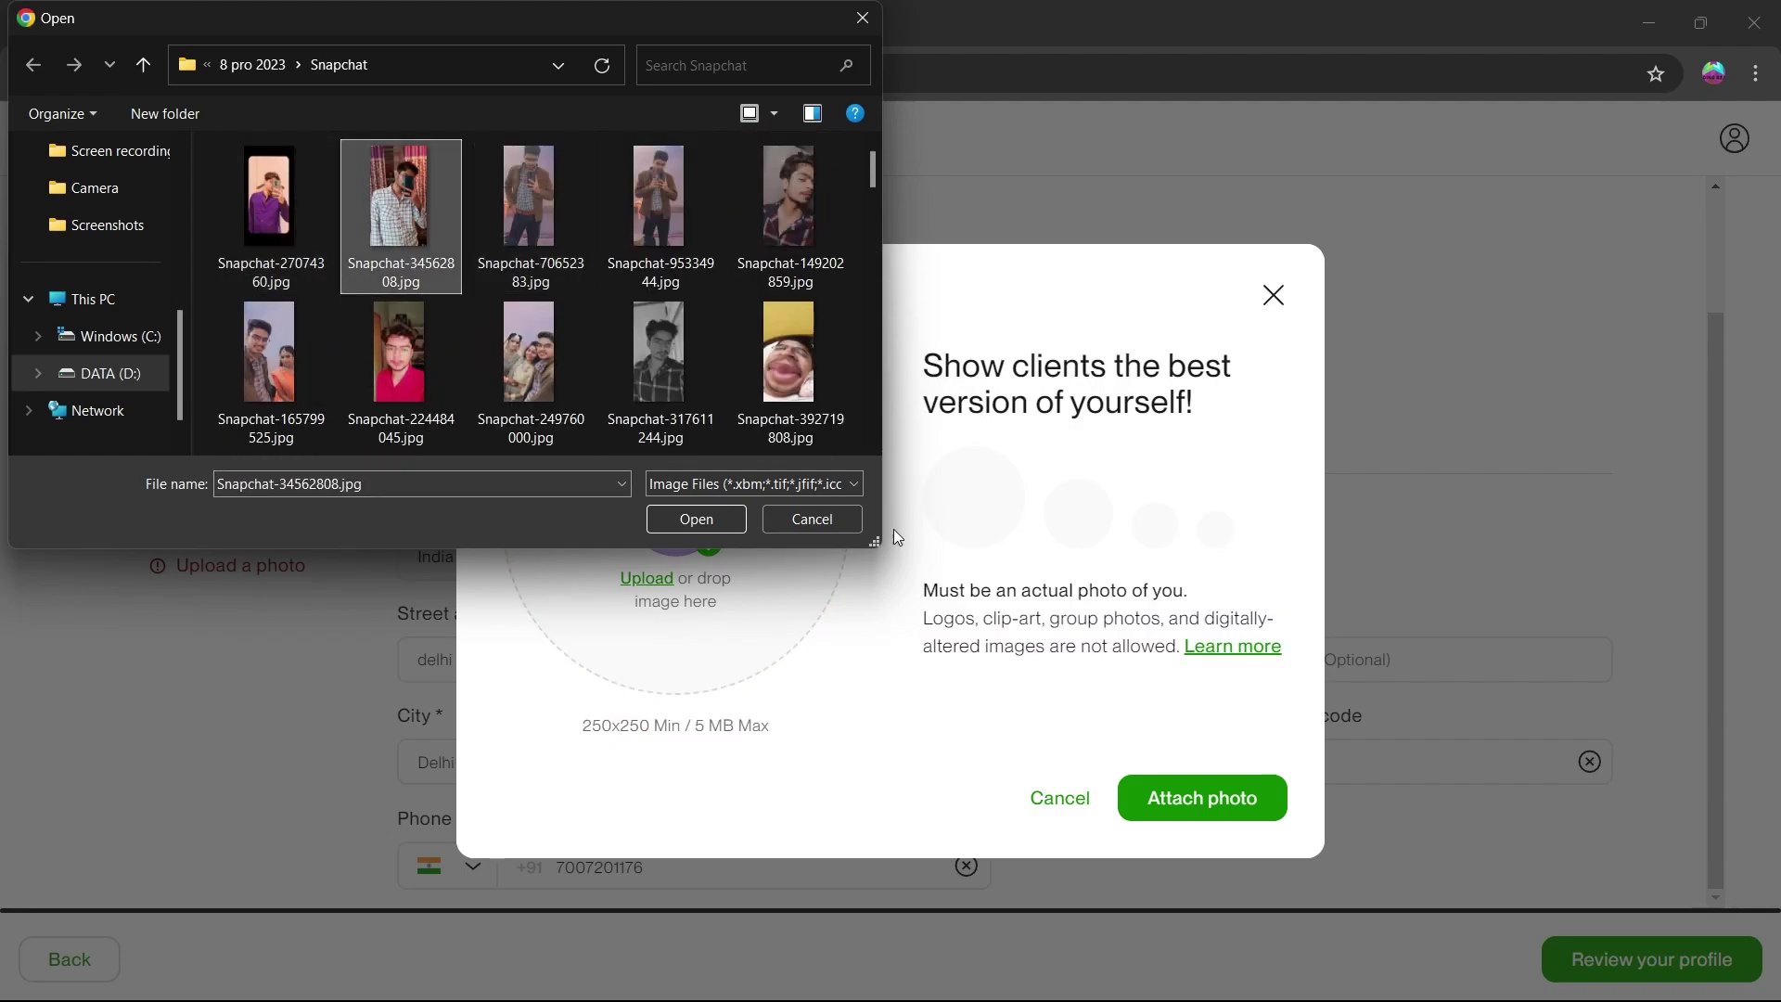
pyautogui.click(697, 519)
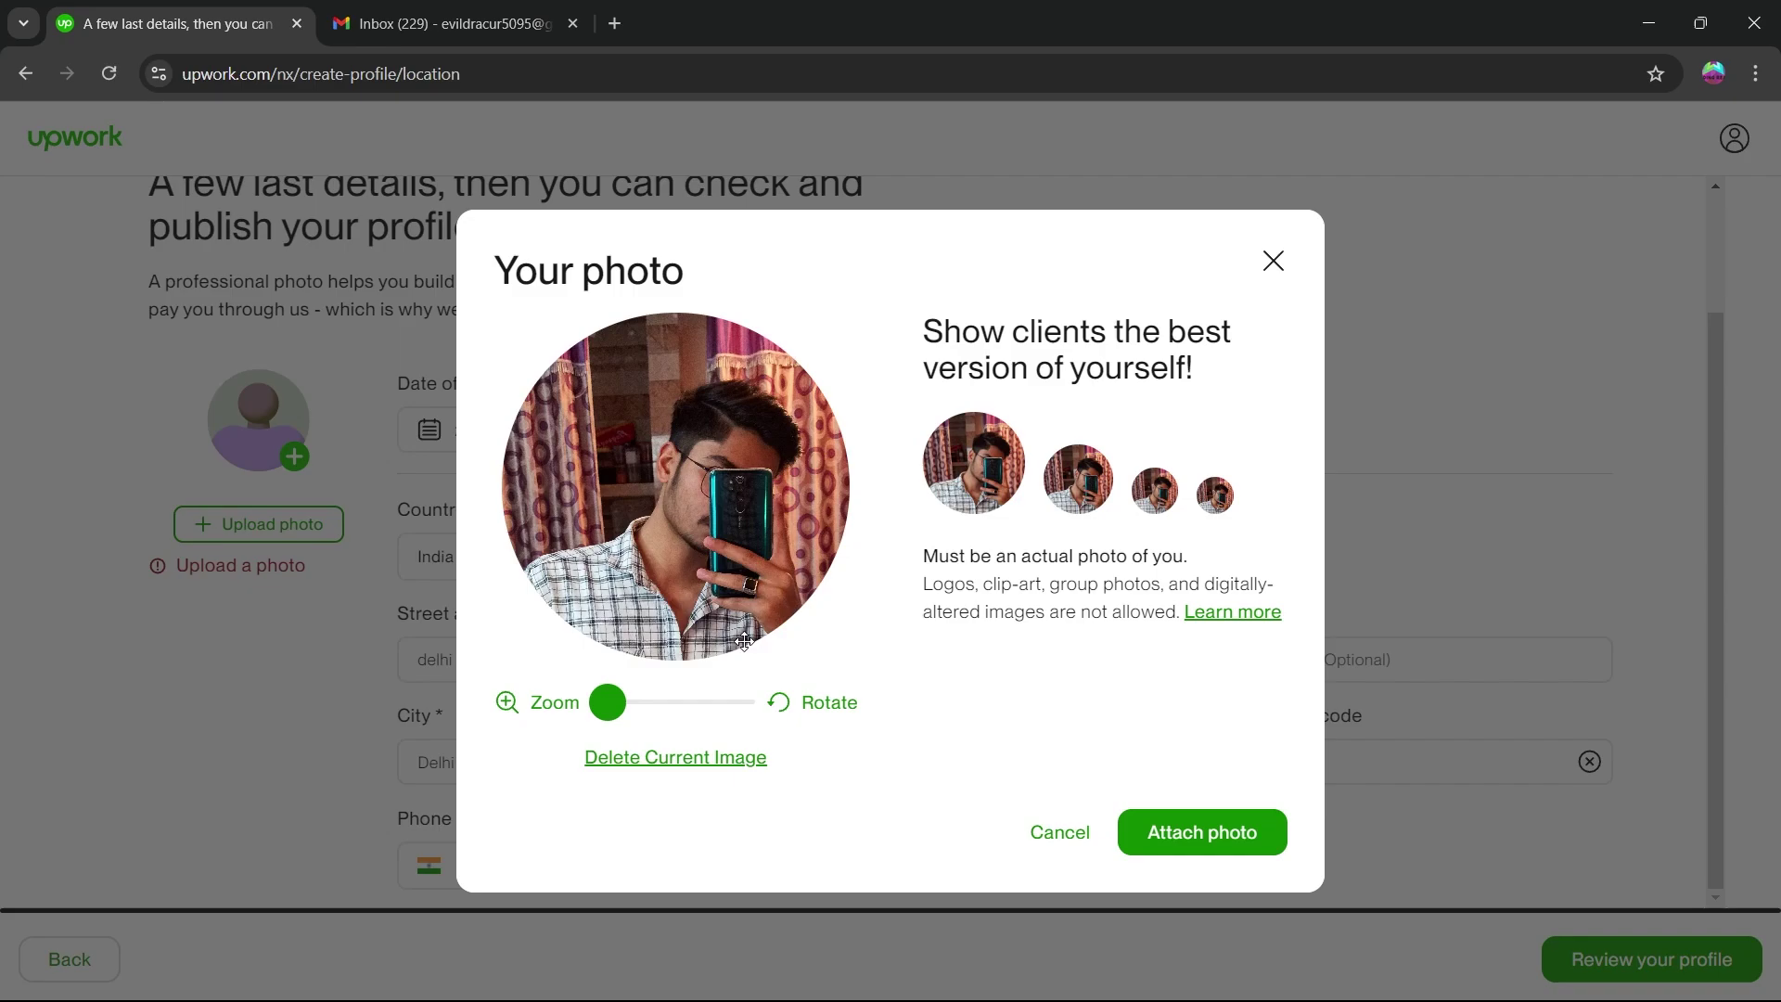
pyautogui.click(1221, 835)
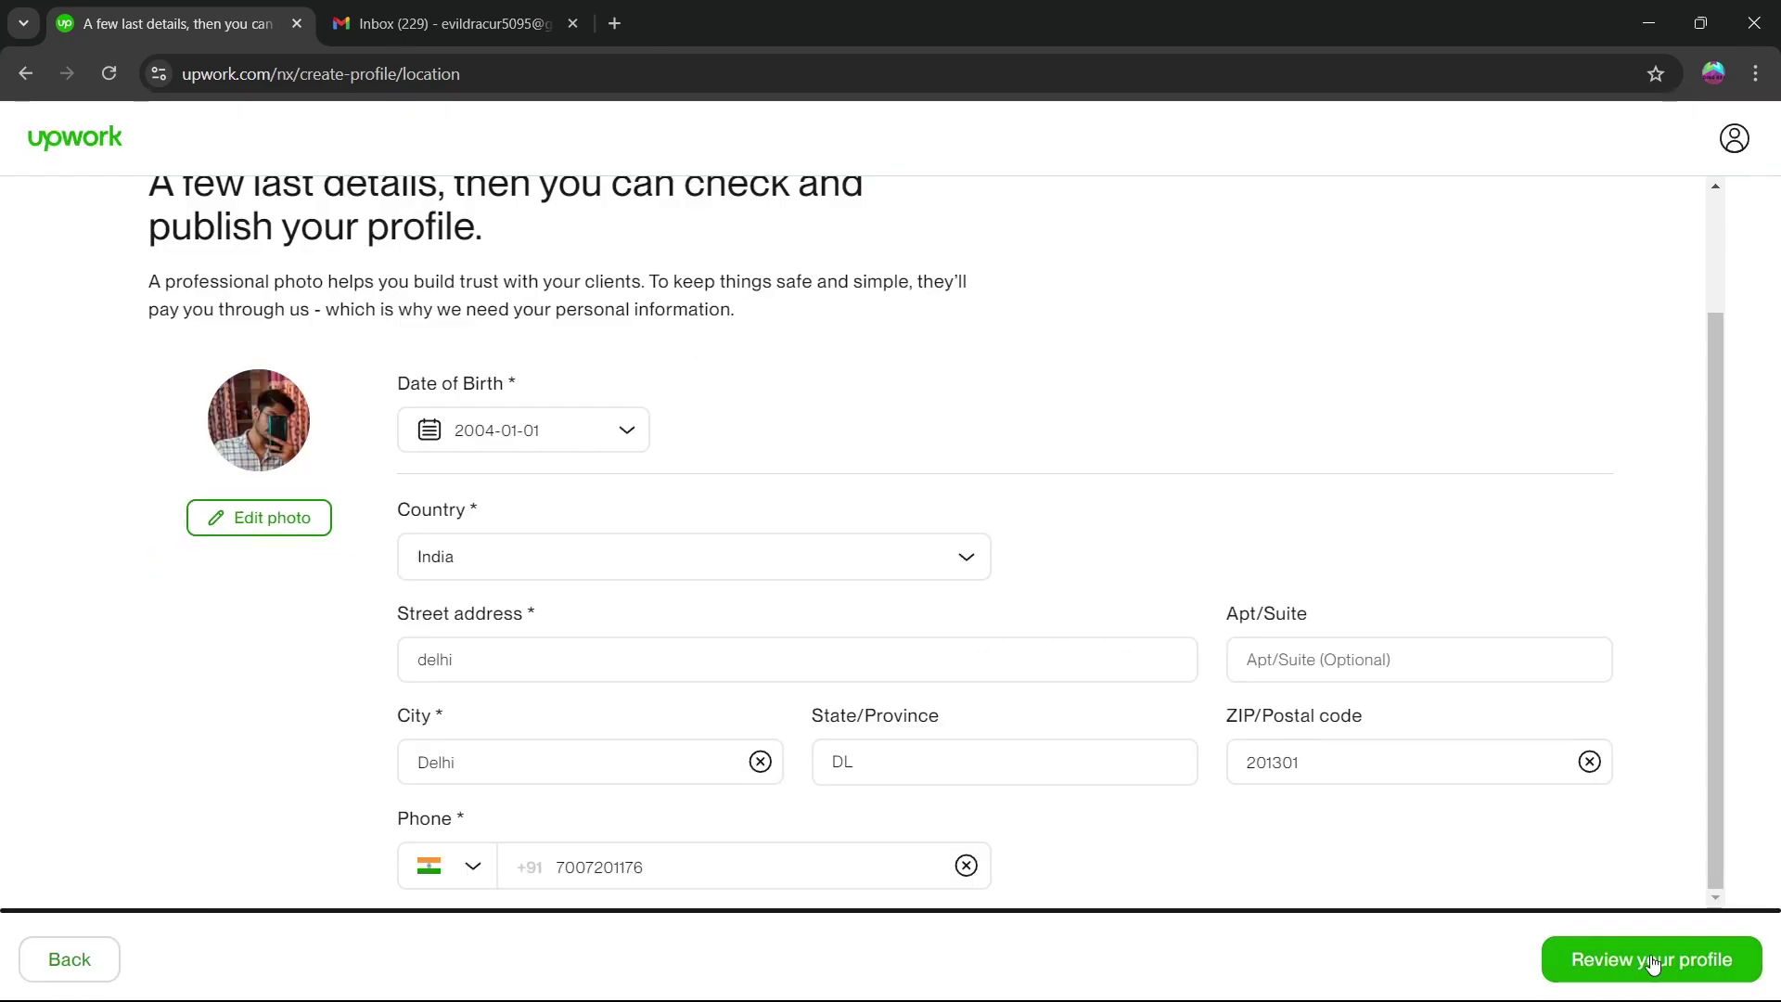
# Review the profile preview and submit the finished profile
pyautogui.click(1655, 964)
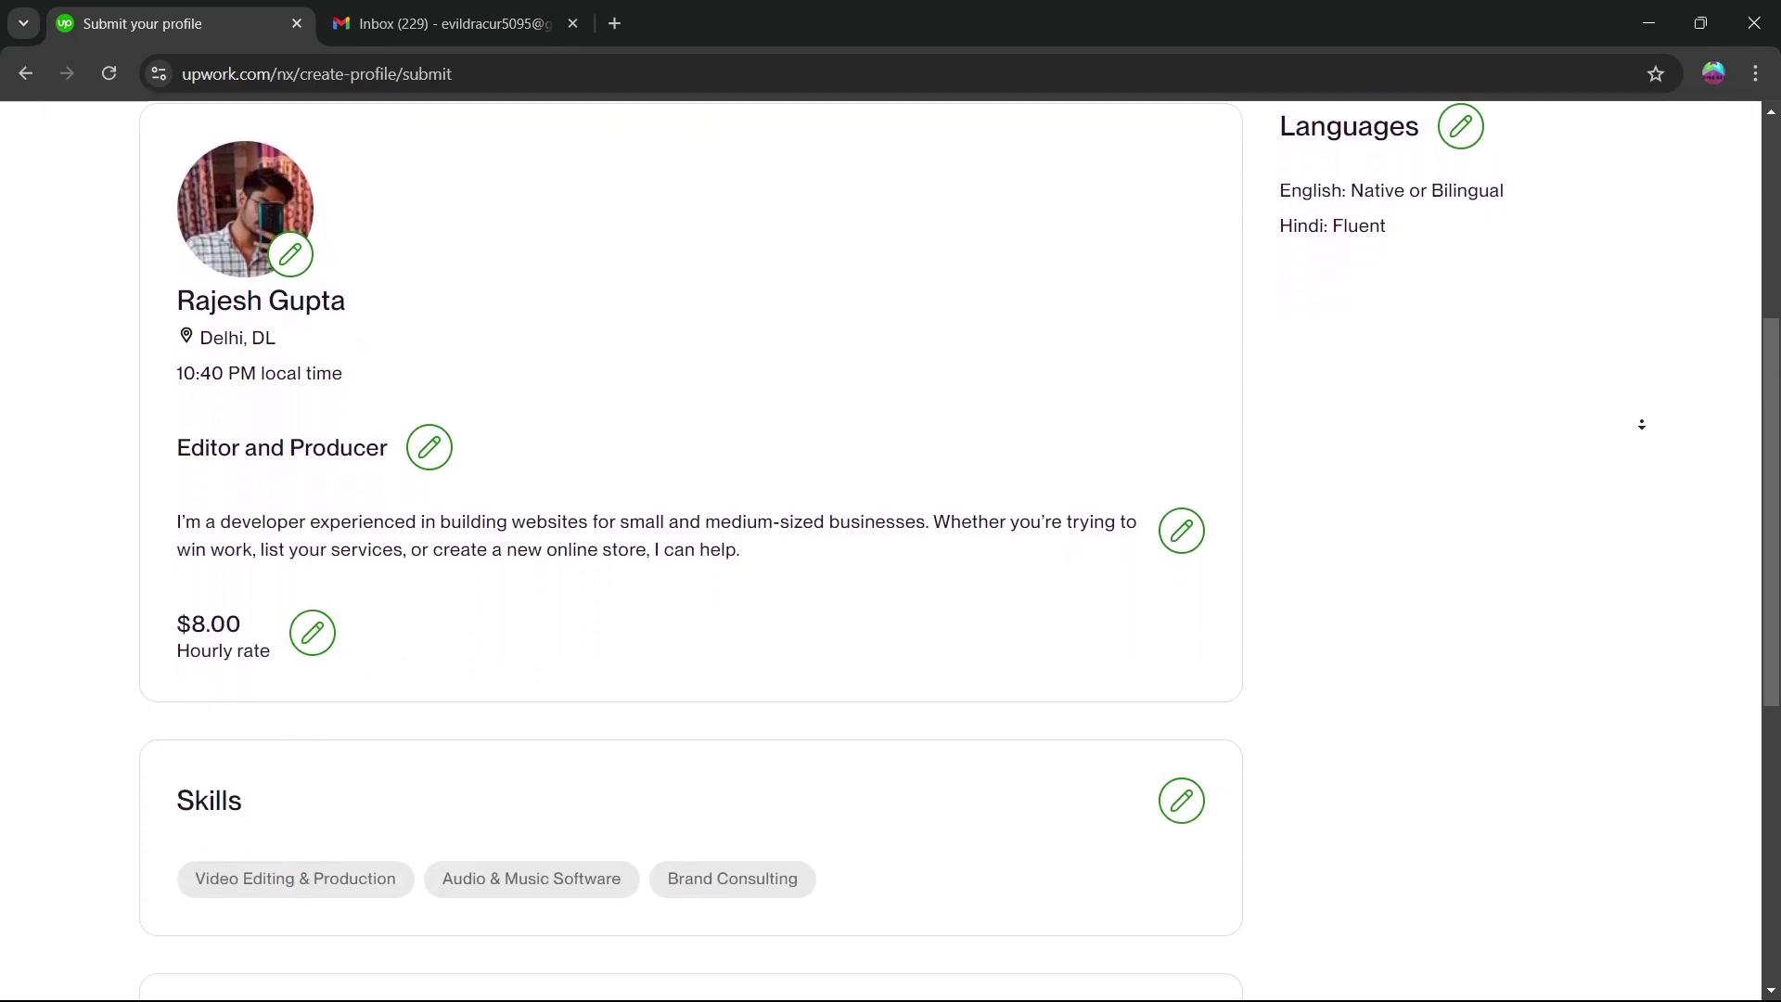
pyautogui.scroll(10, 891, 502)
pyautogui.click(326, 464)
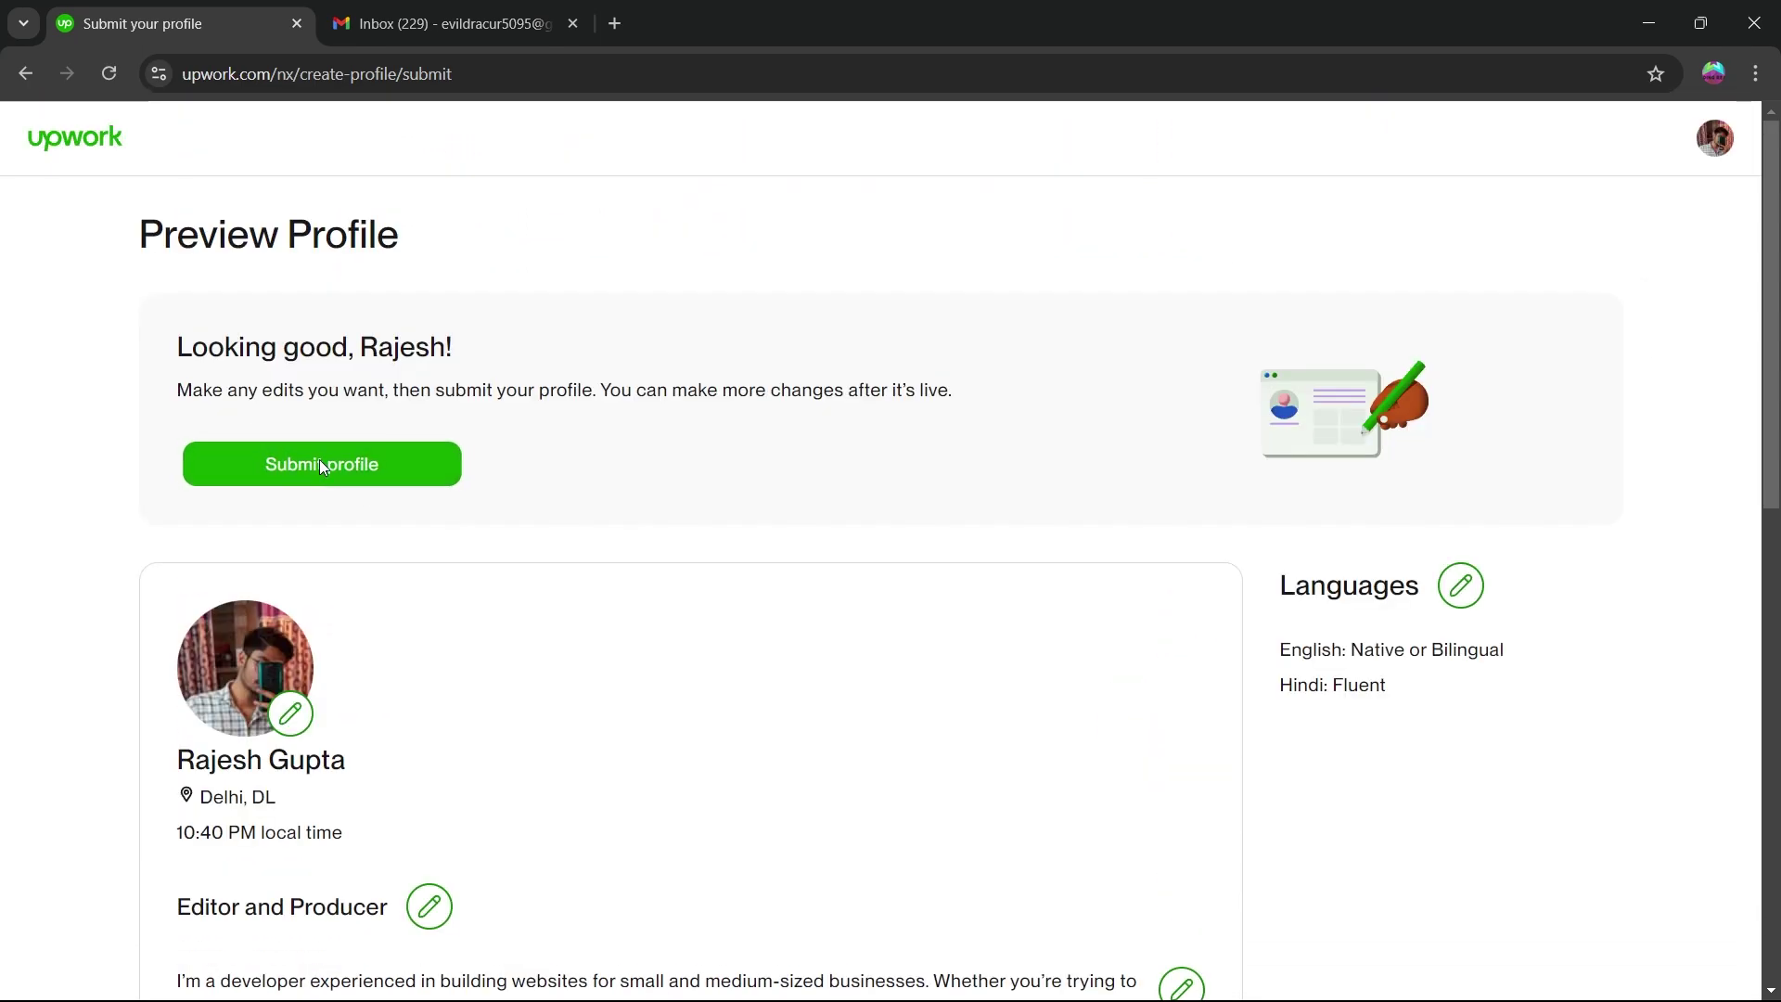
pyautogui.scroll(-2, 266, 343)
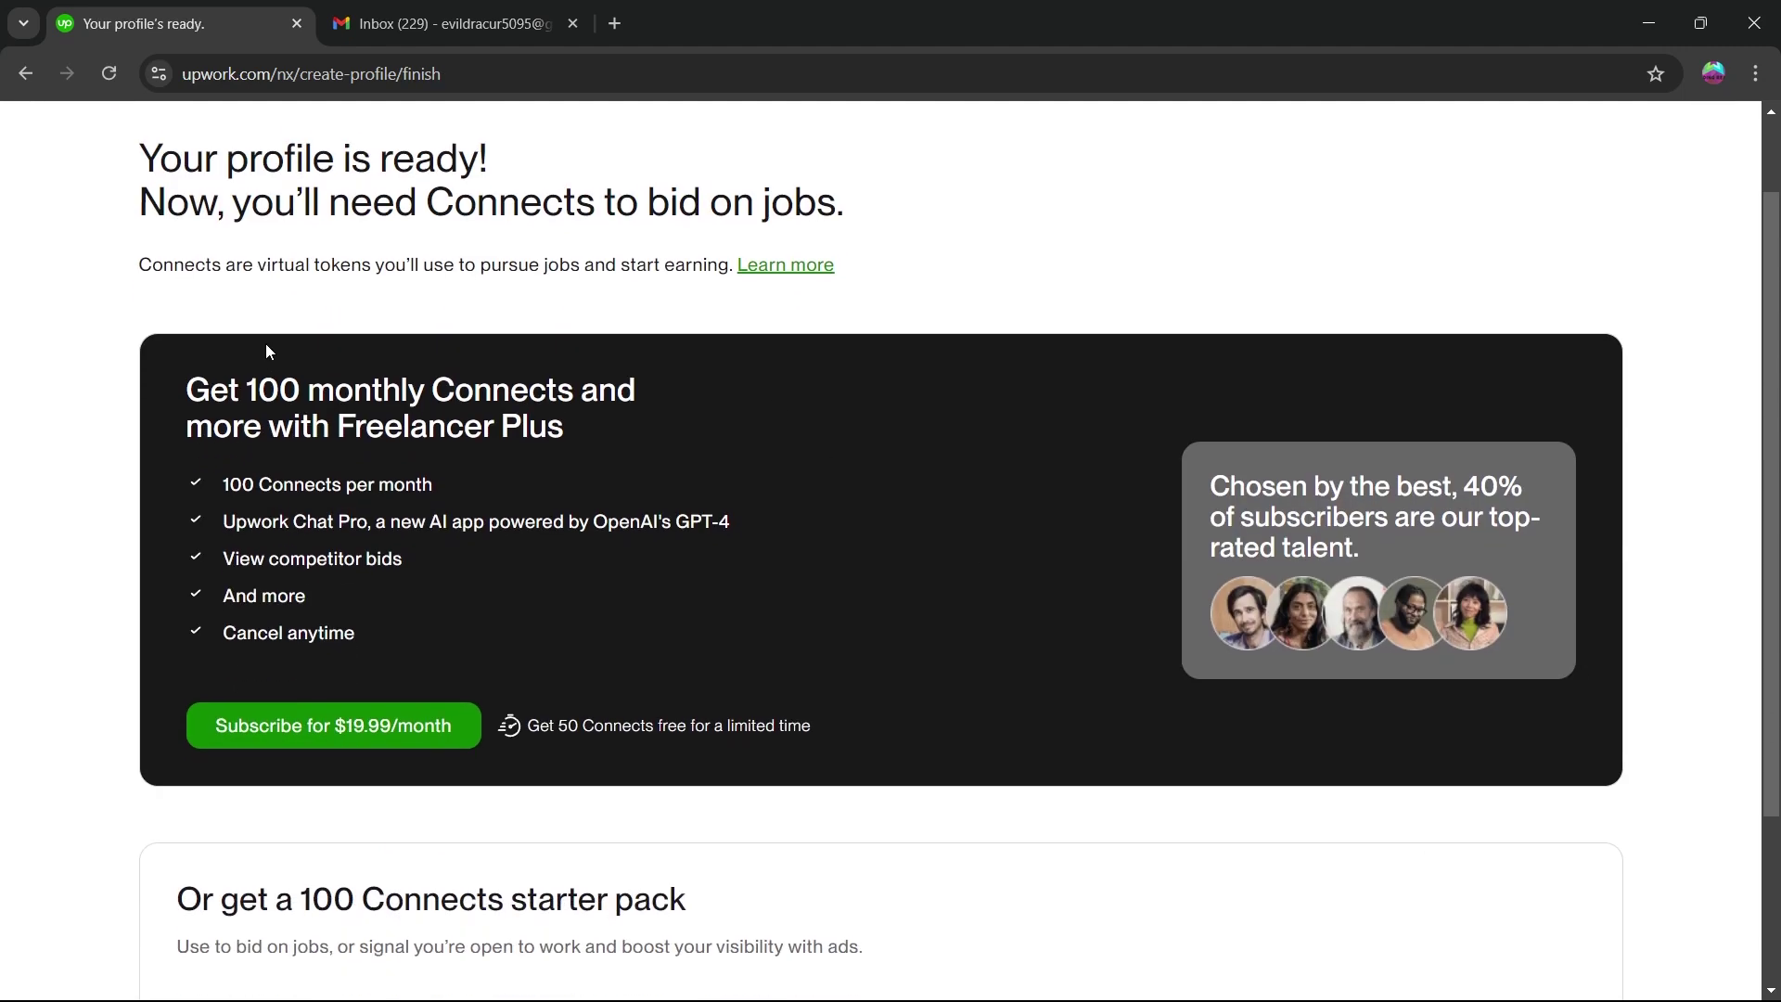
pyautogui.scroll(-1, 305, 467)
pyautogui.scroll(2, 305, 468)
pyautogui.scroll(-1, 305, 468)
pyautogui.scroll(1, 305, 467)
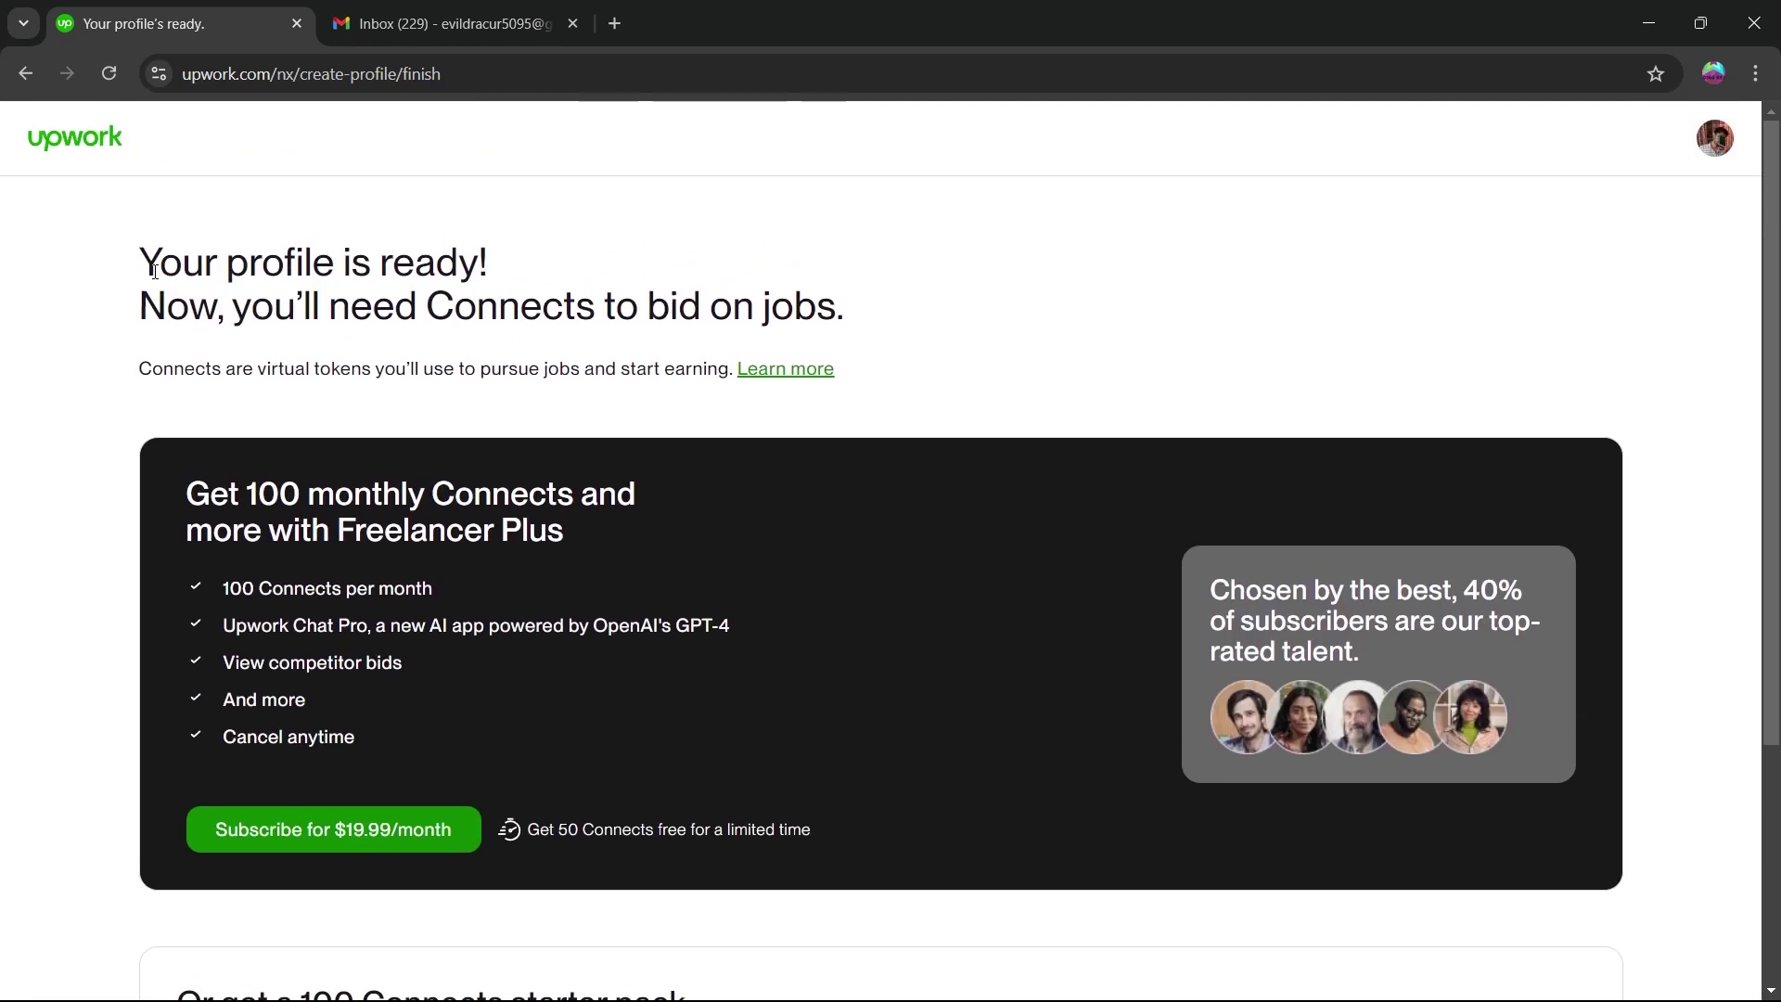
# Read through the Connects and Freelancer Plus offers, then browse jobs without buying Connects
pyautogui.moveTo(156, 271); pyautogui.dragTo(706, 278)
pyautogui.moveTo(140, 309); pyautogui.dragTo(859, 329)
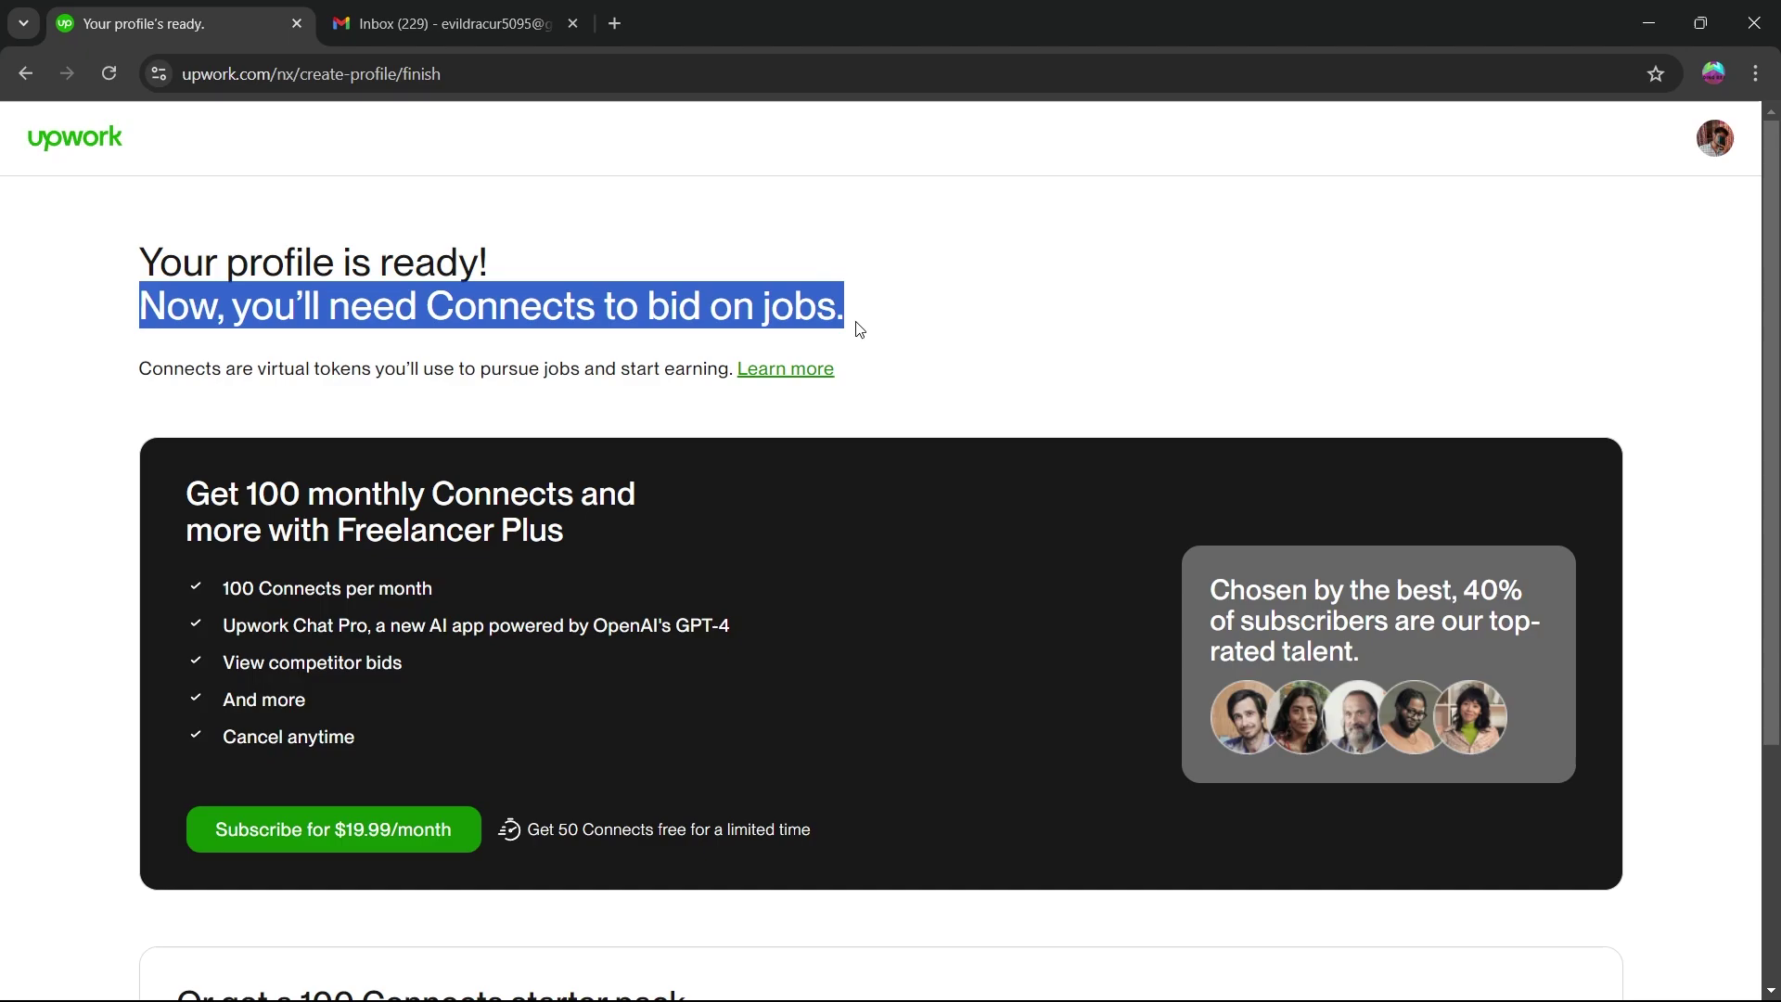
pyautogui.click(1283, 361)
pyautogui.scroll(-3, 1283, 361)
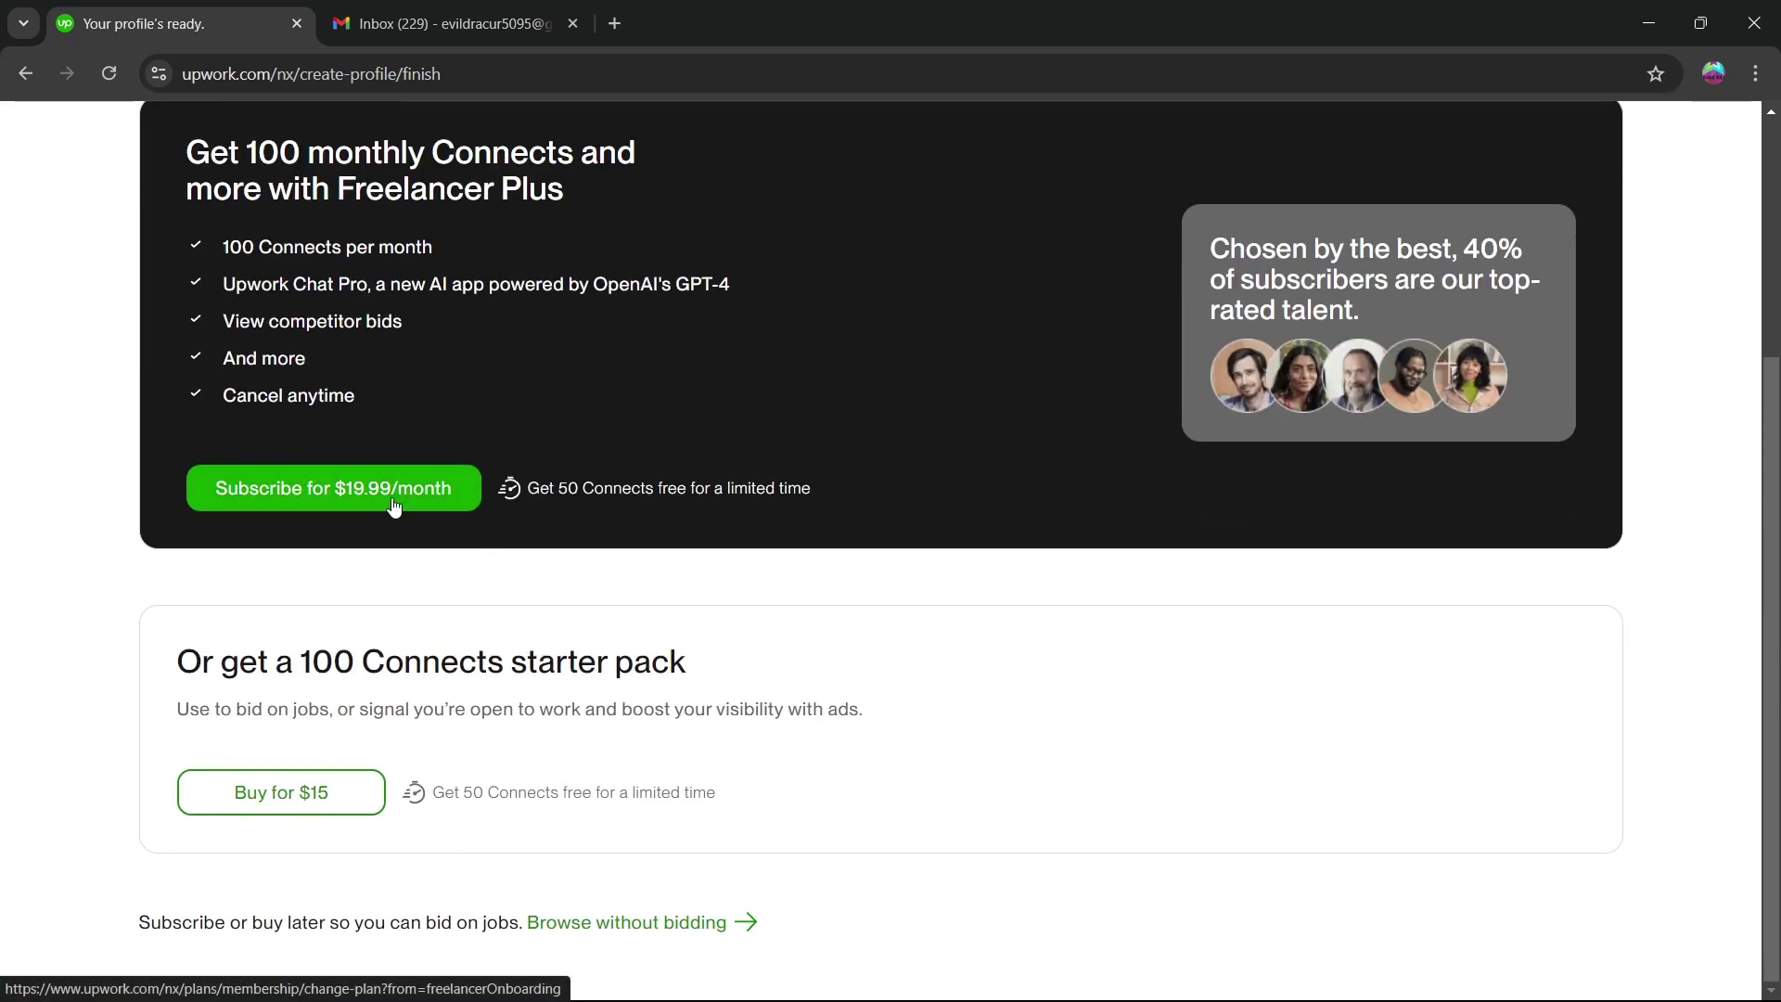
pyautogui.scroll(2, 359, 504)
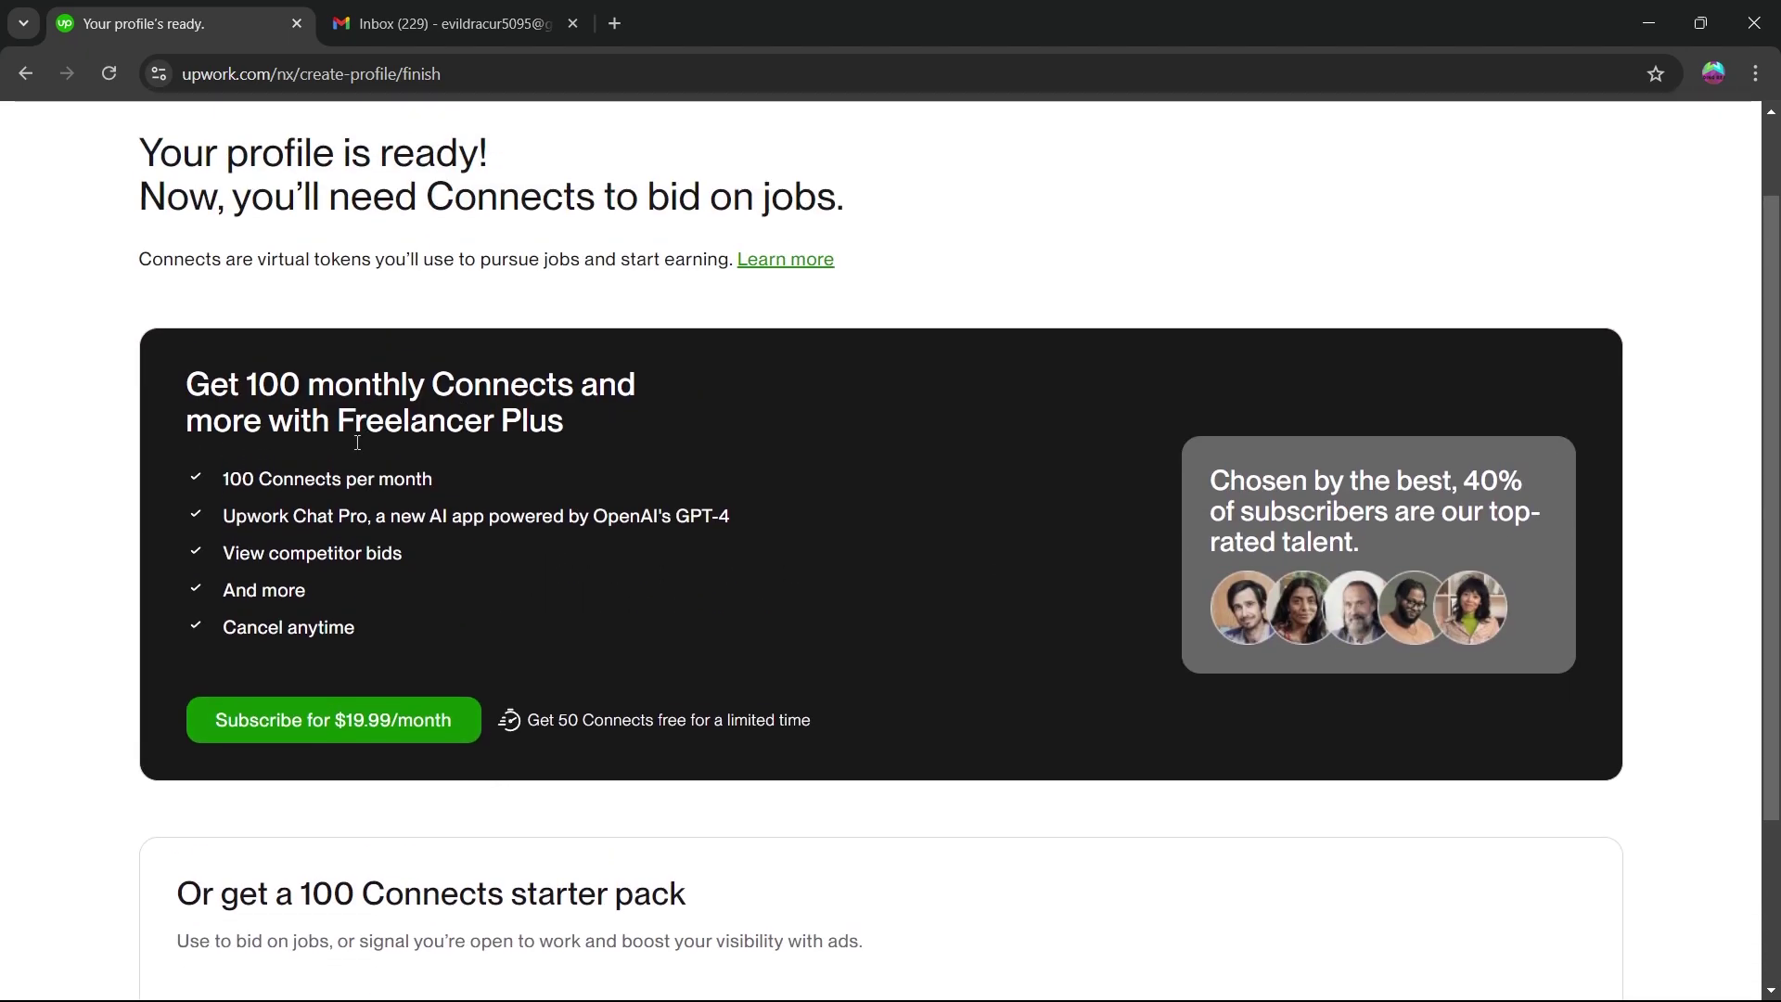
pyautogui.moveTo(191, 374); pyautogui.dragTo(534, 461)
pyautogui.click(397, 421)
pyautogui.scroll(-2, 903, 413)
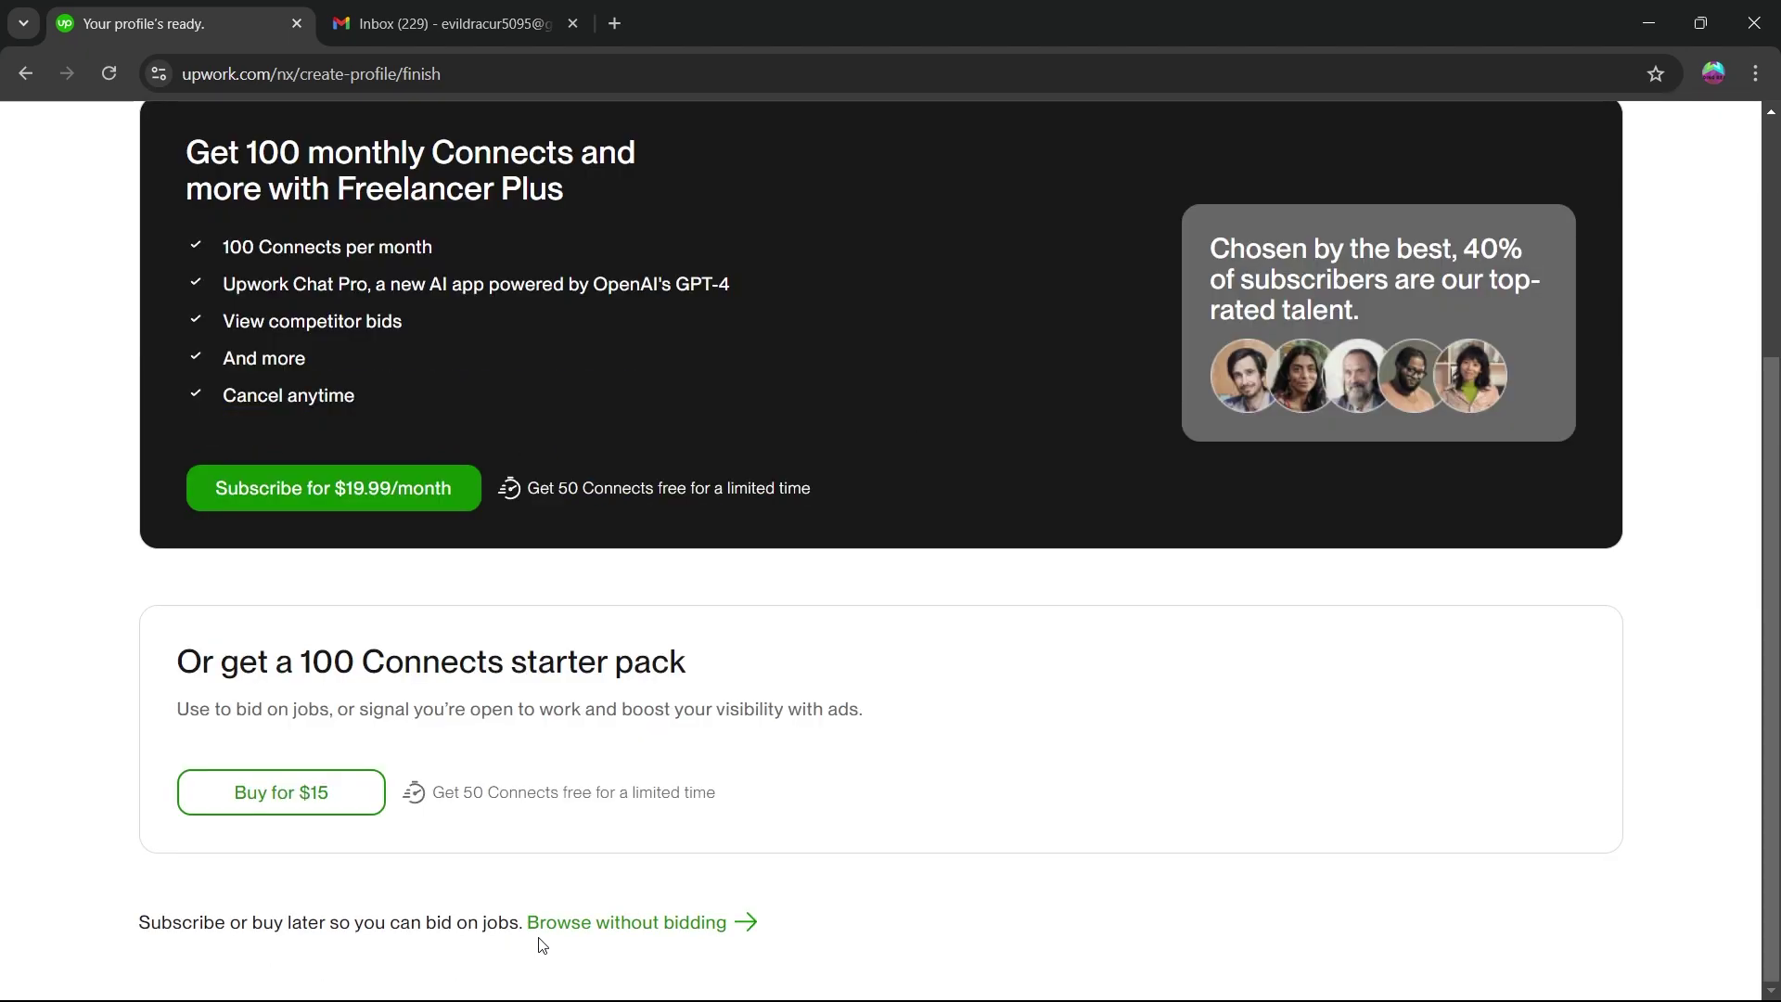
pyautogui.click(717, 923)
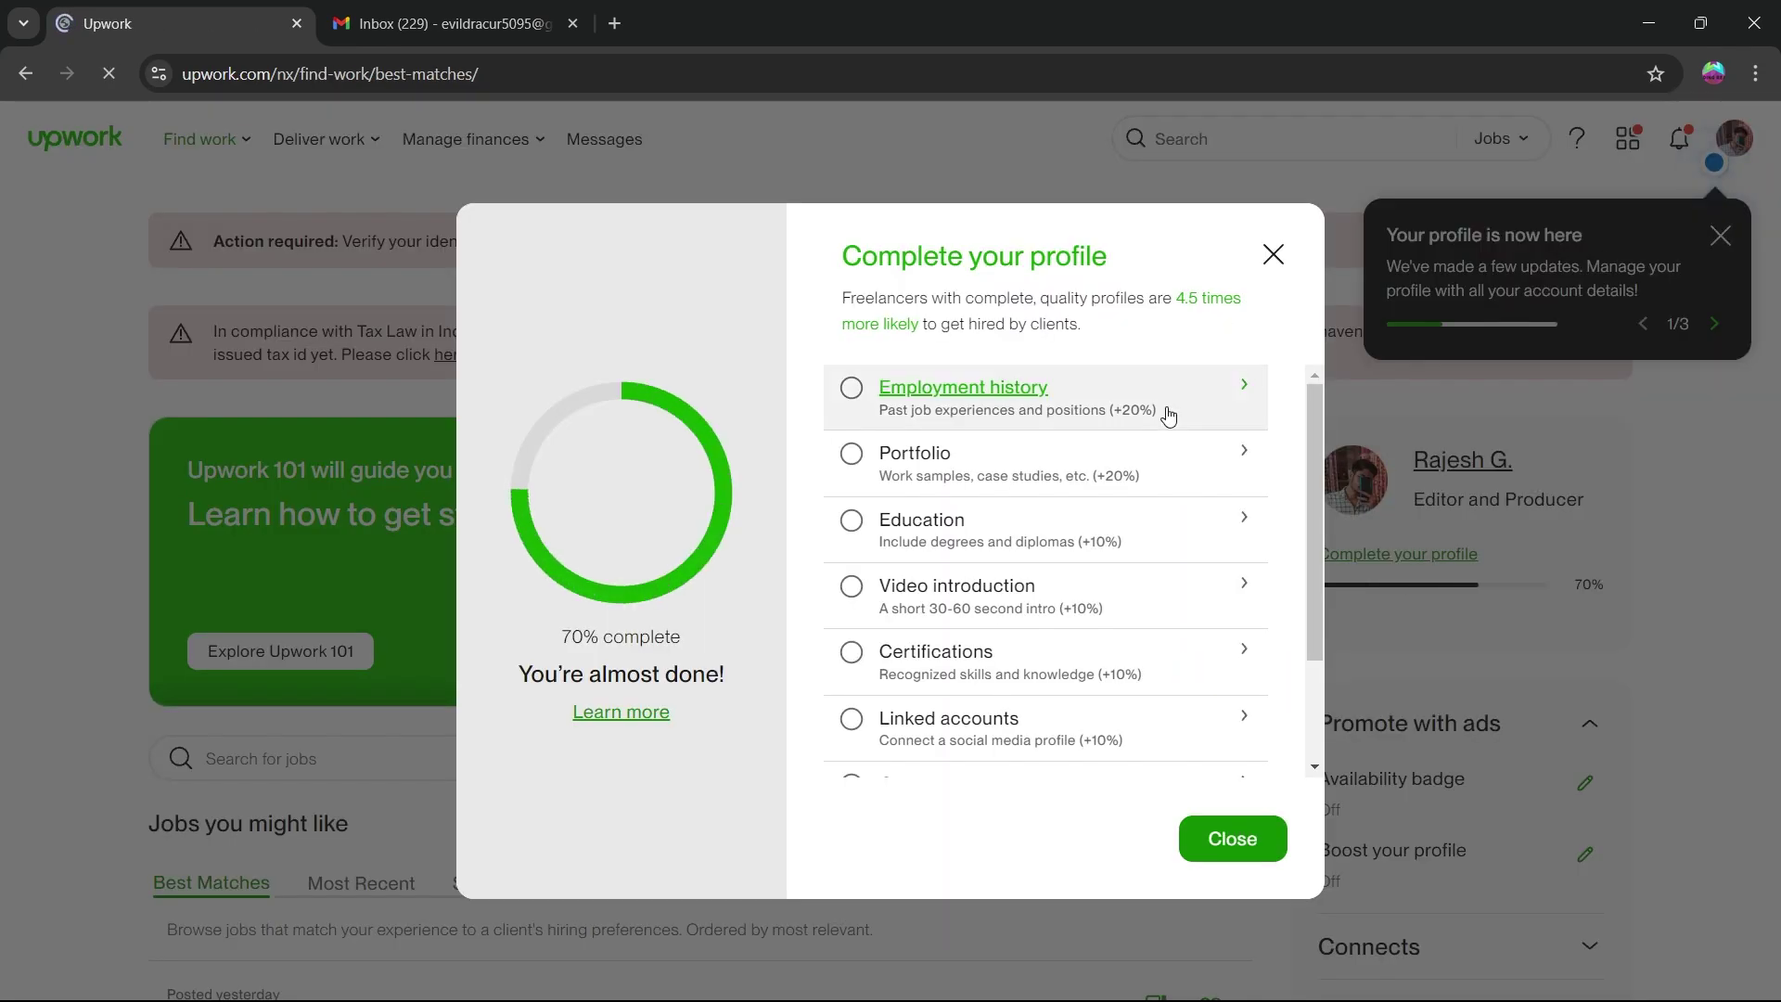
# Dismiss the complete-your-profile modal, location tip and resource-center popup on the Best Matches feed
pyautogui.click(1233, 839)
pyautogui.click(1722, 236)
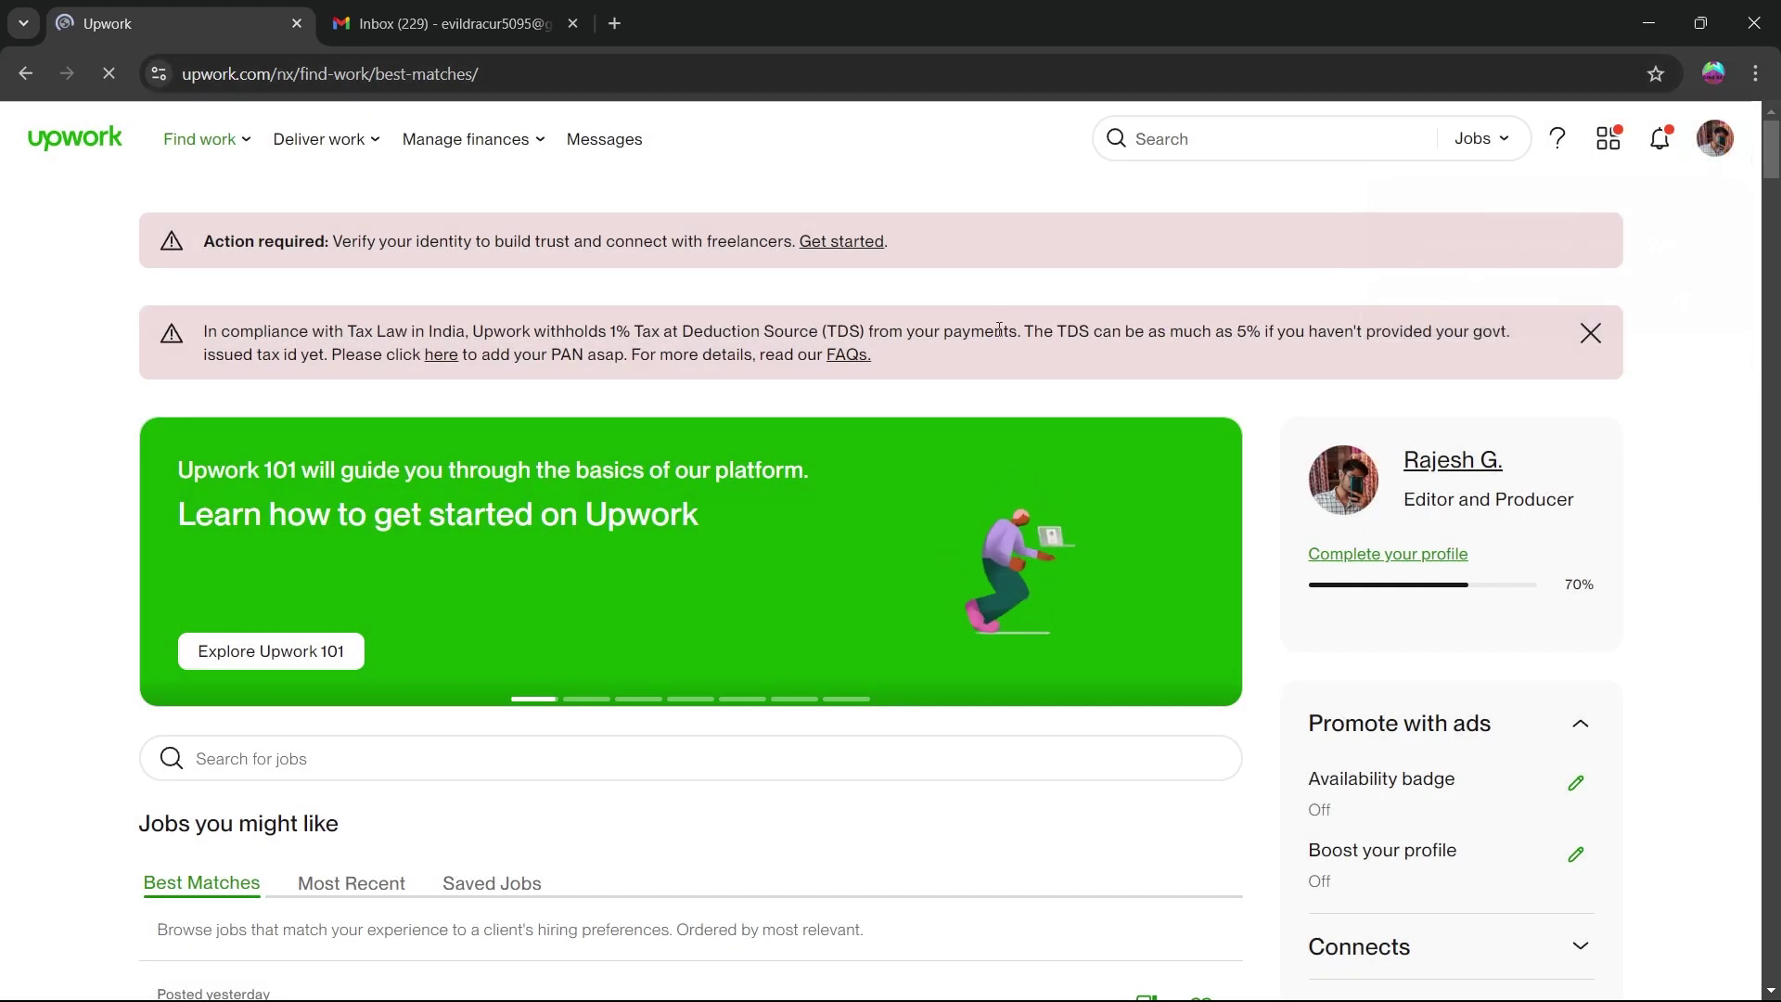
pyautogui.scroll(-5, 1000, 330)
pyautogui.scroll(-5, 835, 418)
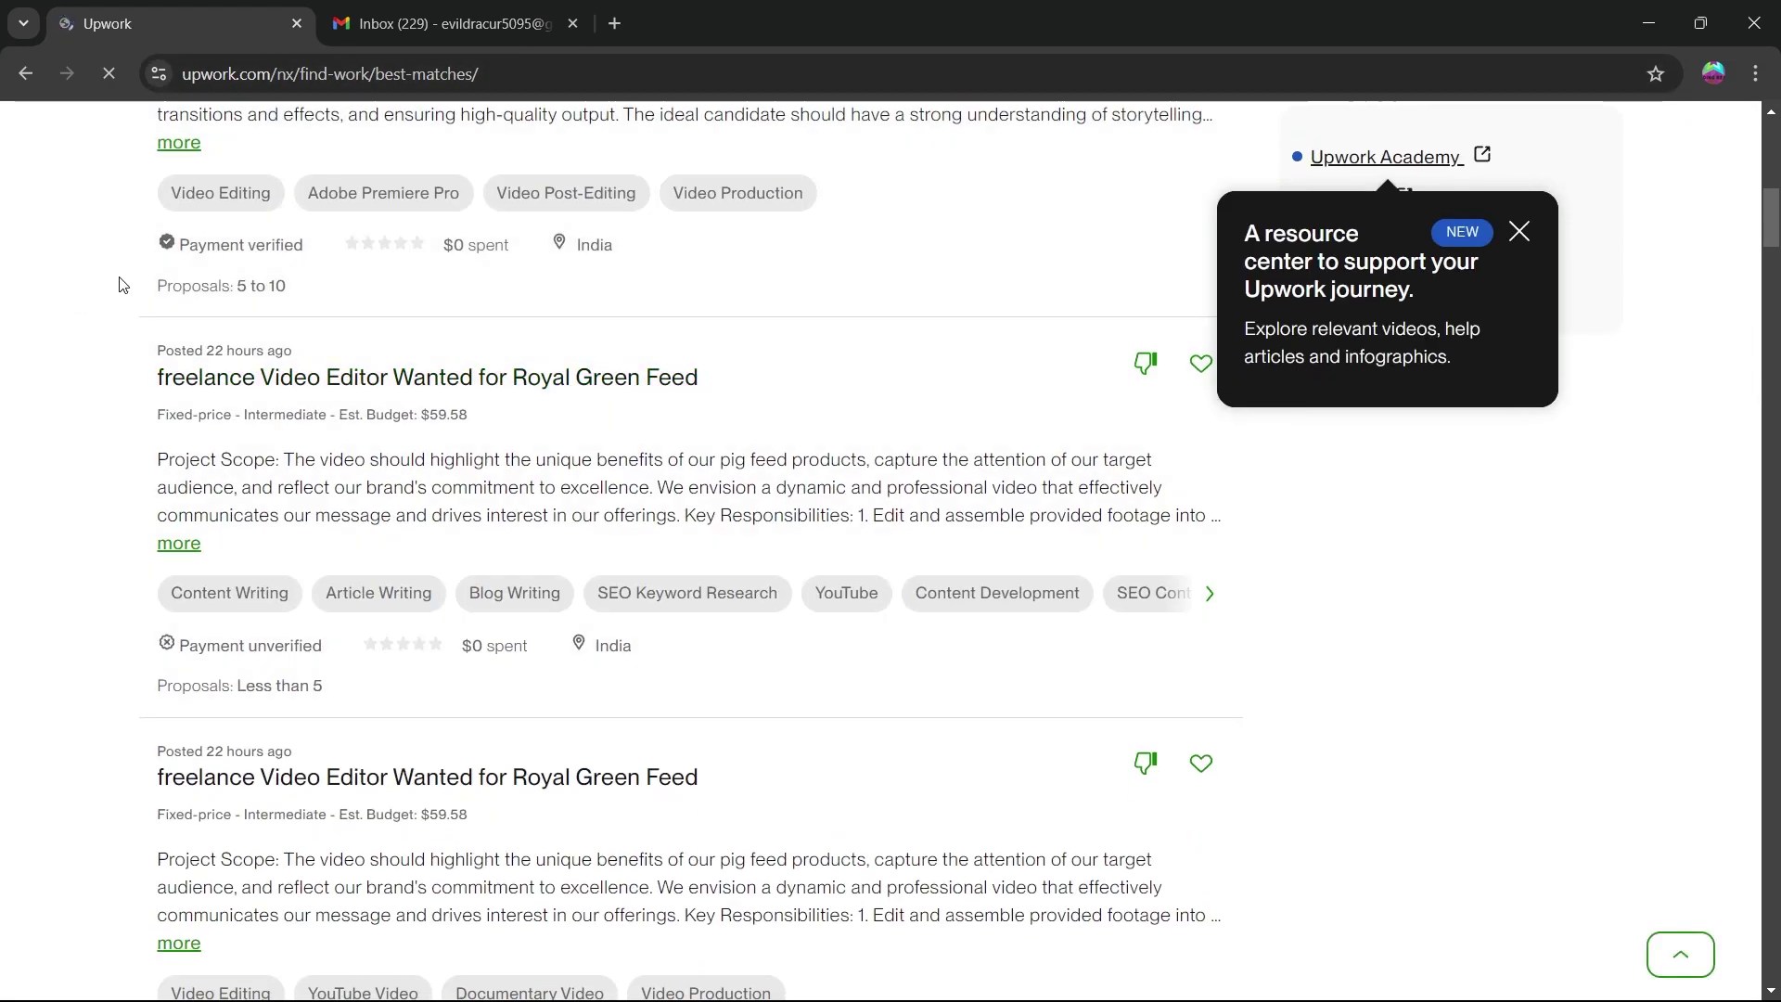
pyautogui.scroll(-3, 120, 284)
pyautogui.scroll(-3, 117, 335)
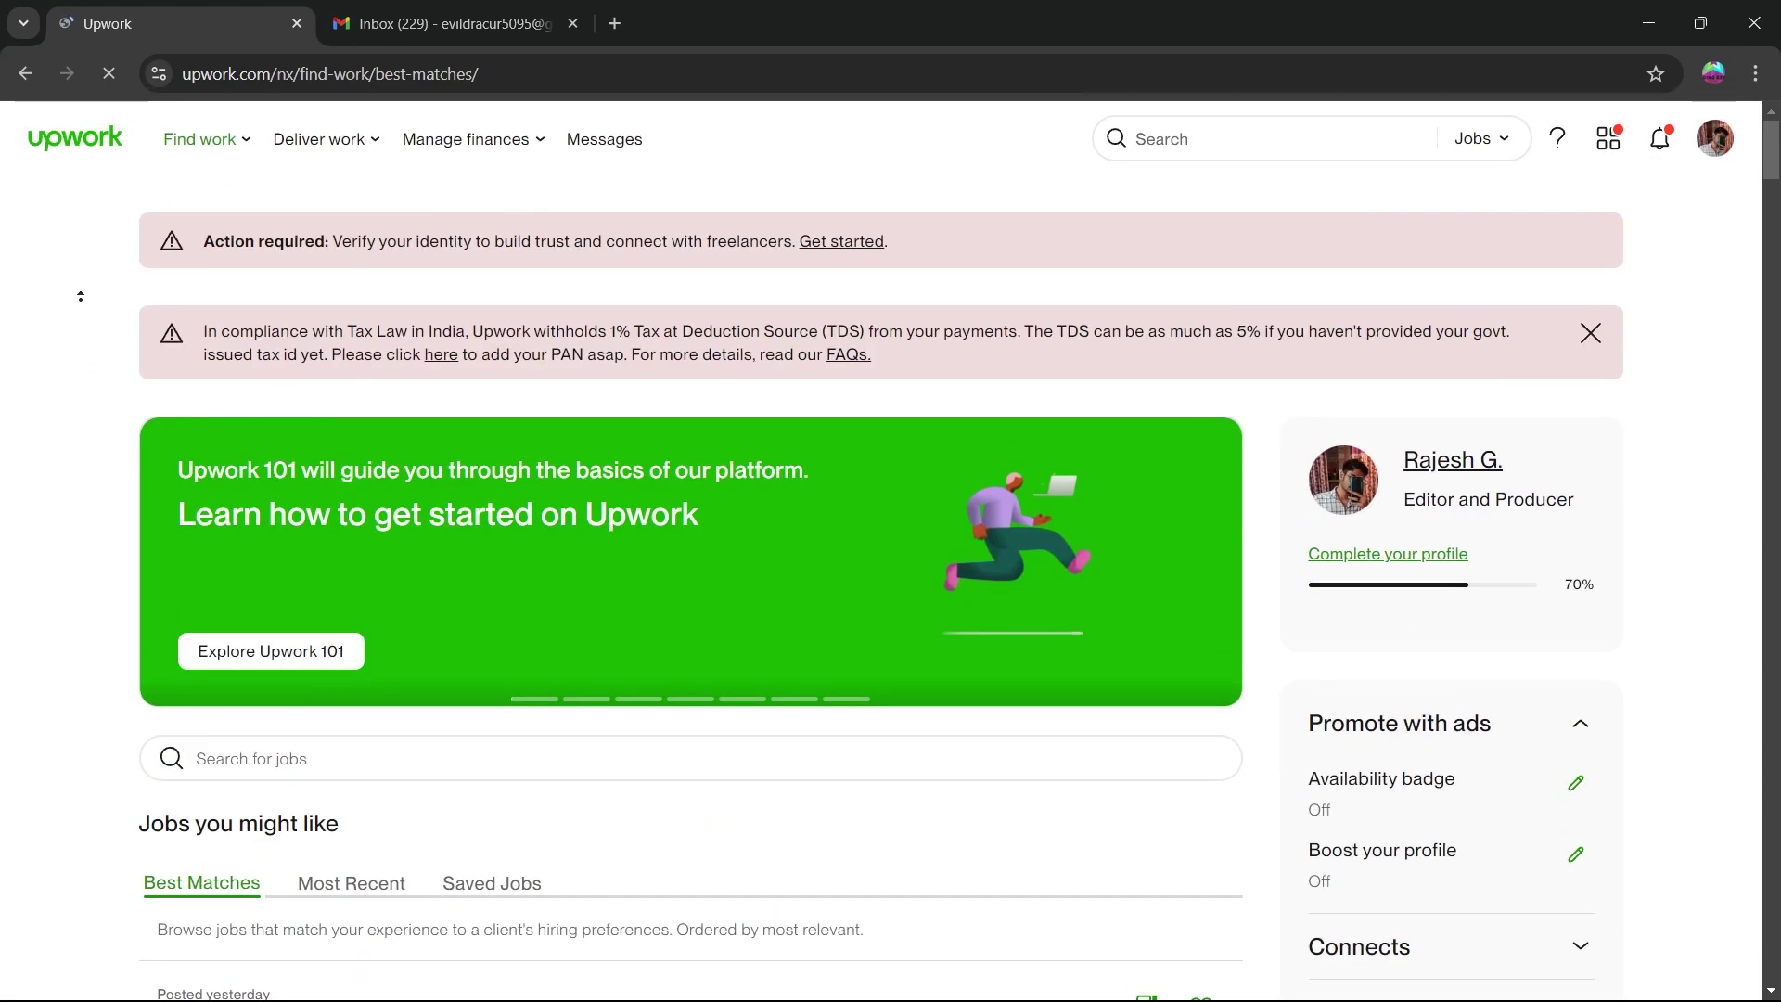
pyautogui.moveTo(342, 244); pyautogui.dragTo(723, 267)
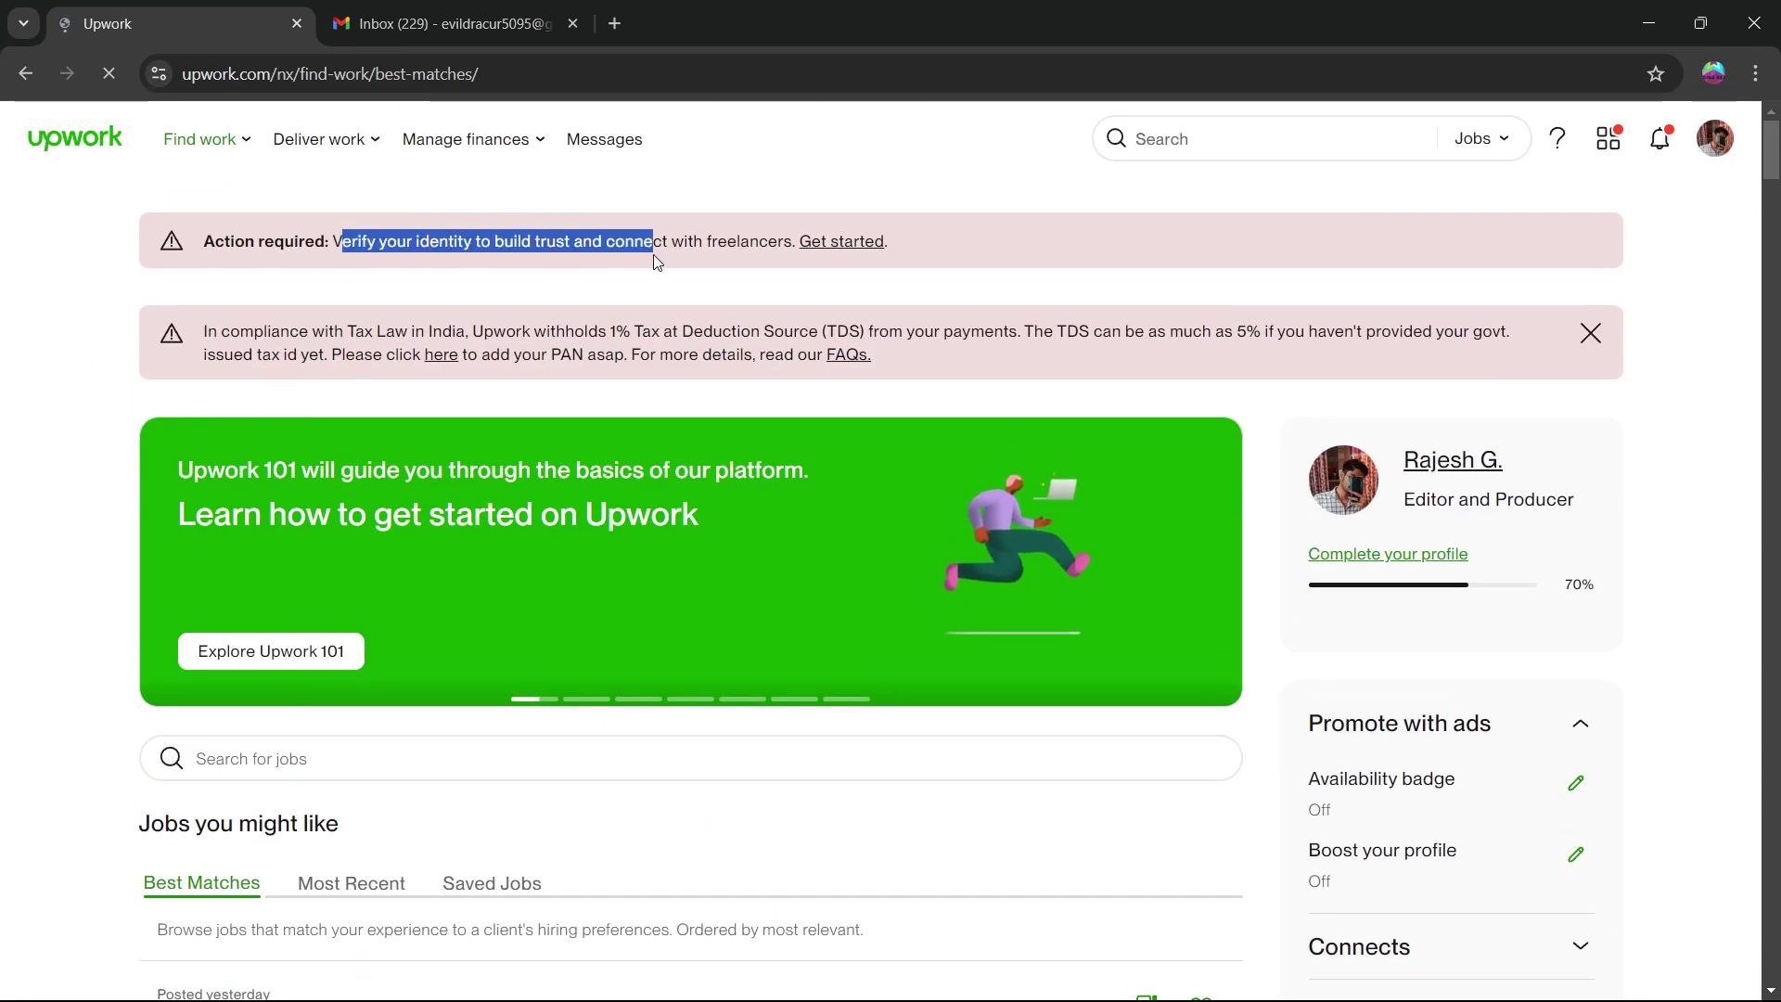
pyautogui.click(1714, 217)
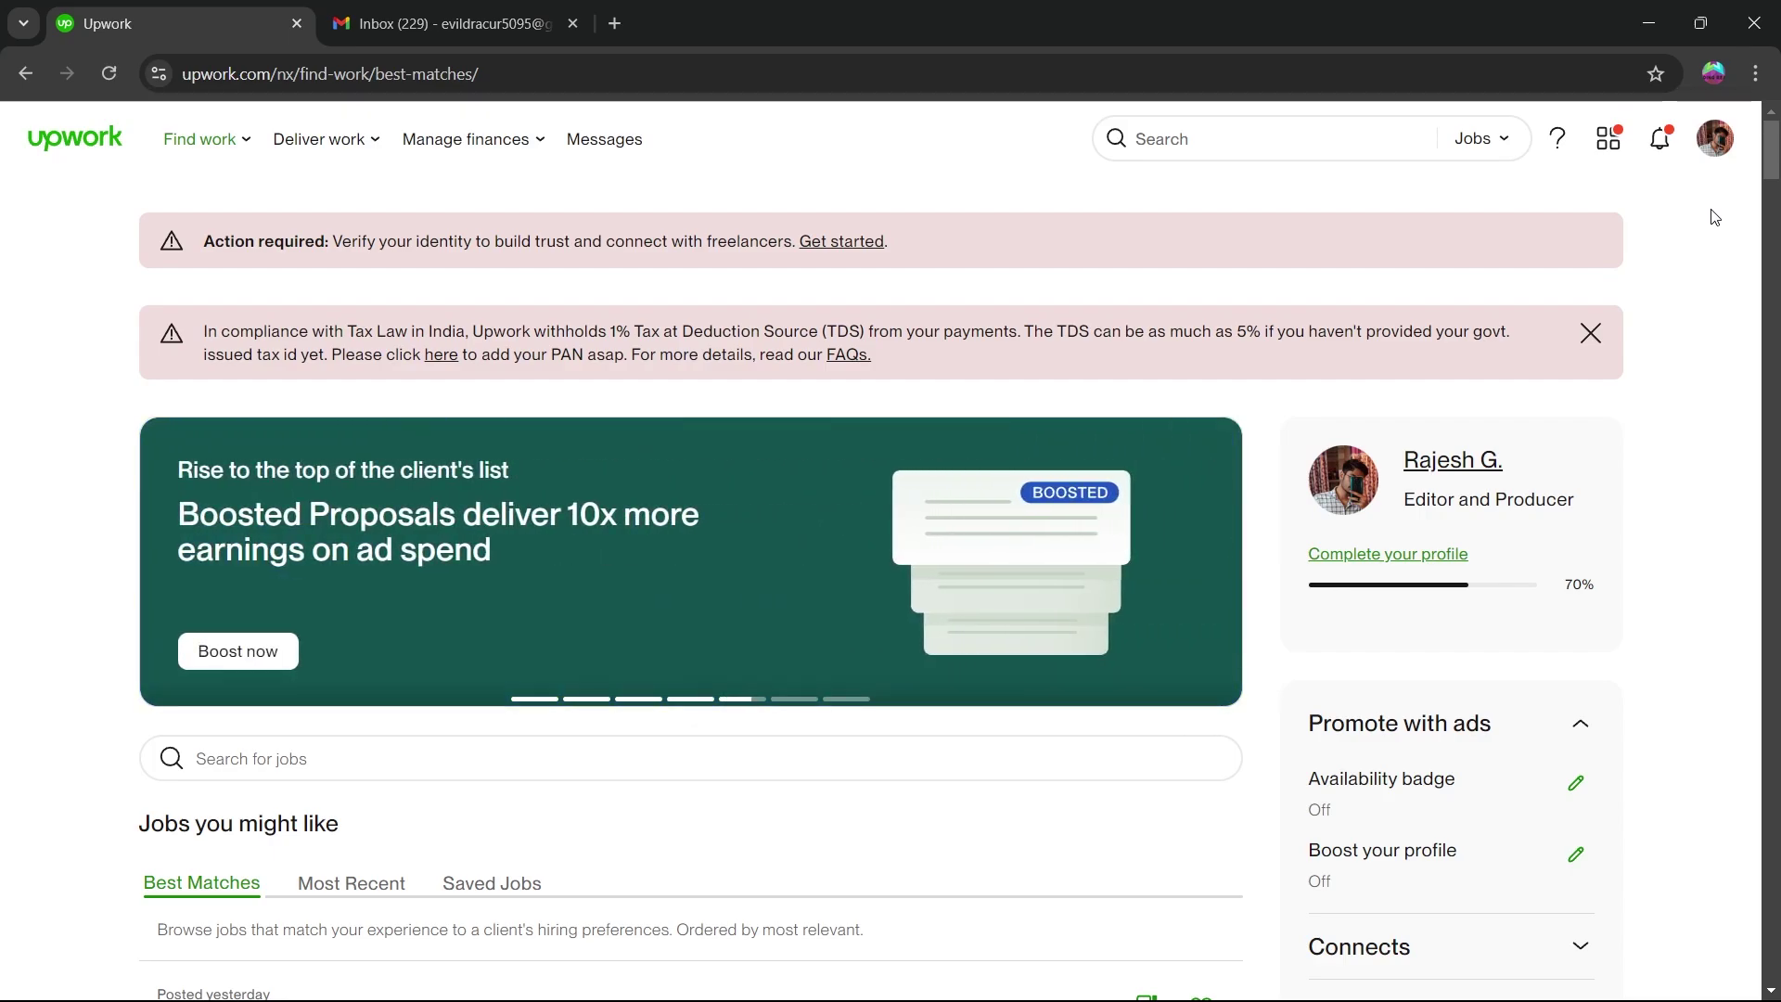
pyautogui.scroll(-3, 1715, 217)
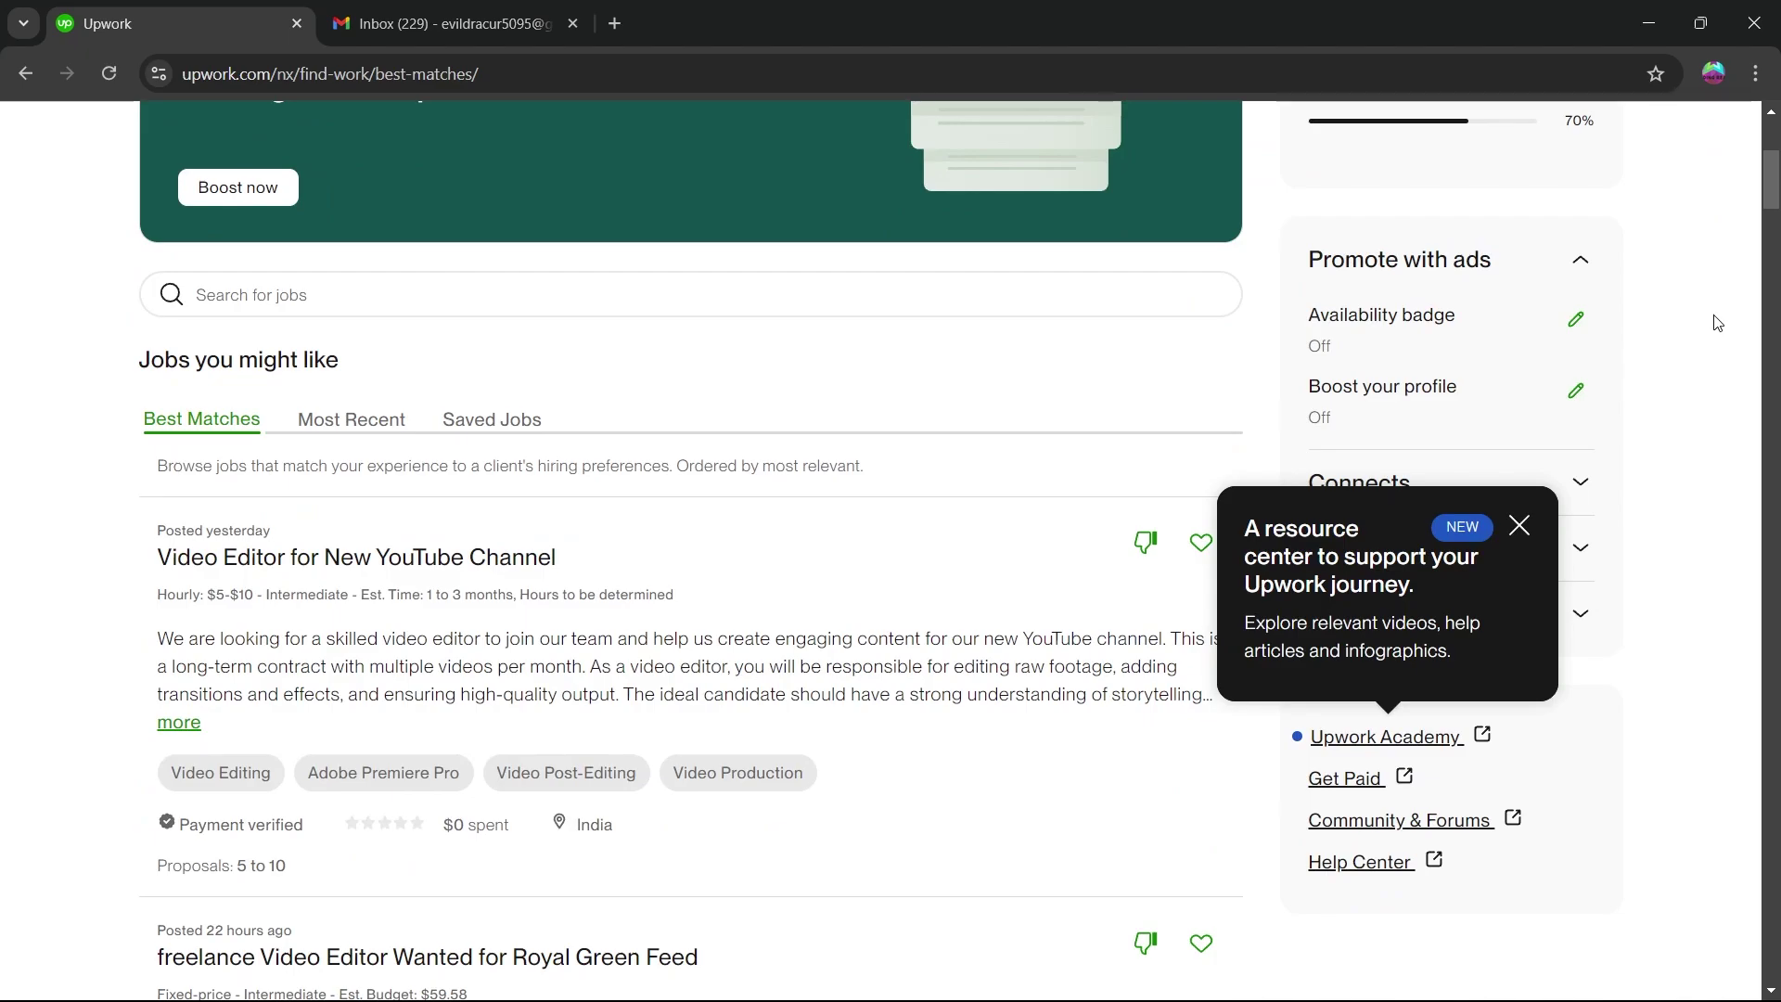
pyautogui.click(1519, 526)
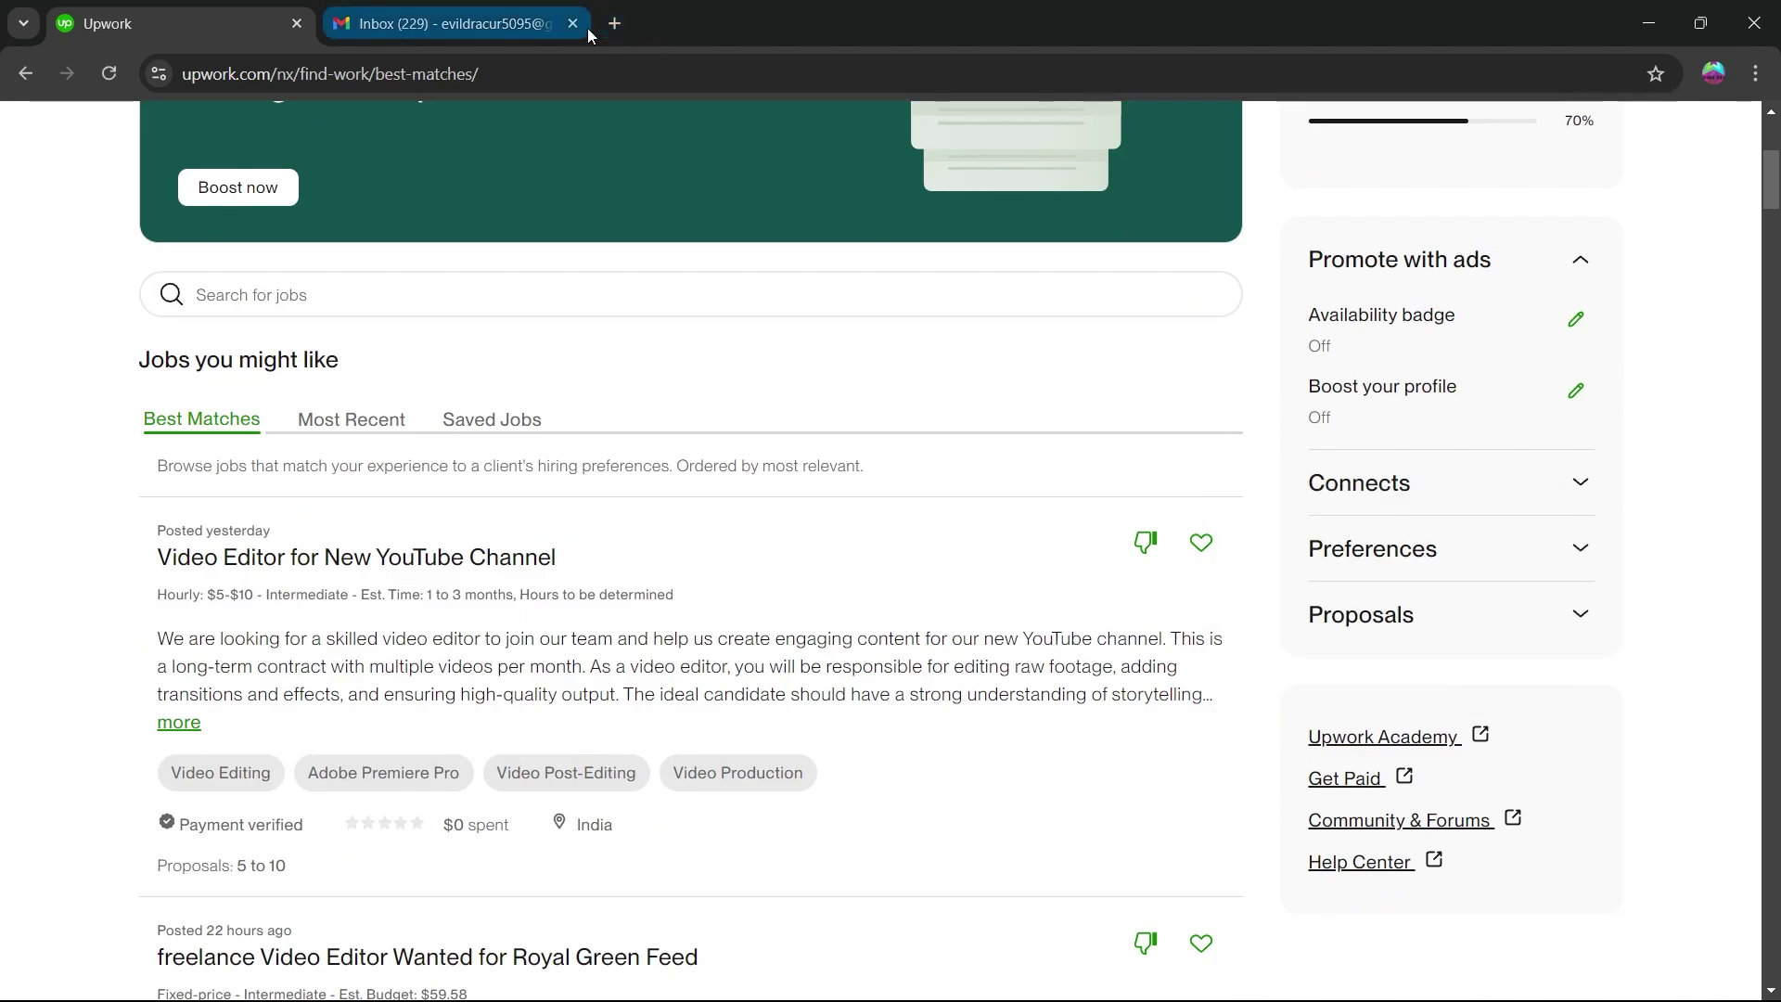